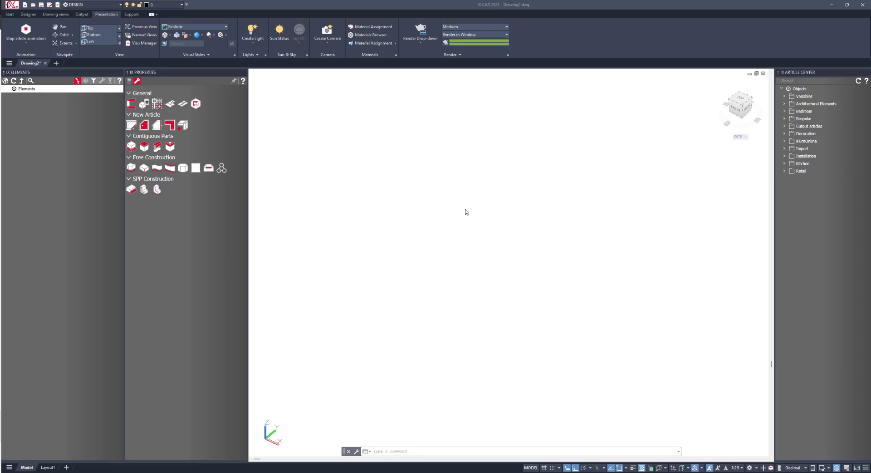
Step: In the top view, start a polyline with a horizontal segment 800 long running to the right
click(747, 99)
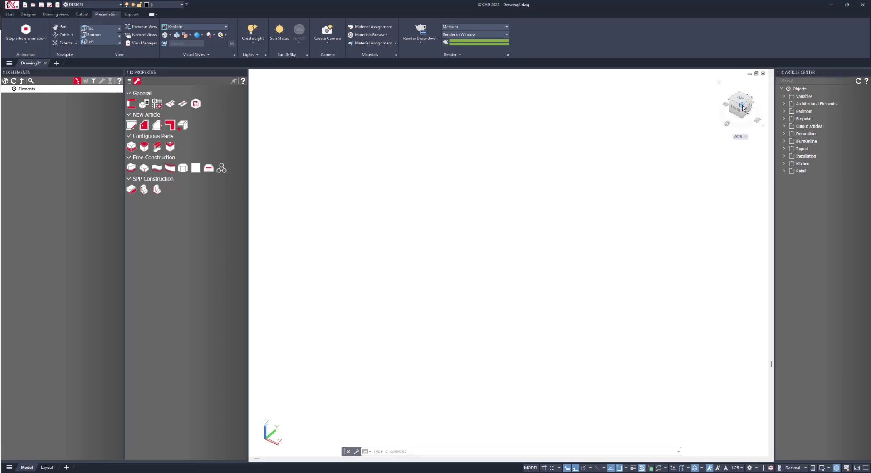
text(pl)
key(Return)
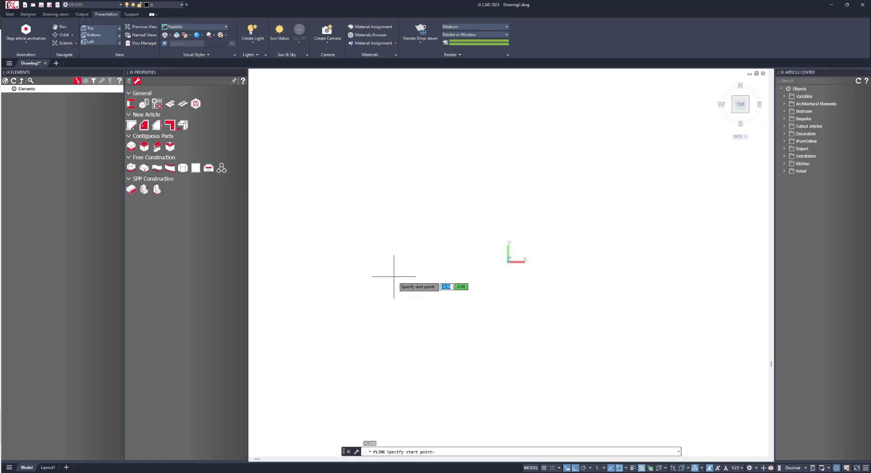
click(359, 246)
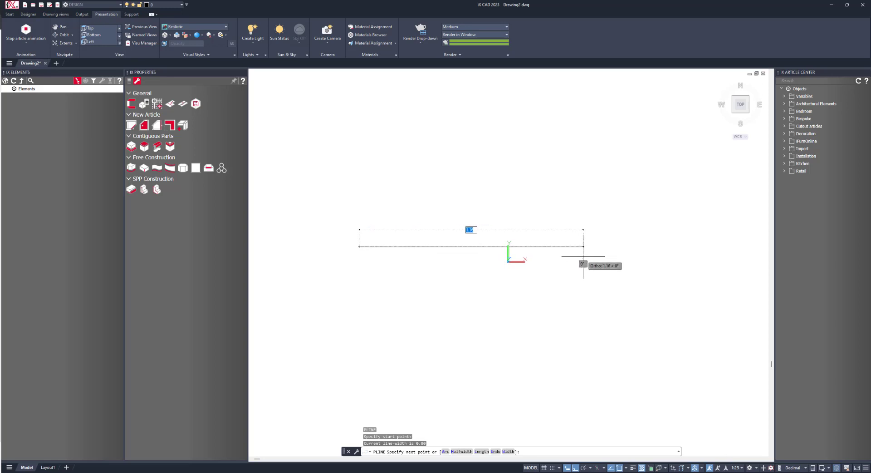
text(800)
key(Return)
Step: Continue the polyline with a quarter arc curving upward, its centre 30 above the end of the 800 segment
scroll(613, 220, down, 10)
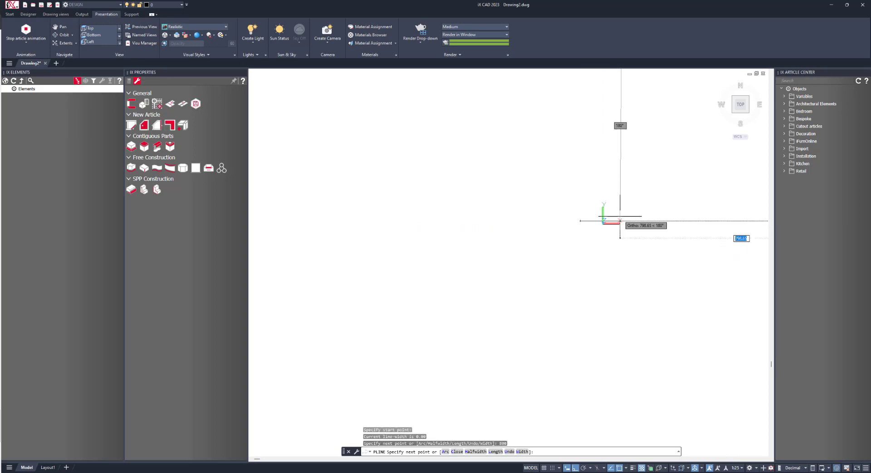
scroll(590, 231, down, 15)
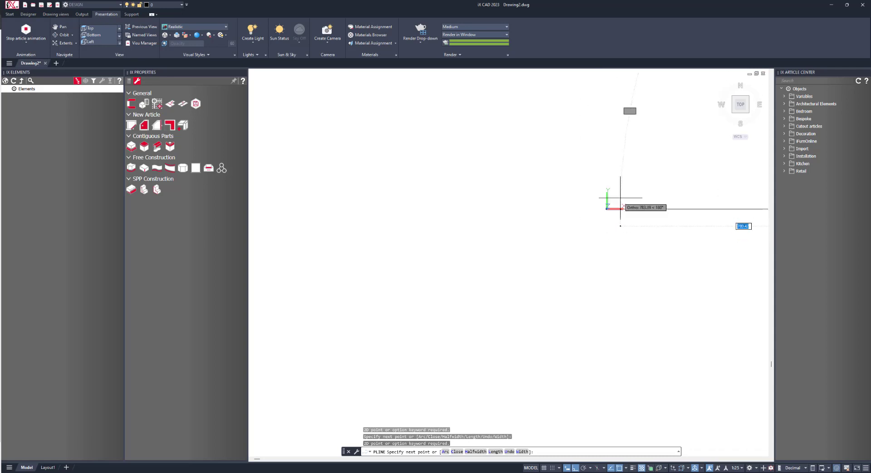
middle_drag(744, 106, 401, 170)
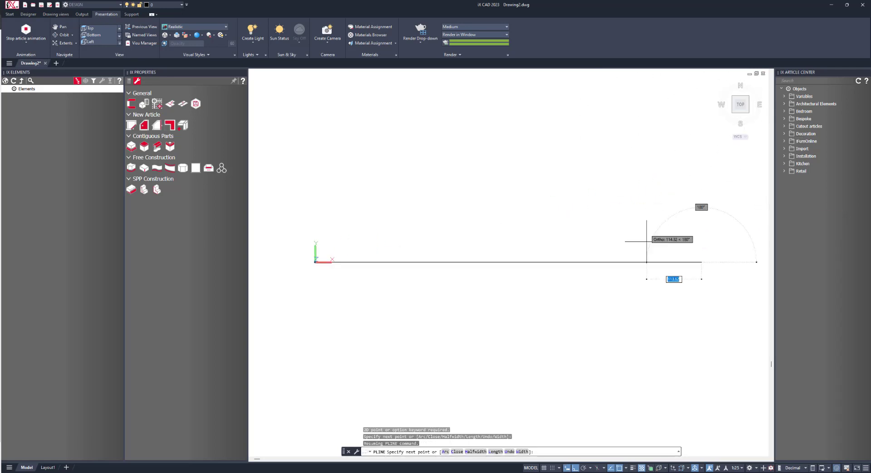
text(a)
key(Return)
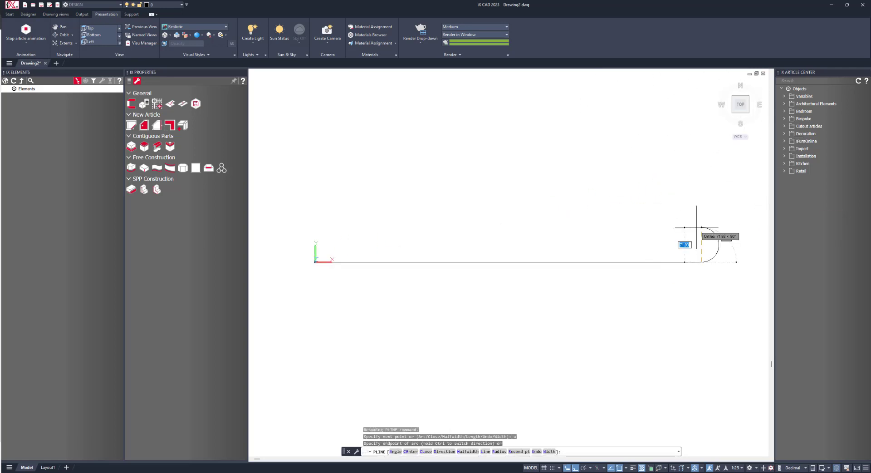
text(ce)
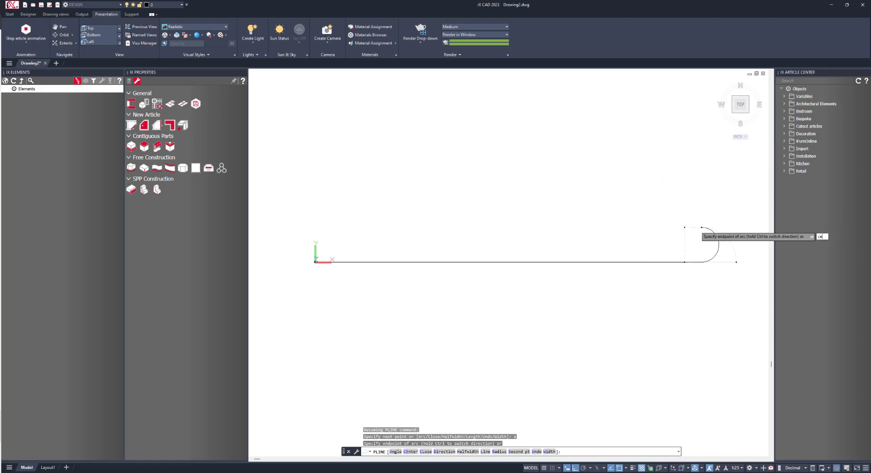
key(Return)
text(30)
key(Return)
click(722, 248)
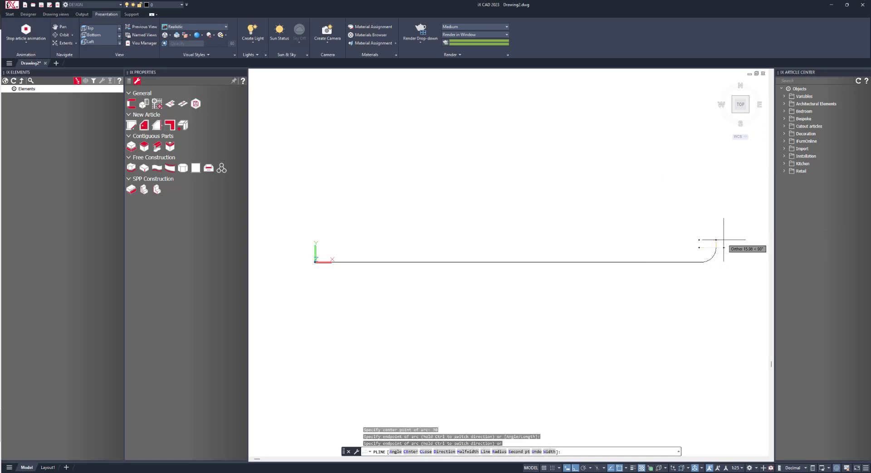
Step: Switch the polyline back to lines and add a 400 segment upward and an 860 segment to the left
text(l)
key(Return)
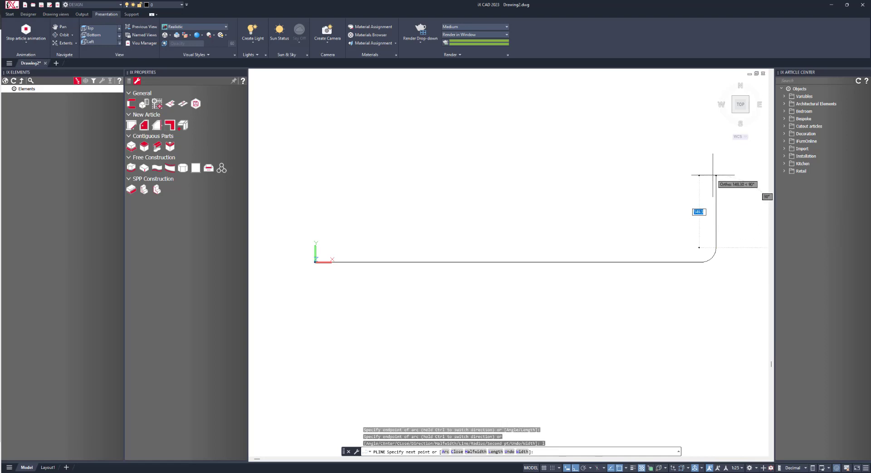
text(400)
key(Return)
scroll(520, 128, down, 8)
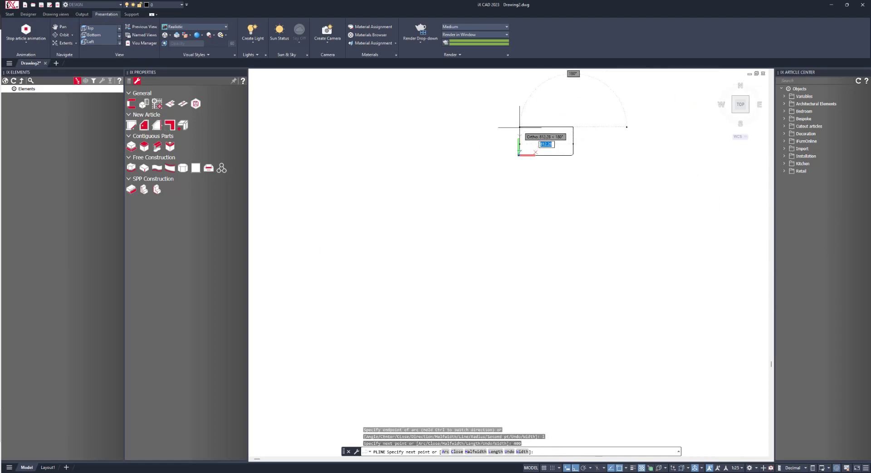
text(860)
key(Return)
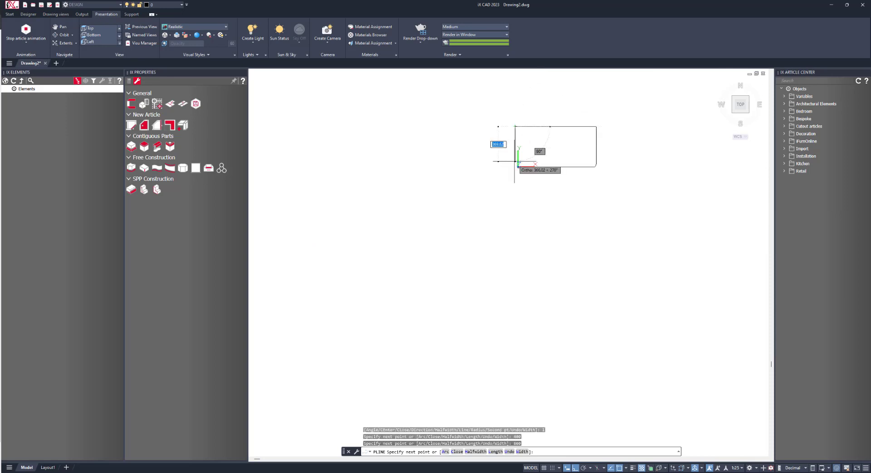
Step: Add a 400 segment downward and close the polyline with an arc at the lower-left corner
text(400)
key(Return)
scroll(545, 158, up, 4)
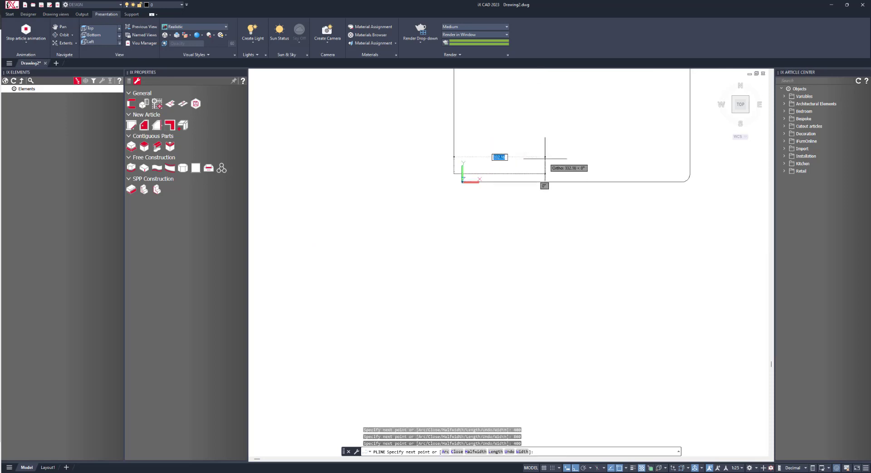
text(a)
key(Return)
text(c)
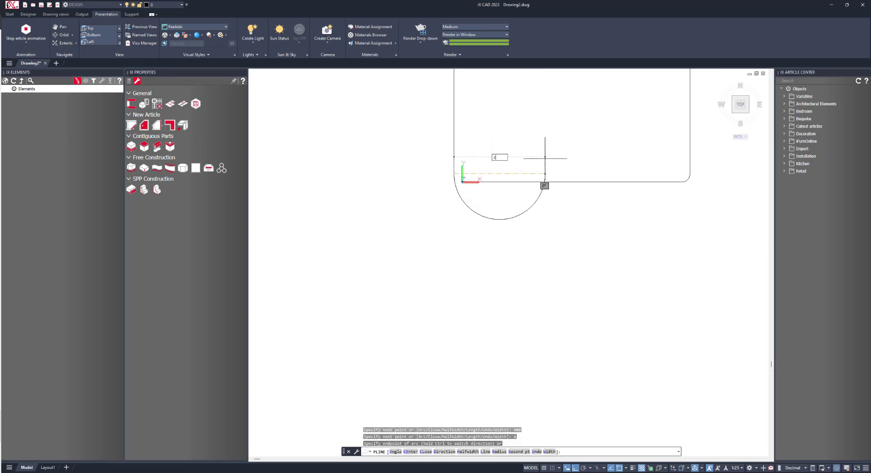
text(l)
key(Return)
middle_drag(522, 159, 449, 259)
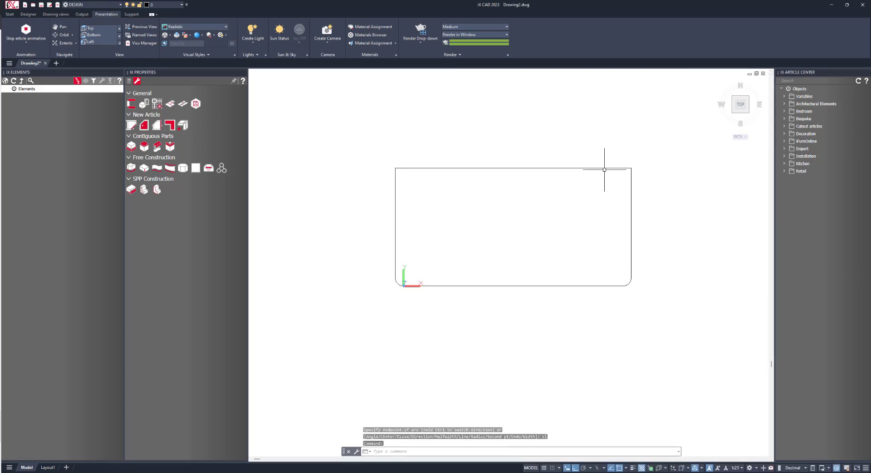
Step: Create an outline geometry contour named CHEST_TOP in the Contour Wizard by selecting the drawn polyline
click(56, 14)
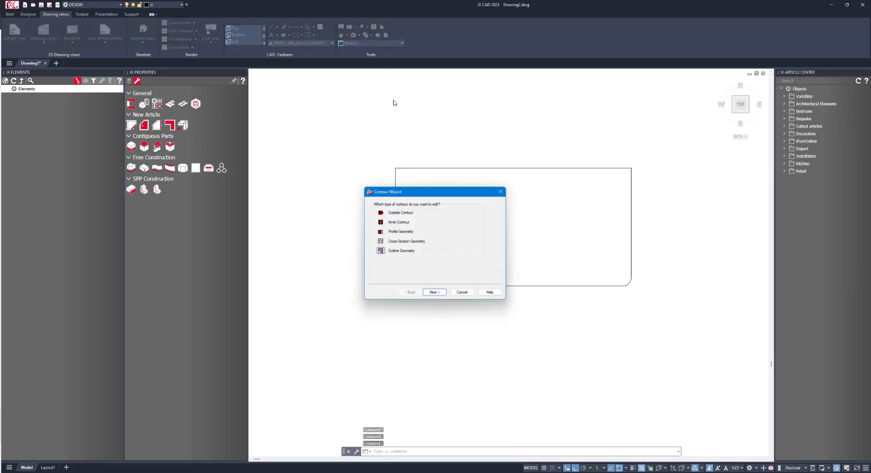
click(438, 295)
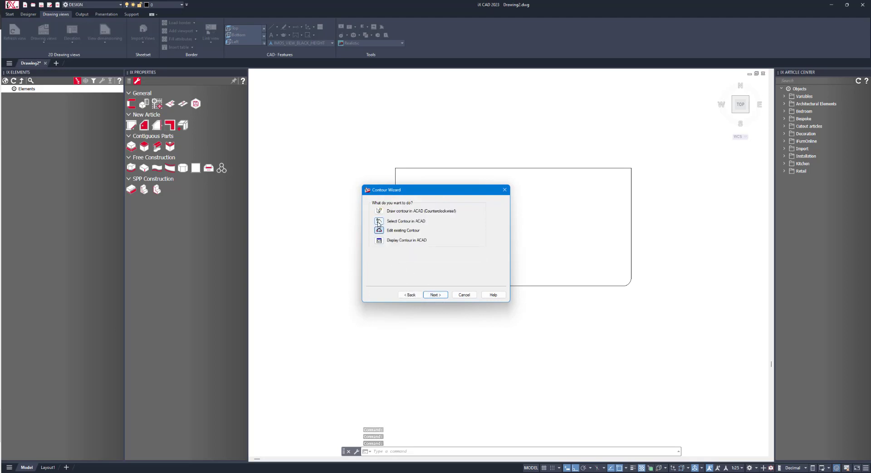
click(435, 295)
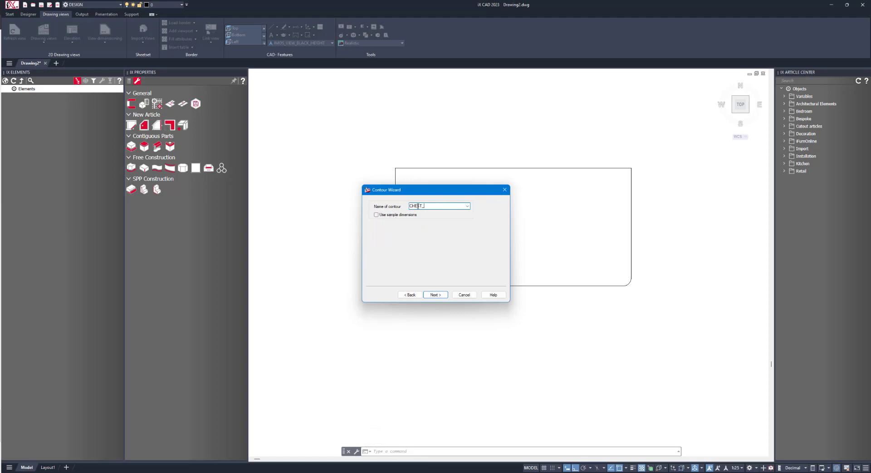
click(436, 294)
click(415, 172)
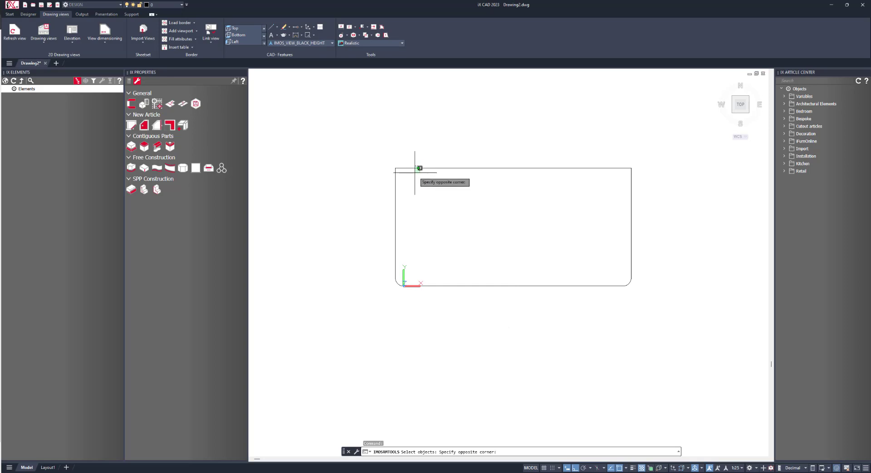
click(418, 166)
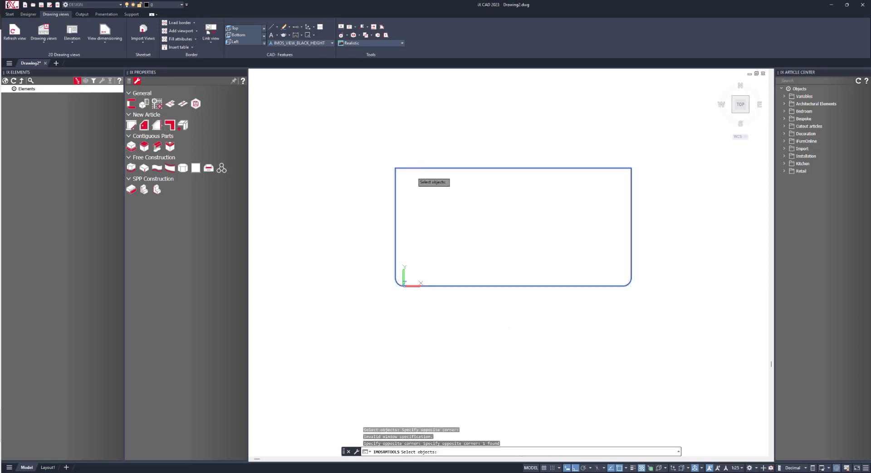
key(Return)
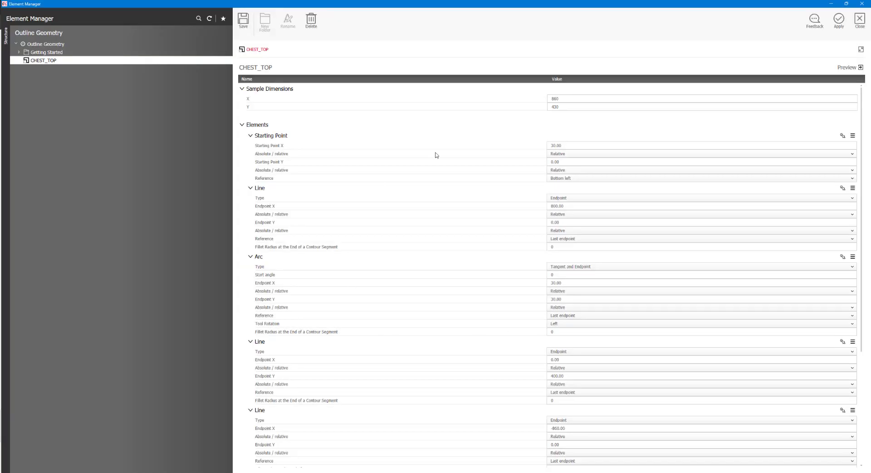
Step: Show the contour preview and set the starting point's X and Y coordinates to Absolute
click(861, 68)
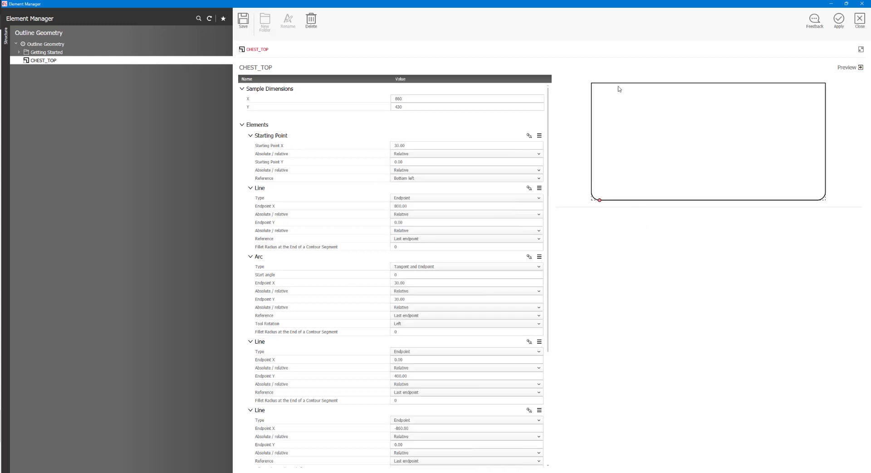
click(401, 170)
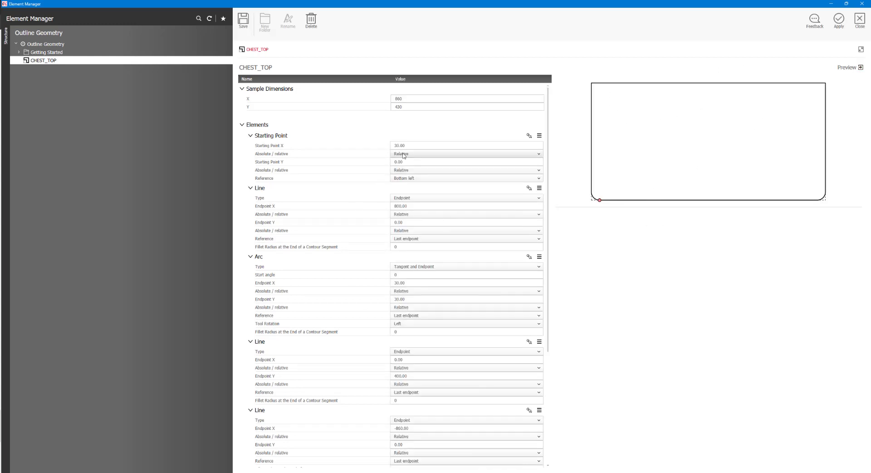
click(402, 162)
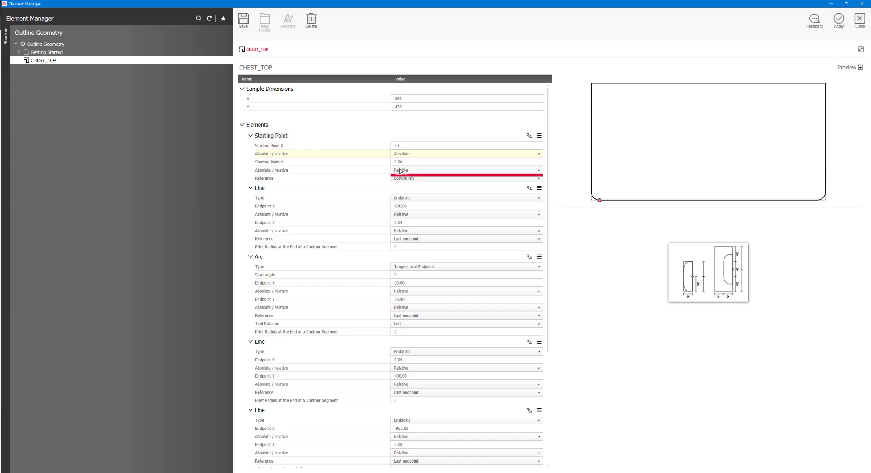
Step: Set the X and Y endpoints of the bottom line and the lower-right arc to Absolute
click(401, 216)
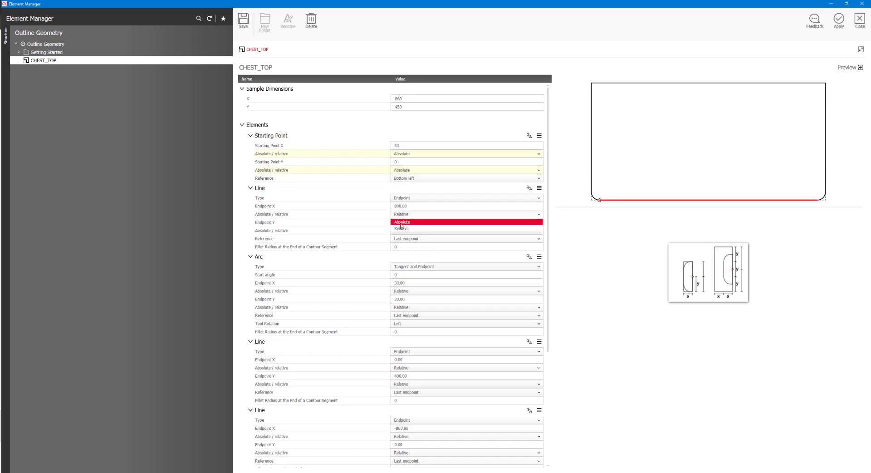
click(402, 222)
click(401, 231)
click(401, 239)
click(401, 291)
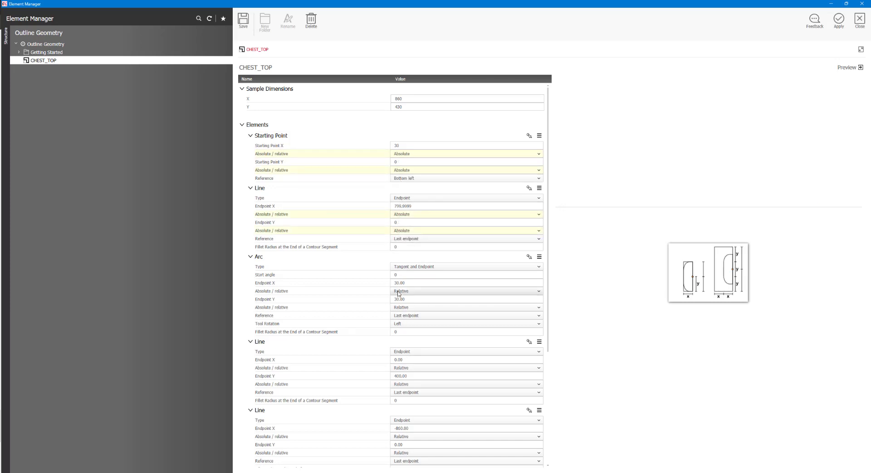
click(401, 298)
click(399, 307)
click(399, 315)
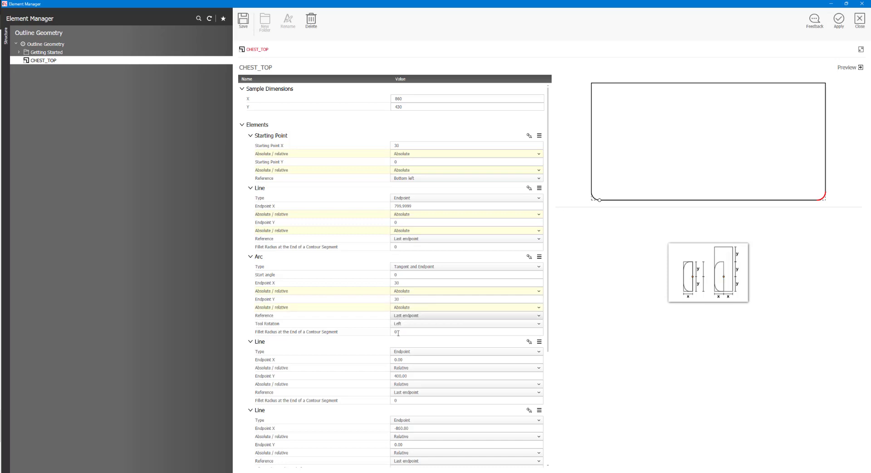
Step: Set the X and Y endpoints of the right vertical line and the top line to Absolute
click(402, 368)
click(401, 375)
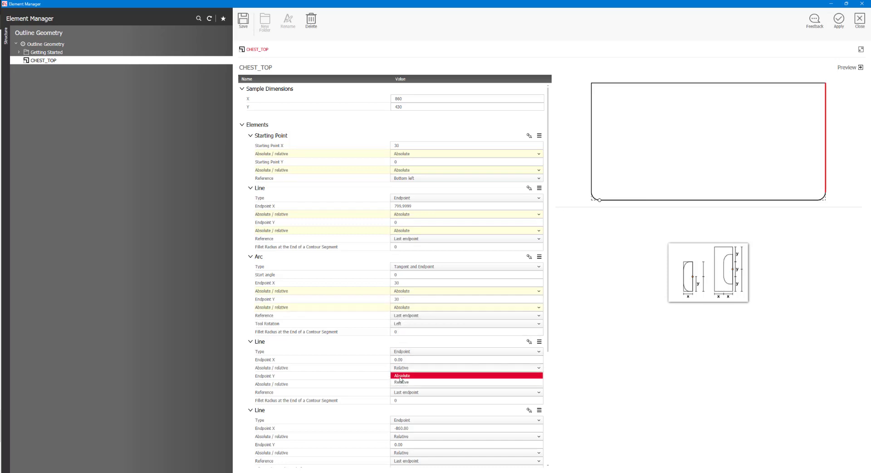
click(401, 385)
click(400, 392)
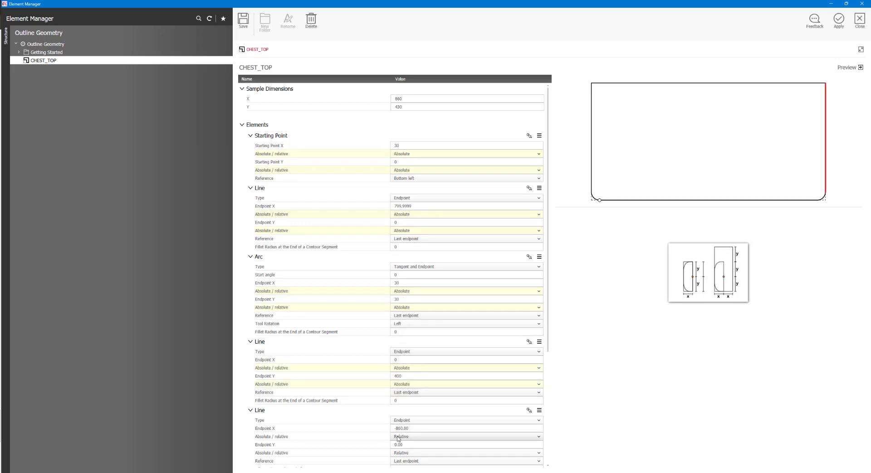
click(399, 437)
click(399, 444)
scroll(399, 442, down, 3)
click(402, 371)
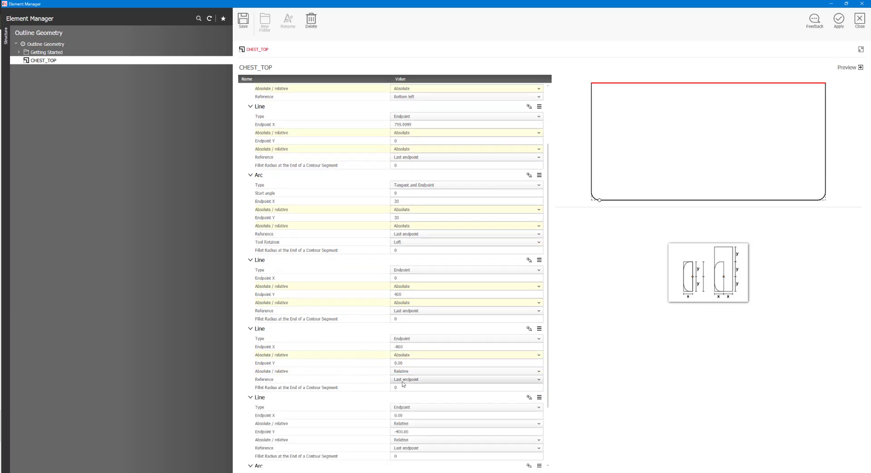
click(401, 379)
Step: Set the X and Y endpoints of the left vertical line and the closing lower-left arc to Absolute
scroll(375, 461, down, 2)
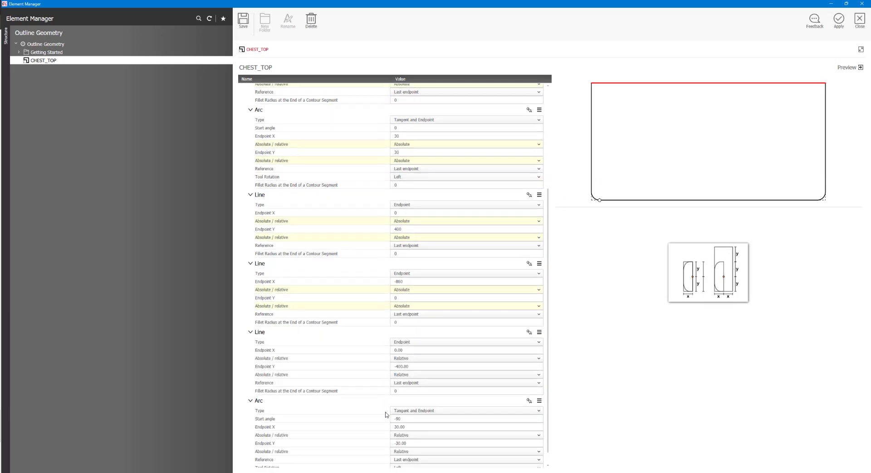
click(402, 358)
click(401, 366)
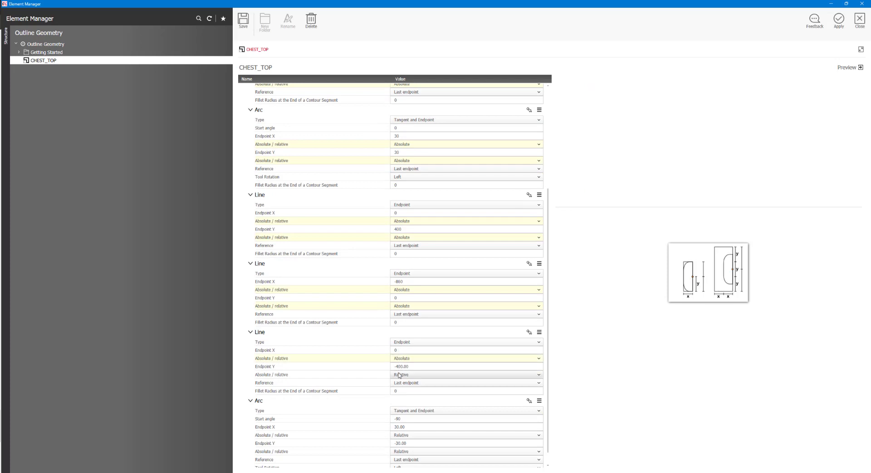
click(402, 374)
click(402, 382)
click(400, 435)
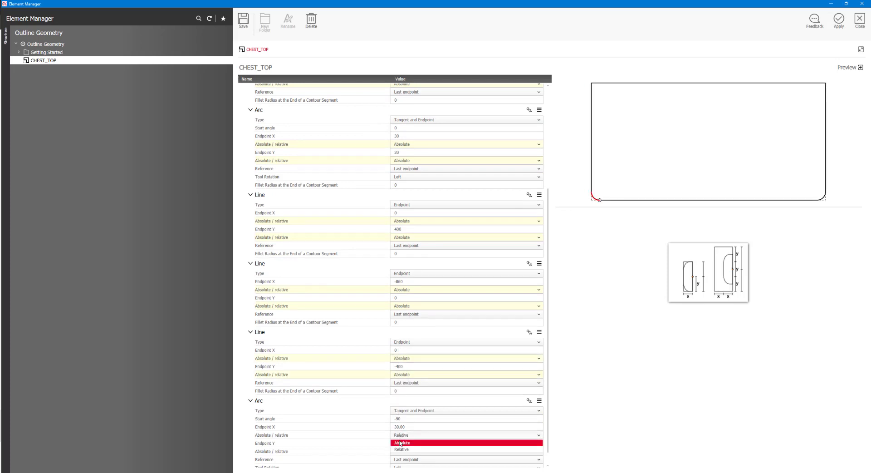
click(400, 443)
scroll(399, 441, down, 1)
click(398, 438)
click(400, 444)
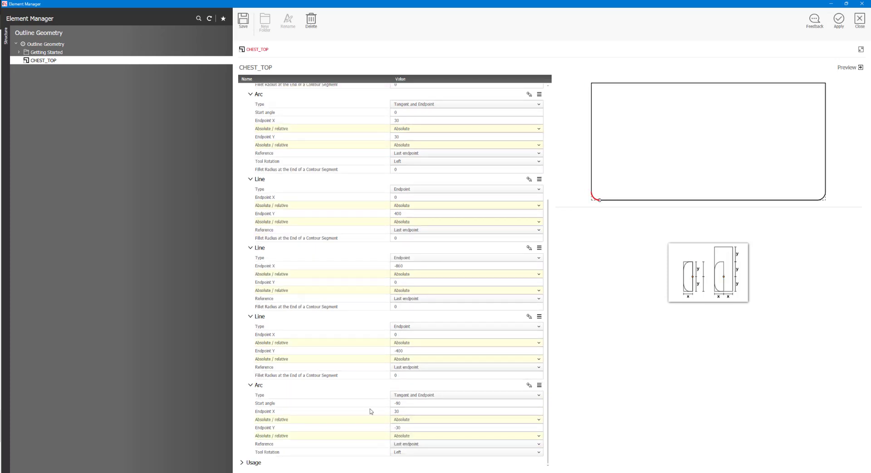
scroll(365, 304, up, 5)
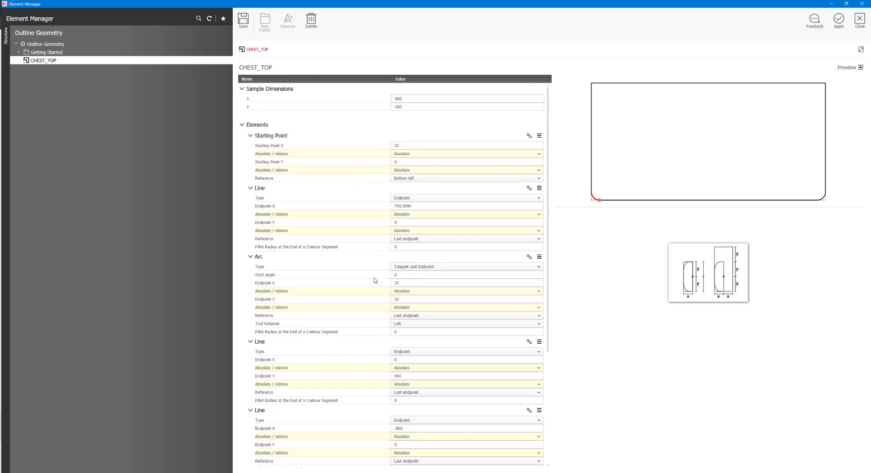
Step: Create a variable CHEST_TOP_RAD in the Construction variable family with a default value of 30 and save it
click(403, 146)
right_click(409, 147)
click(429, 152)
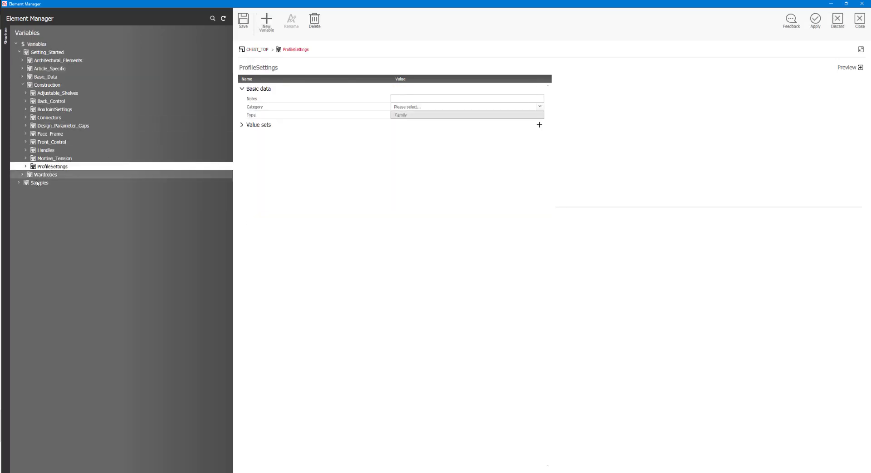
click(150, 84)
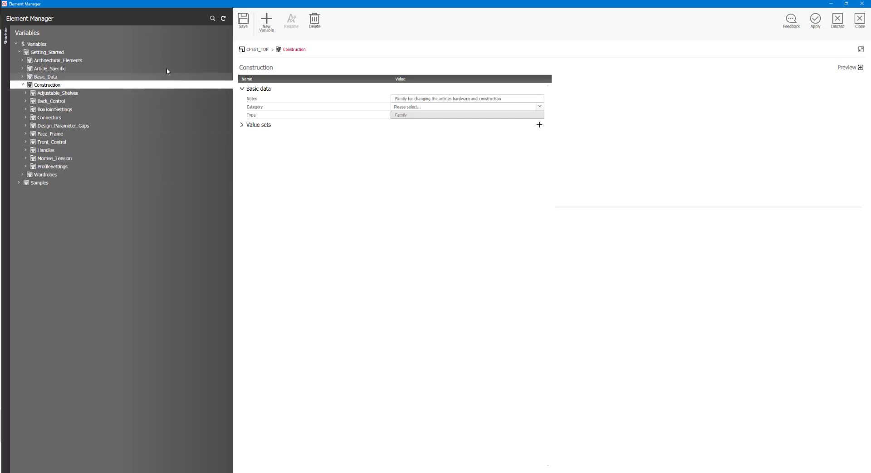
click(267, 22)
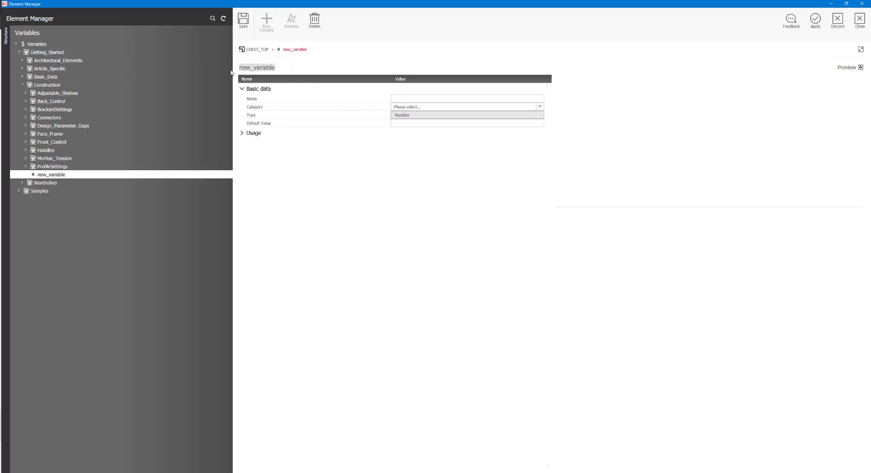
text(CHEST_TOP_RAD)
click(398, 123)
text(30)
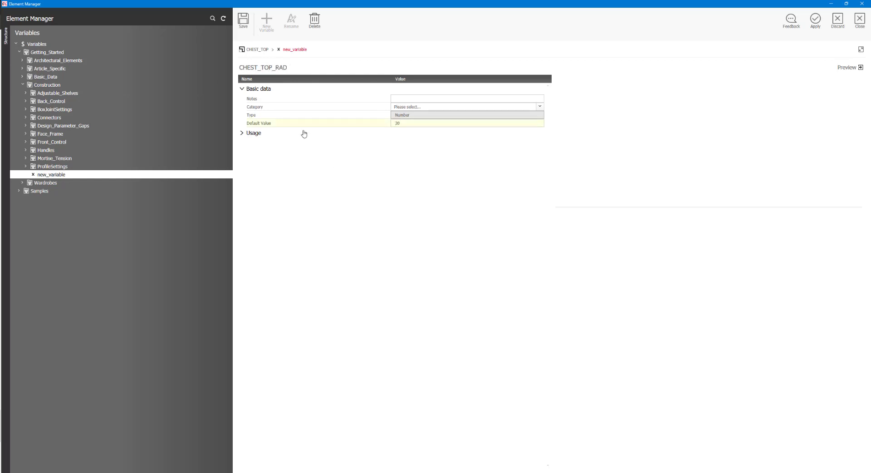
click(247, 31)
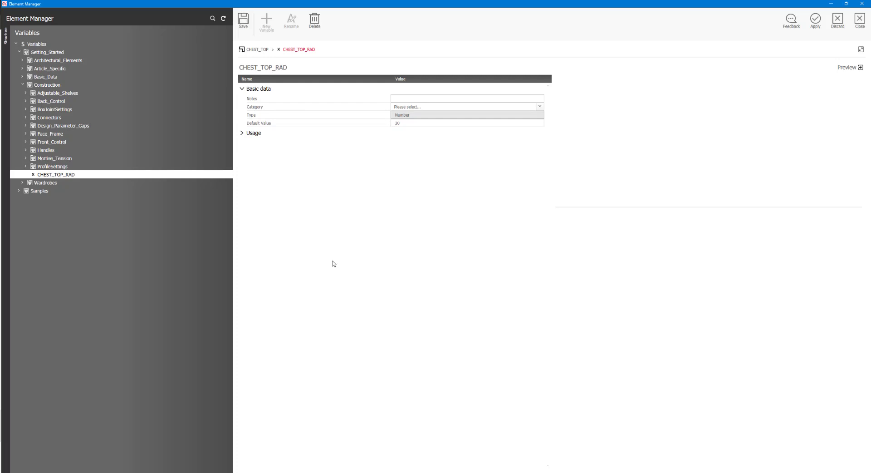
Step: Apply the CHEST_TOP_RAD variable to the outline so that Starting Point X contains only $CHEST_TOP_RAD
click(816, 21)
click(403, 146)
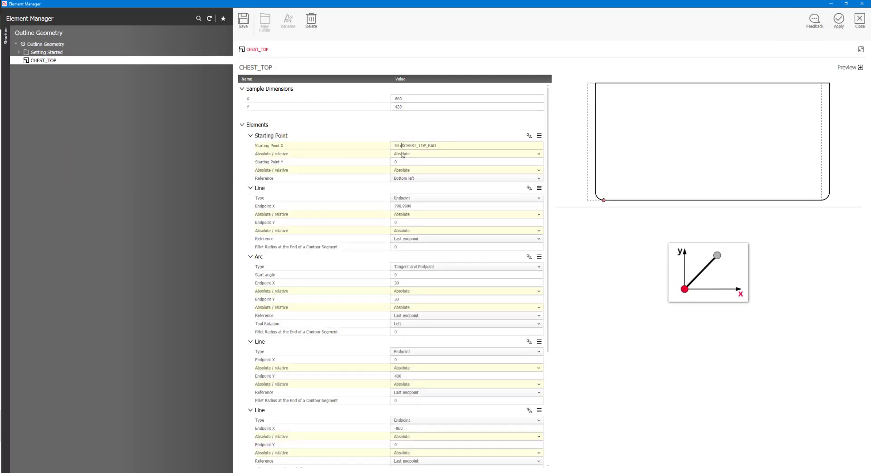
key(BackSpace)
key(BackSpace)
key(BackSpace)
click(421, 205)
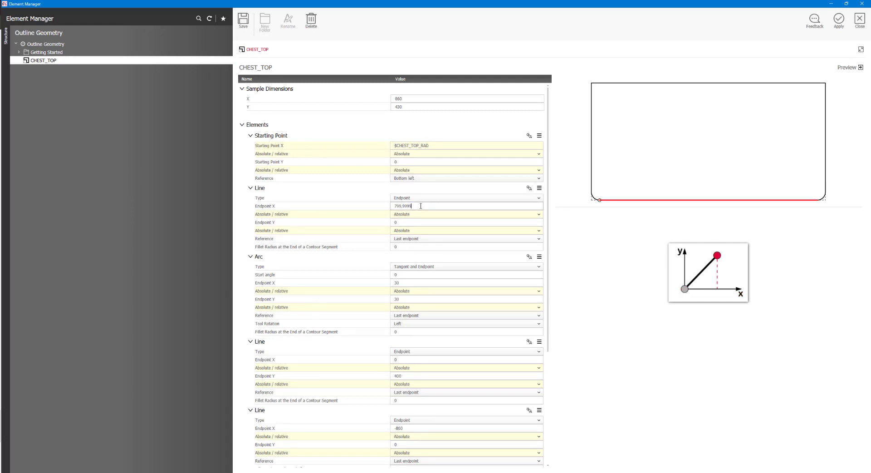
Step: Set both Endpoint X and Endpoint Y of the lower-right arc to $CHEST_TOP_RAD
drag(404, 298, 364, 284)
text($CHEST_TOP_RAD)
text($CHEST_TOP_RAD)
Step: Set the closing lower-left arc's Endpoint X to $CHEST_TOP_RAD and Endpoint Y to -$CHEST_TOP_RAD, and save the outline
scroll(366, 395, down, 5)
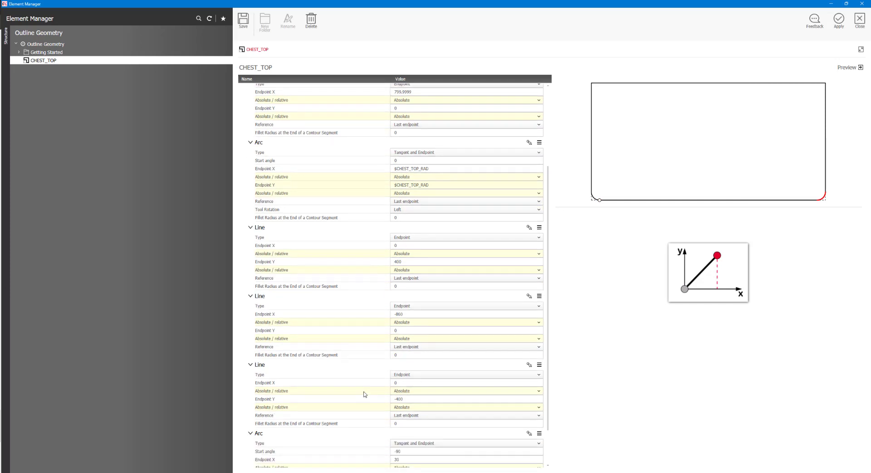
click(396, 427)
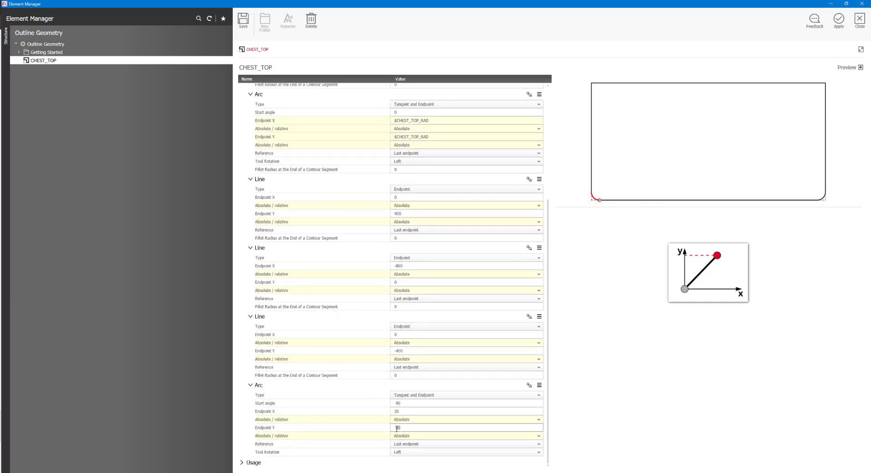
drag(398, 428, 405, 429)
text($CHEST_TOP_RAD)
double_click(411, 413)
text($CHEST_TOP_RAD)
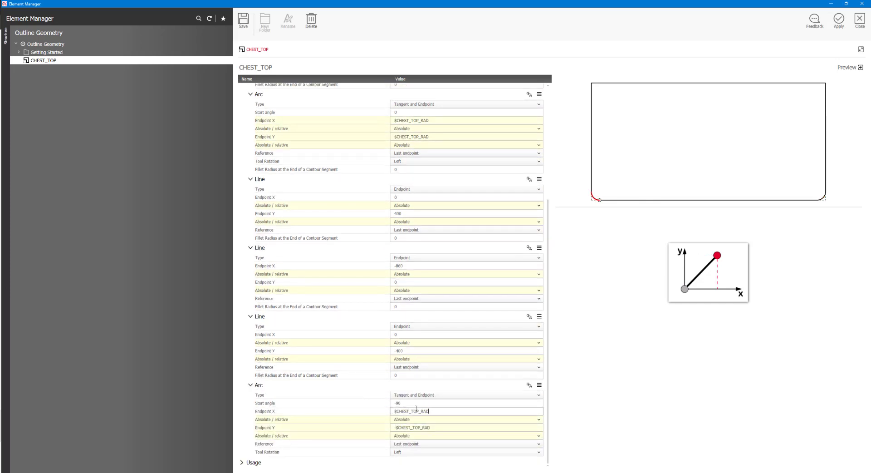
click(420, 351)
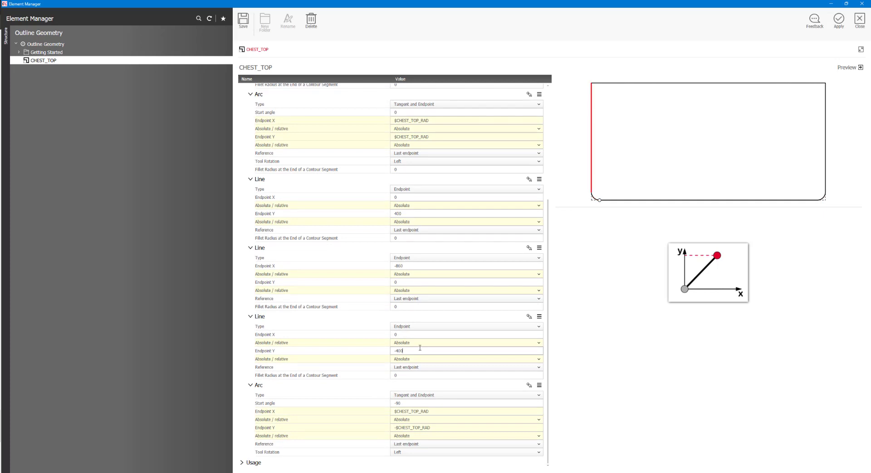
click(244, 25)
Step: Set the sample dimension X to 600 to test how the outline adapts
scroll(412, 273, up, 6)
scroll(412, 202, up, 1)
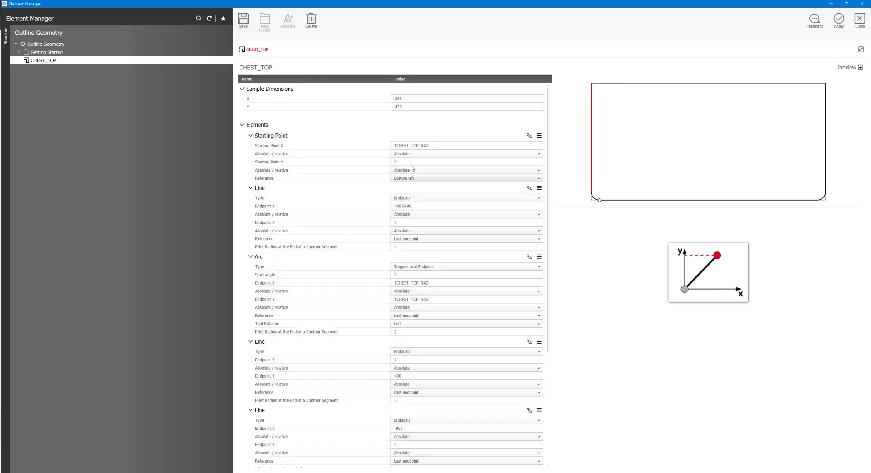
double_click(404, 98)
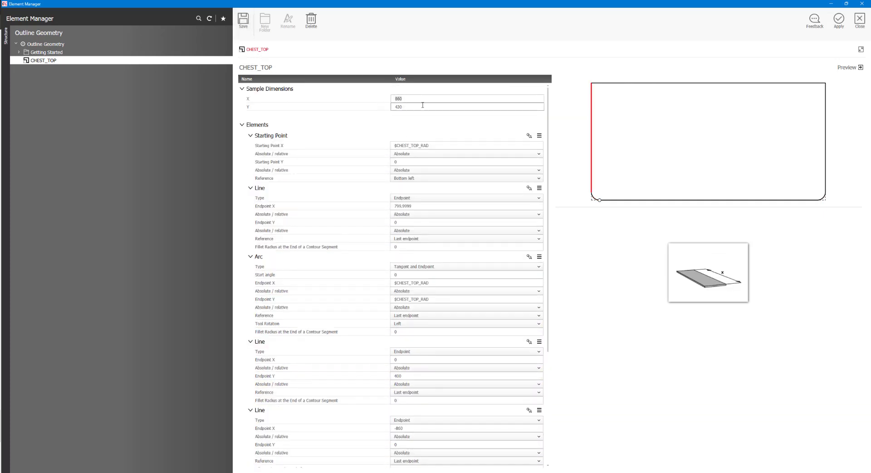
text(60)
key(Tab)
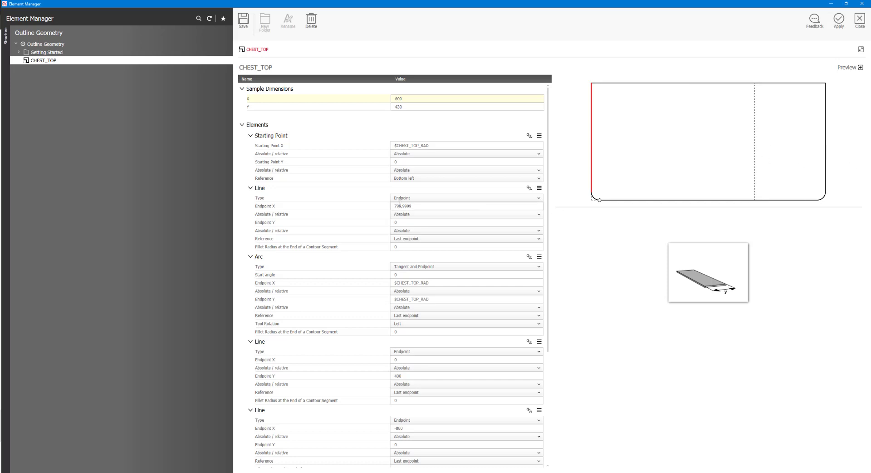
Step: Change the bottom line's type to Linear Division and set its X division to 1:$CHEST_TOP_RAD mm
click(402, 198)
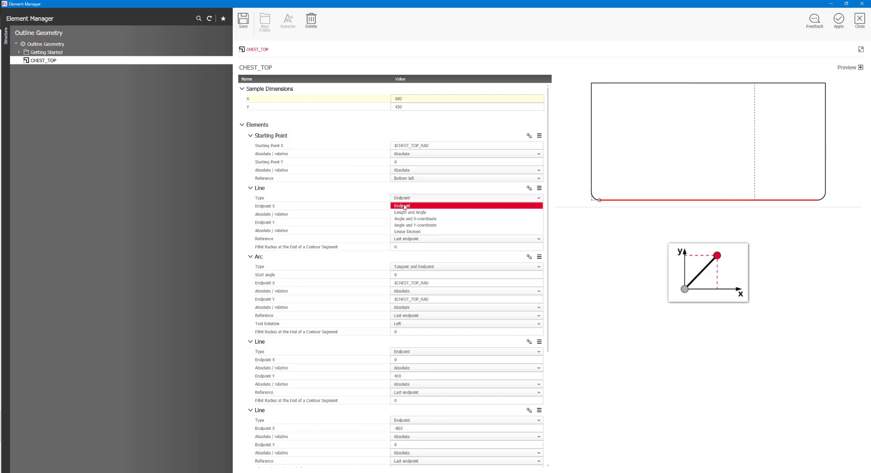
click(408, 232)
click(440, 205)
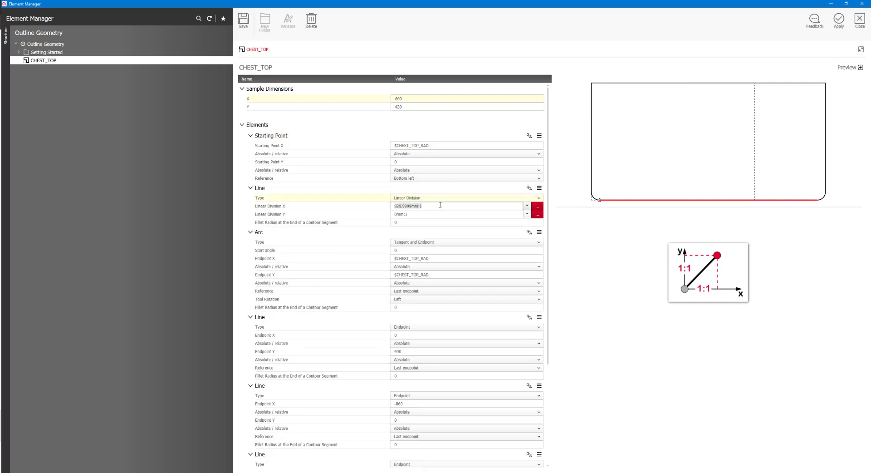
text(1:)
text($CHEST_TOP_RAD)
key(Tab)
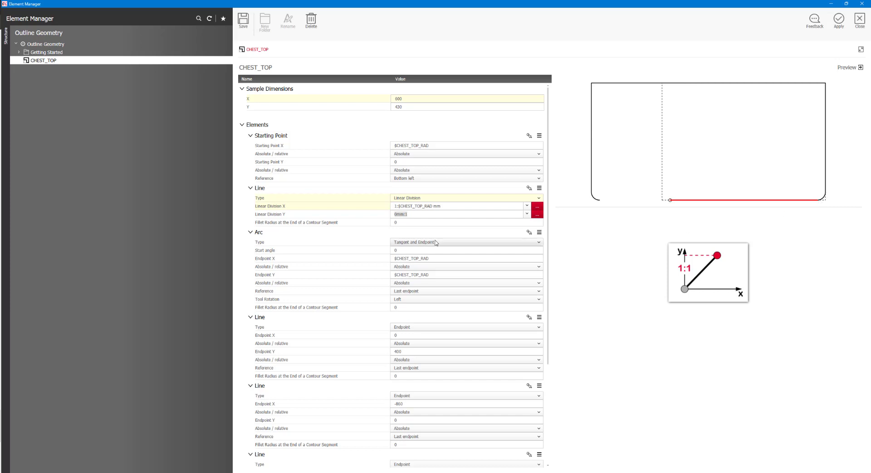
Step: Change the right vertical line's type to Linear Division and set its X and Y divisions to 1:0
click(416, 336)
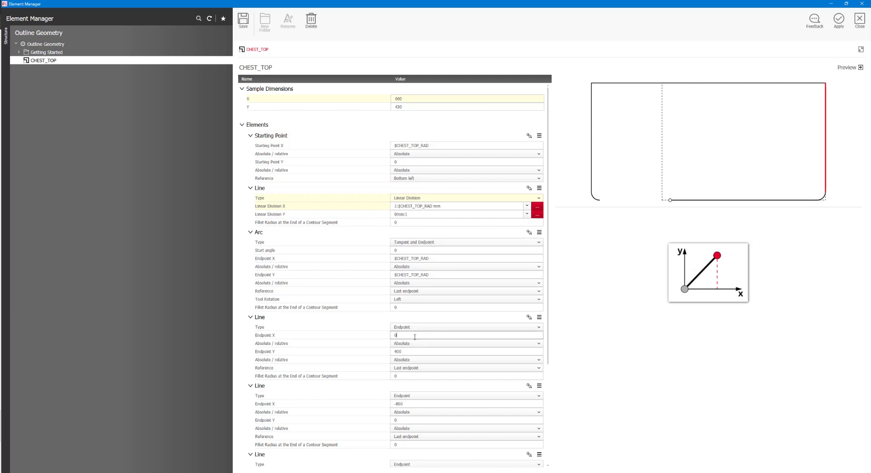
click(412, 327)
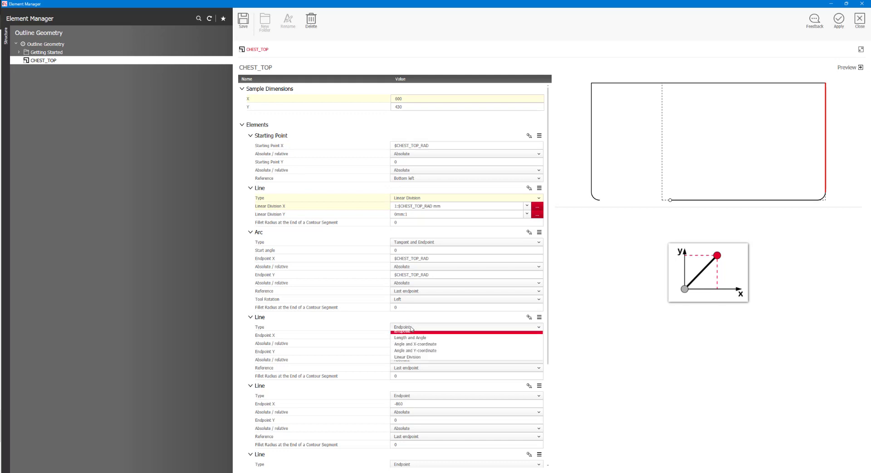
click(412, 360)
click(417, 336)
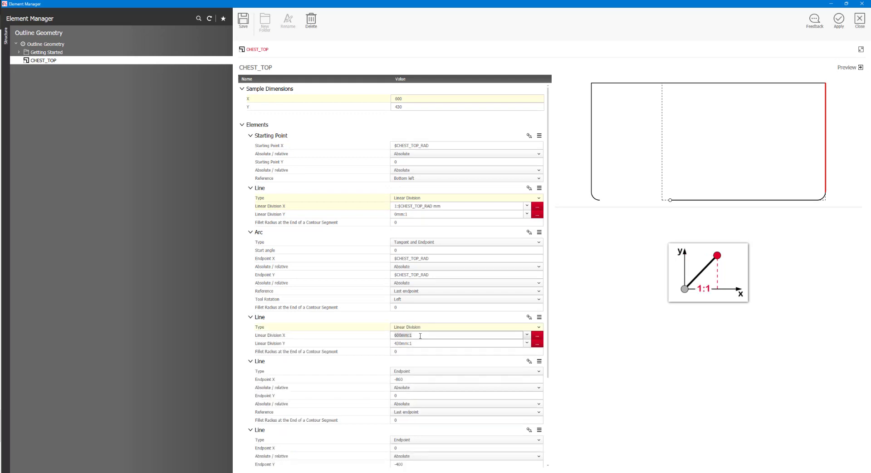
text(1:0)
click(426, 340)
text(1:0)
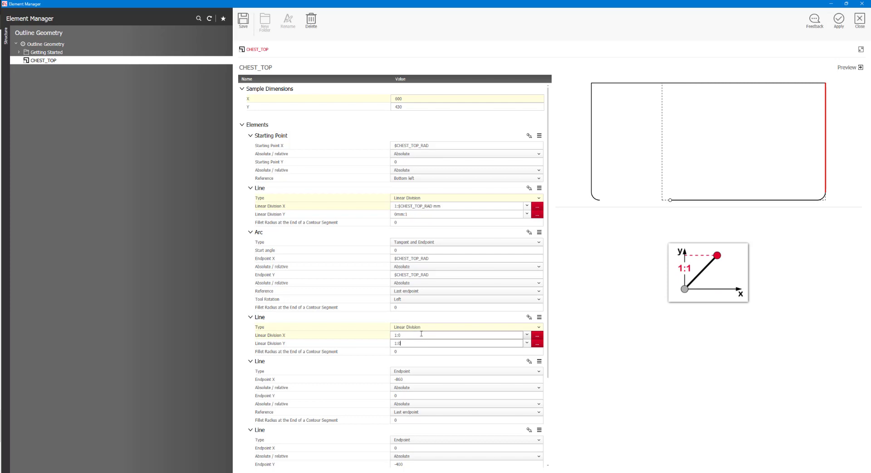
Step: Change the top line's type to Linear Division
scroll(548, 336, down, 1)
scroll(548, 336, down, 5)
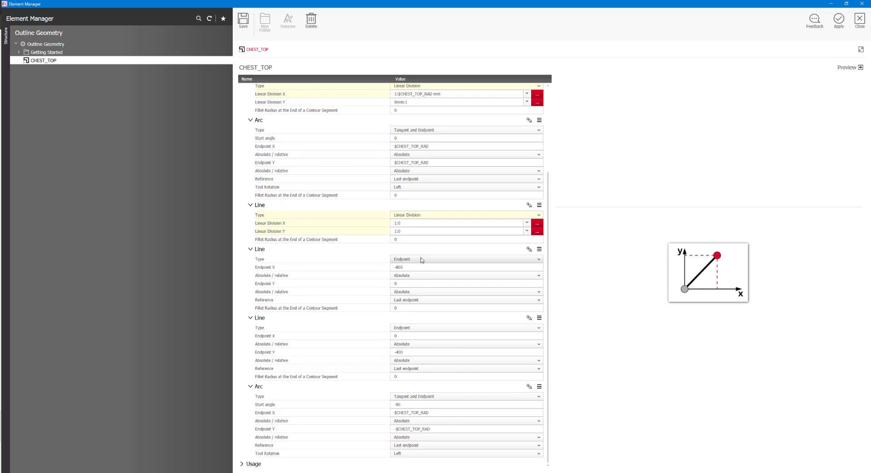
click(421, 260)
click(417, 289)
Step: Try $CHEST_TOP_RAD:1 as the top line's X division
click(431, 288)
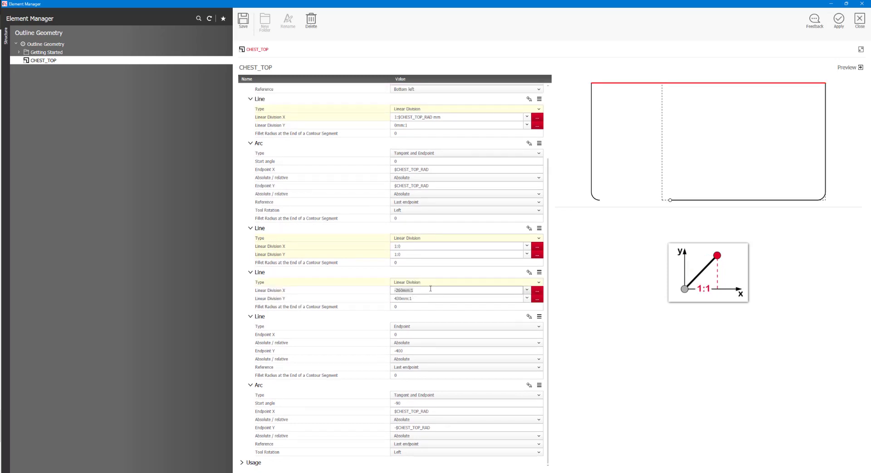
click(410, 299)
text($CHEST_TOP_RAD)
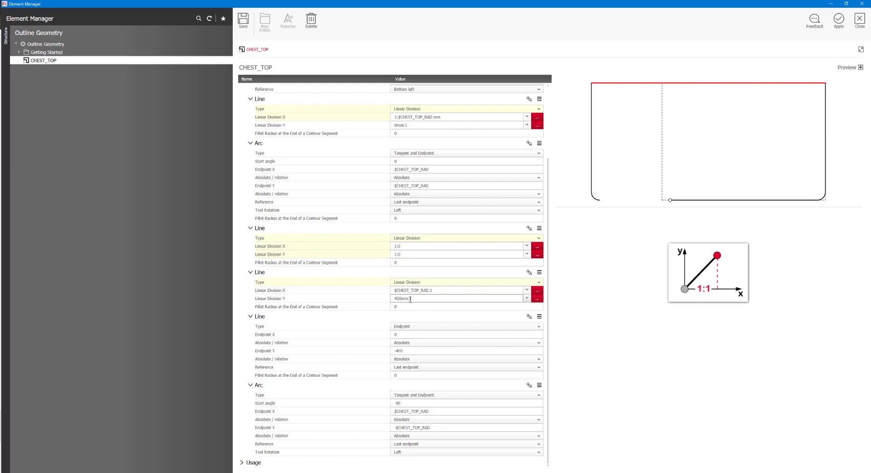
click(438, 298)
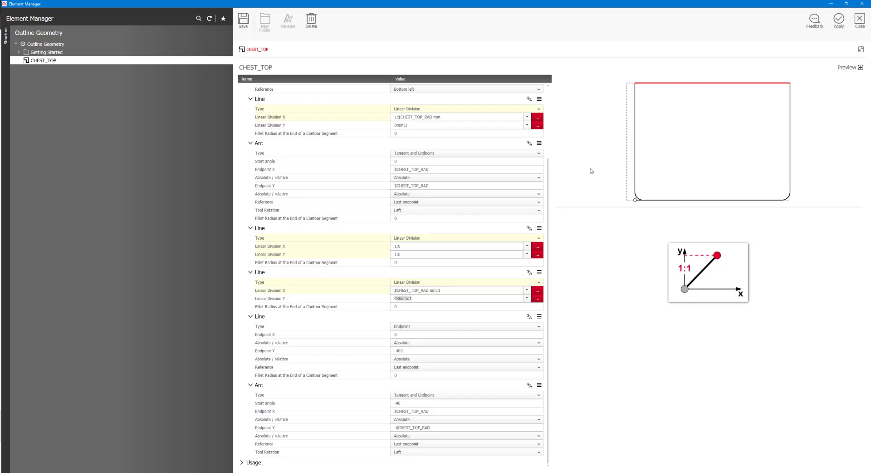
Step: Set the top line's X division to 0 mm:1 and its Y division to 1:0
click(431, 291)
text(0)
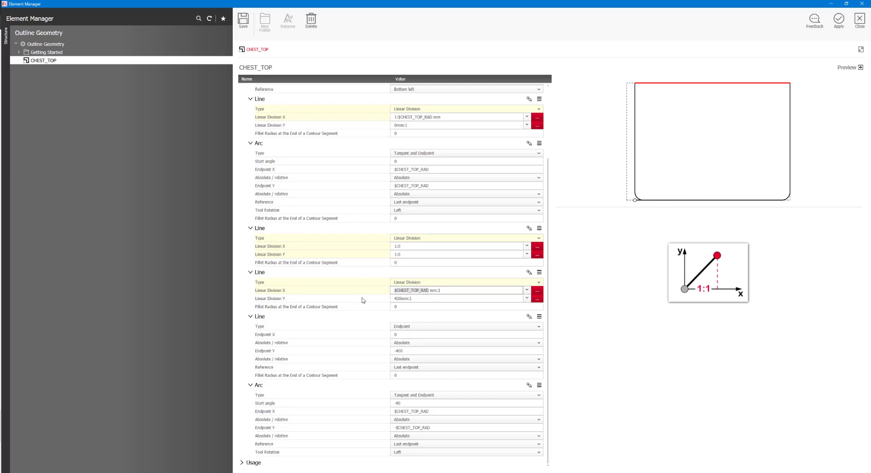
click(428, 298)
text(1:0)
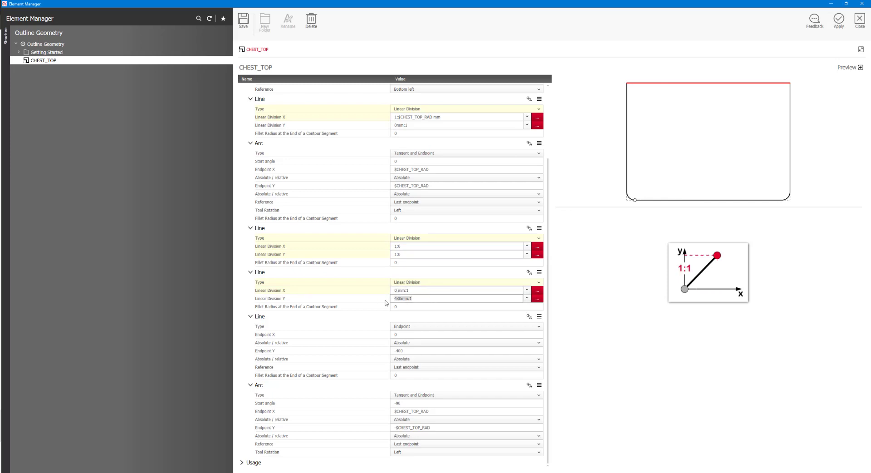
Step: Change the left vertical line to Linear Division with a Y division of $CHEST_TOP_RAD mm:1, and save the outline
click(416, 328)
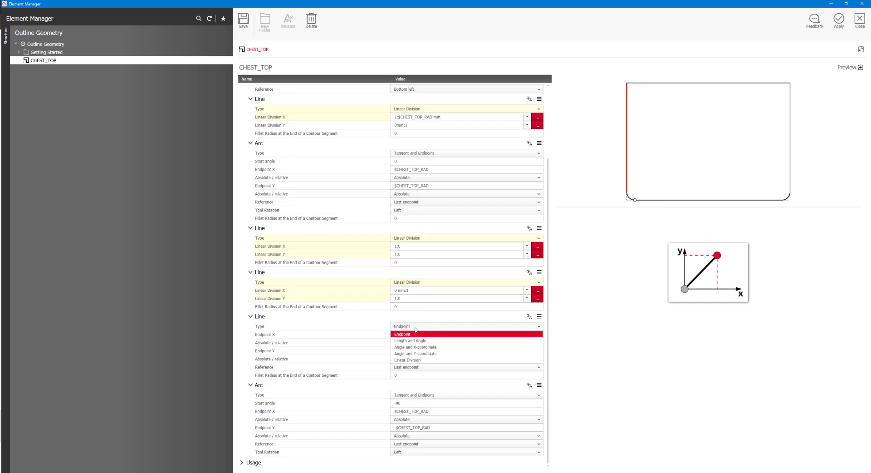
click(434, 360)
click(425, 361)
click(399, 368)
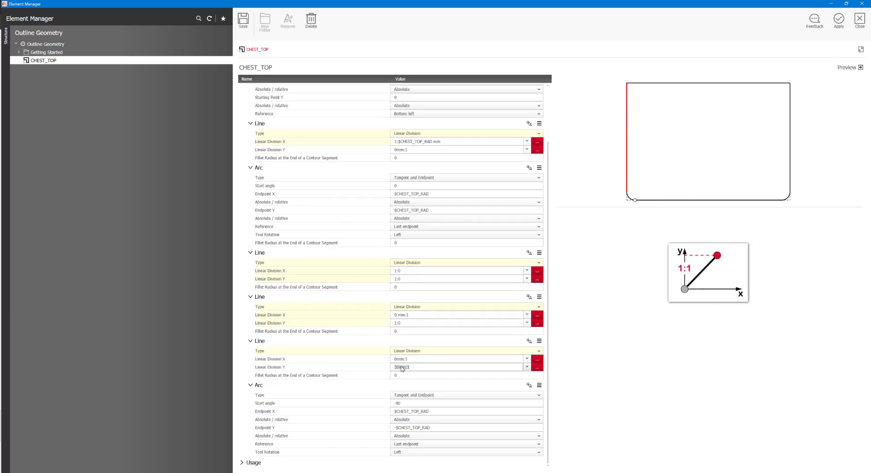
text($CHEST_TOP_RAD)
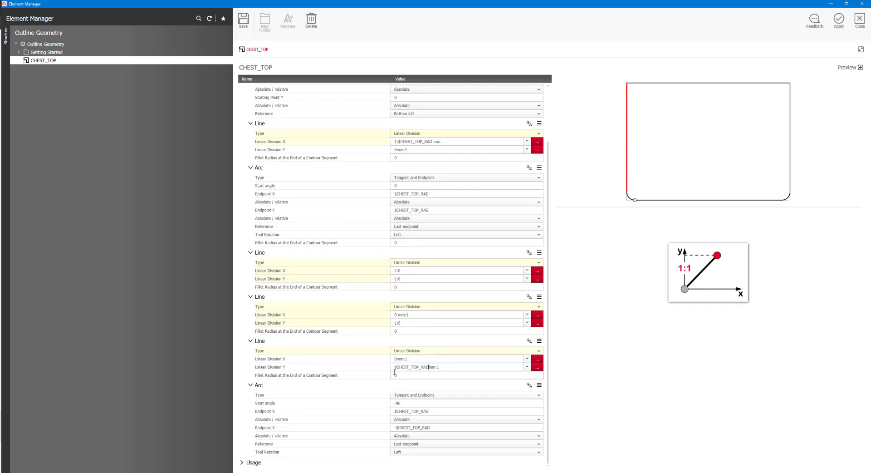
click(423, 376)
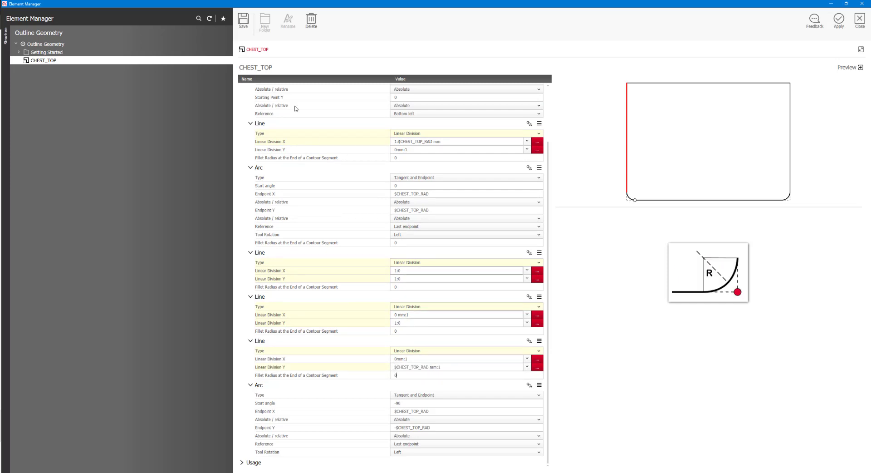
click(240, 22)
Step: Set the sample dimensions to X 800 and Y 300 to test the outline, and save it
scroll(440, 179, up, 3)
click(414, 98)
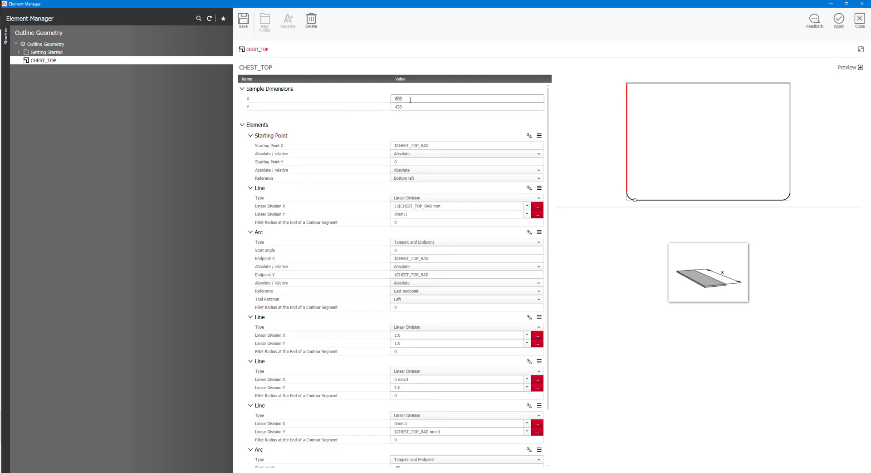
text(800)
click(412, 107)
key(BackSpace)
key(BackSpace)
key(BackSpace)
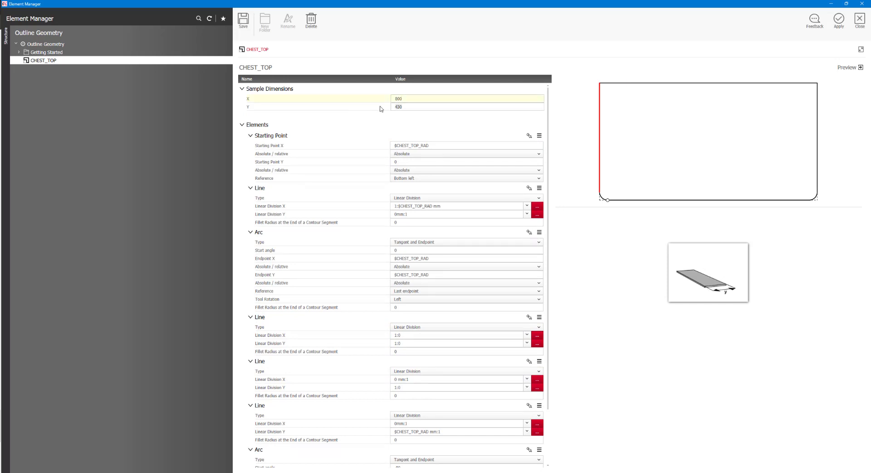
text(300)
click(414, 99)
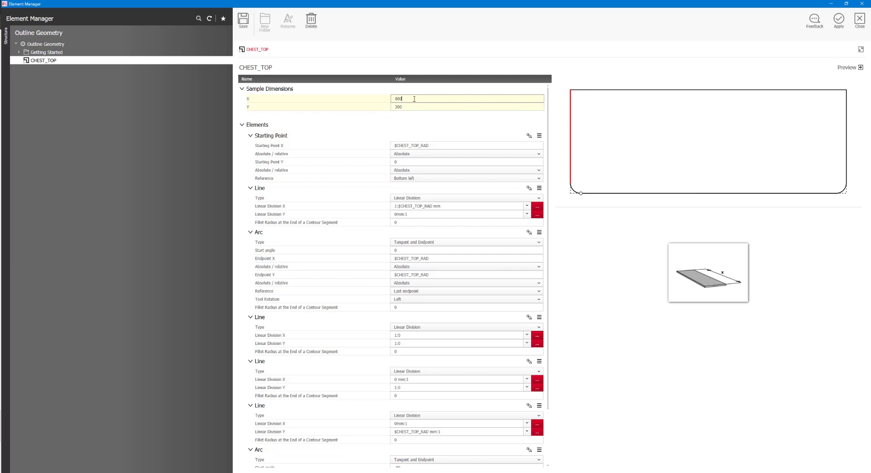
click(244, 19)
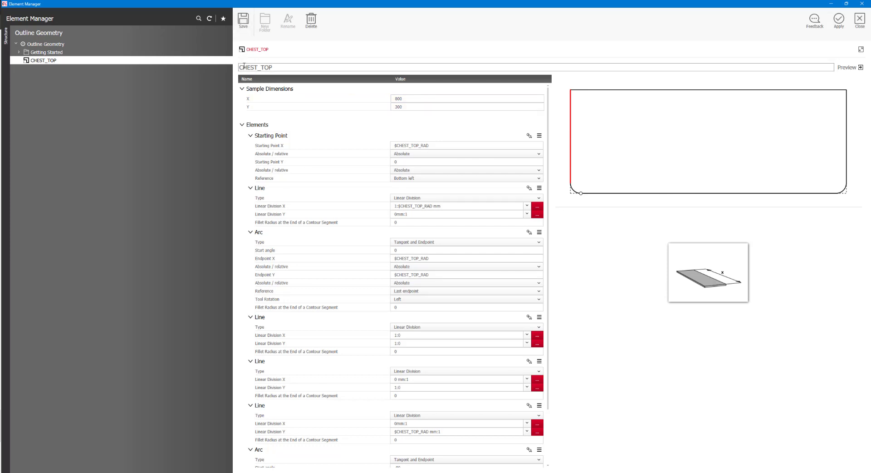
Step: Apply the CHEST_TOP outline to the drawing and reopen the Element Manager
click(839, 19)
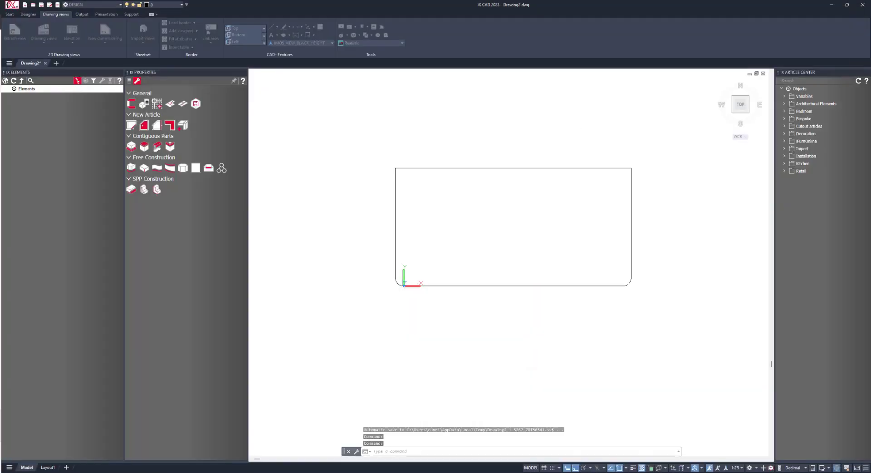
click(10, 14)
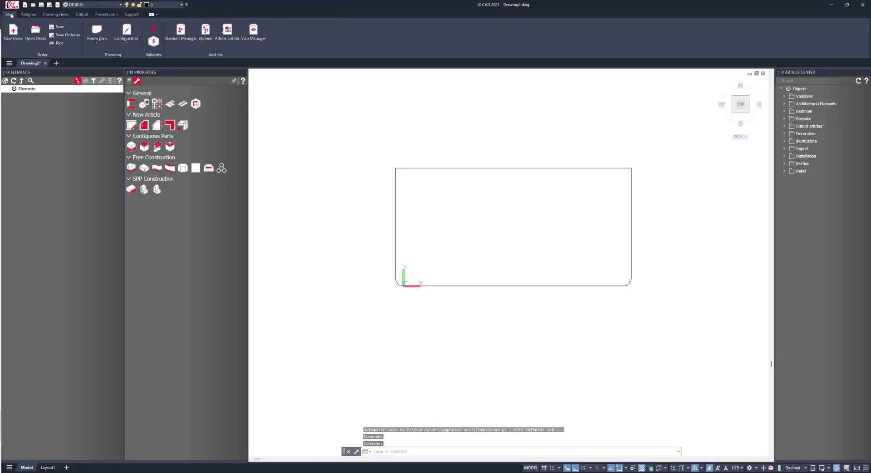
click(181, 37)
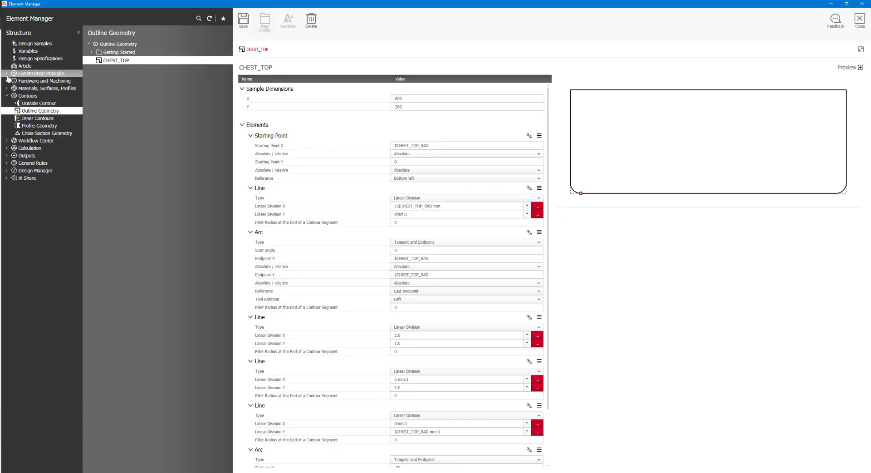
Step: Open part definition PD_1_TS_000111_BC6L from the Geometry Shelves folder under Getting Started, Top Shelf
click(8, 74)
click(20, 104)
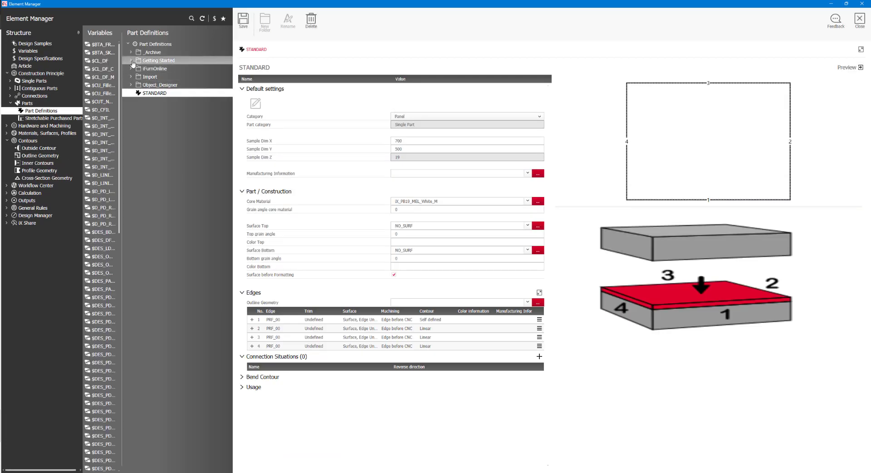
click(131, 60)
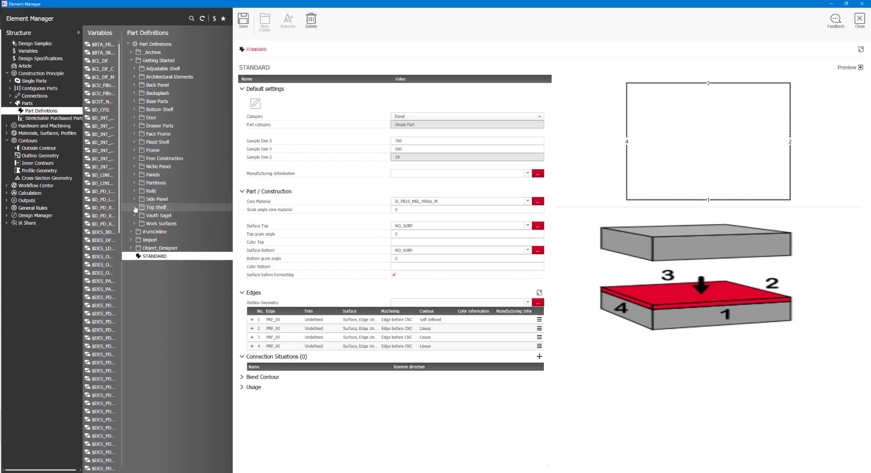
click(135, 207)
click(138, 223)
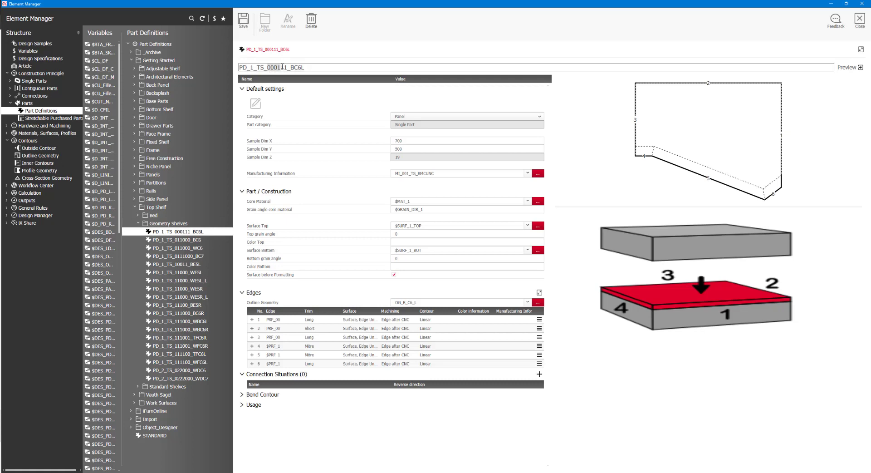
Step: Save the part definition under the new name PD_1_TS_111111_Chest_top
text(111111)
drag(306, 68, 291, 69)
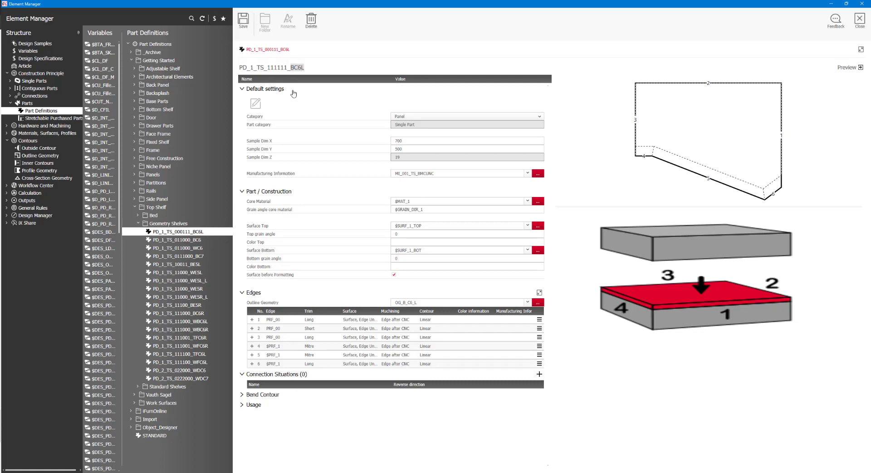
text(C)
click(242, 18)
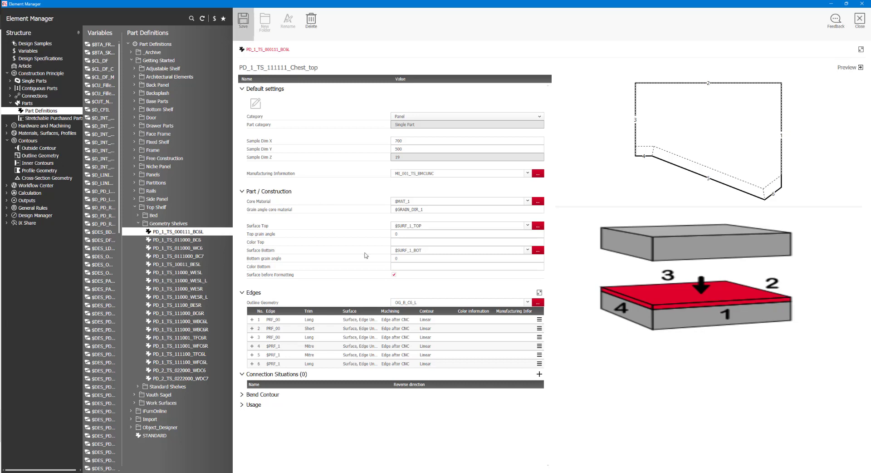
Step: Assign CHEST_TOP as the outline geometry of the new part definition
triple_click(441, 302)
text(CHE)
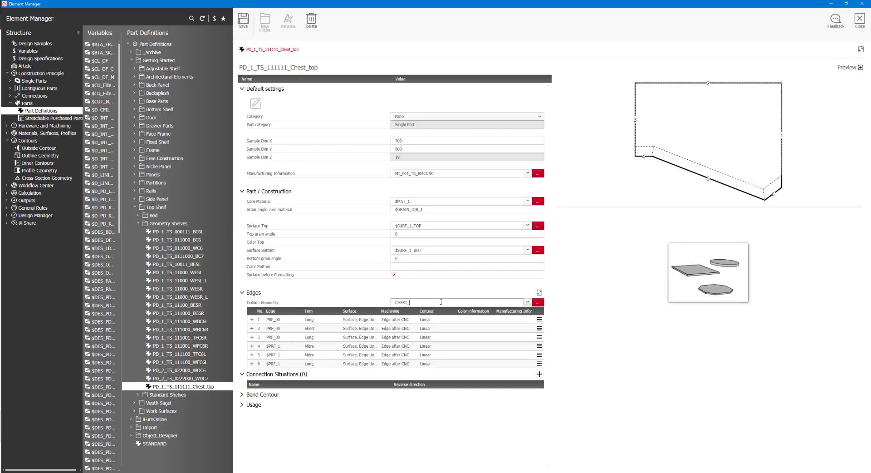
text(ST_TOP)
key(Return)
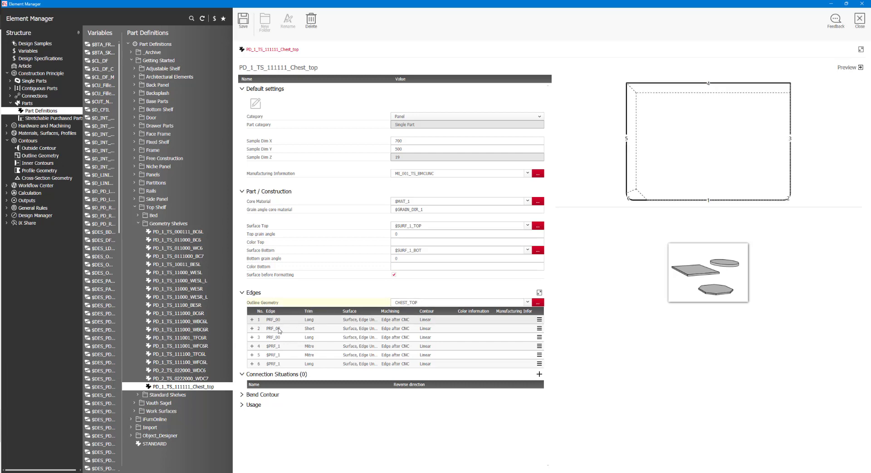
Step: Set the edge profile of all six edges to $PRF_2
click(277, 347)
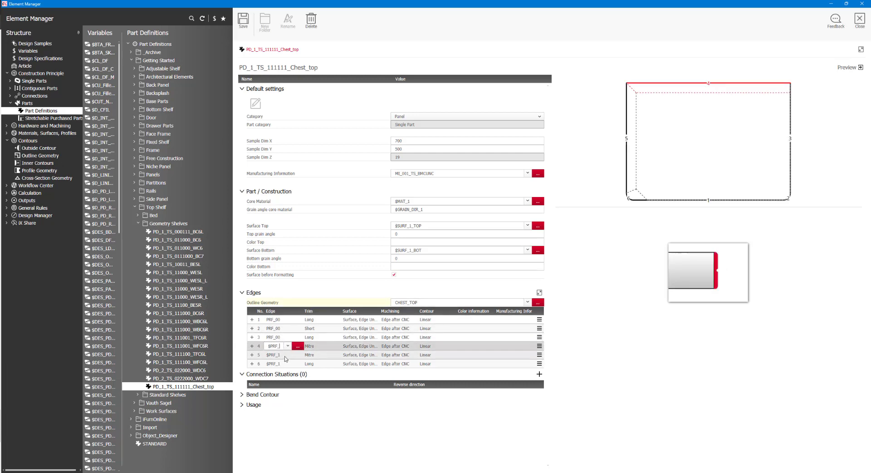
key(BackSpace)
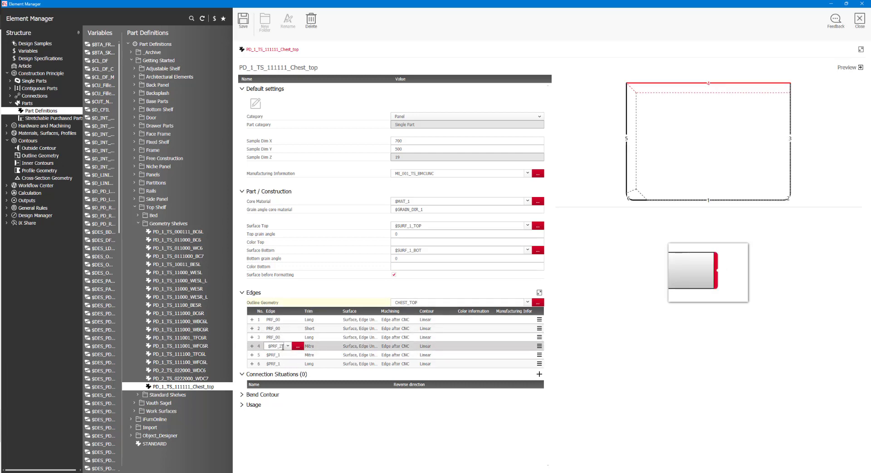
text(2)
click(278, 355)
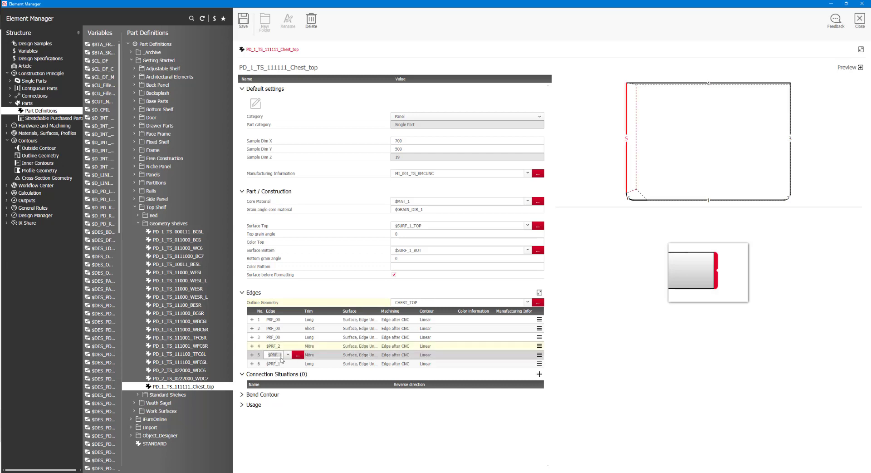
click(282, 363)
key(BackSpace)
text(2)
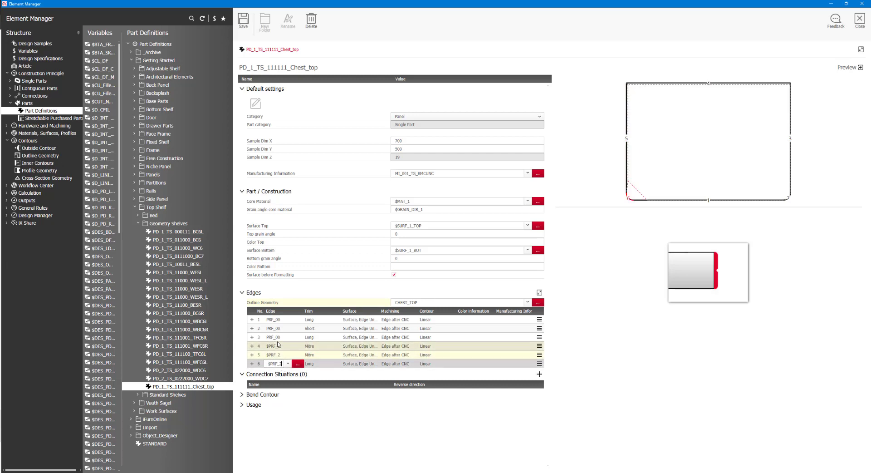
click(279, 343)
click(279, 337)
click(280, 328)
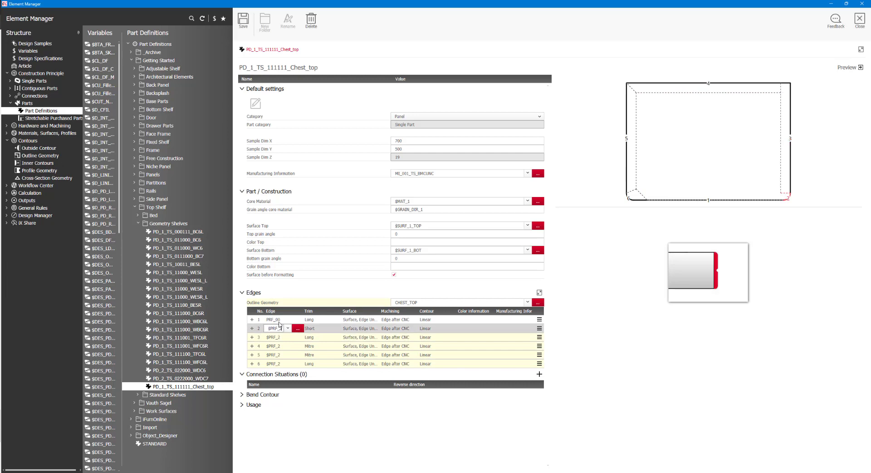
click(280, 320)
text($PRF_2)
click(310, 414)
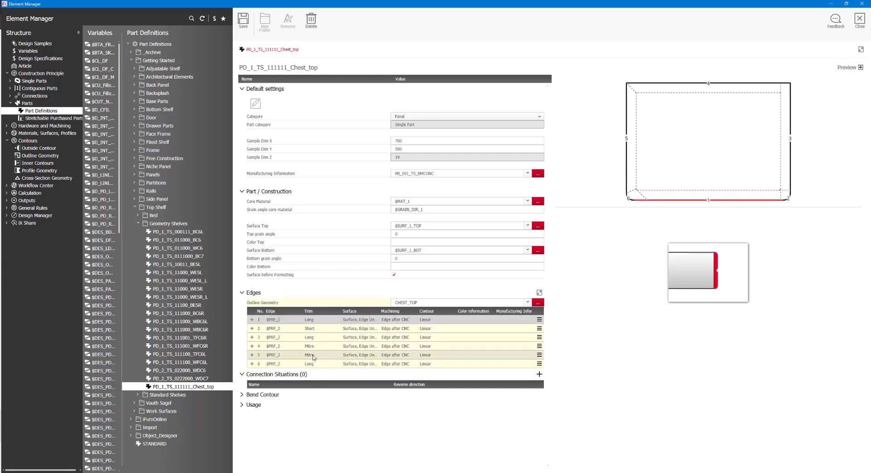
Step: Set the trim of edges 2 and 6 to Mitre, edge 3 to Long and edge 4 to Short
click(311, 356)
click(315, 364)
click(314, 365)
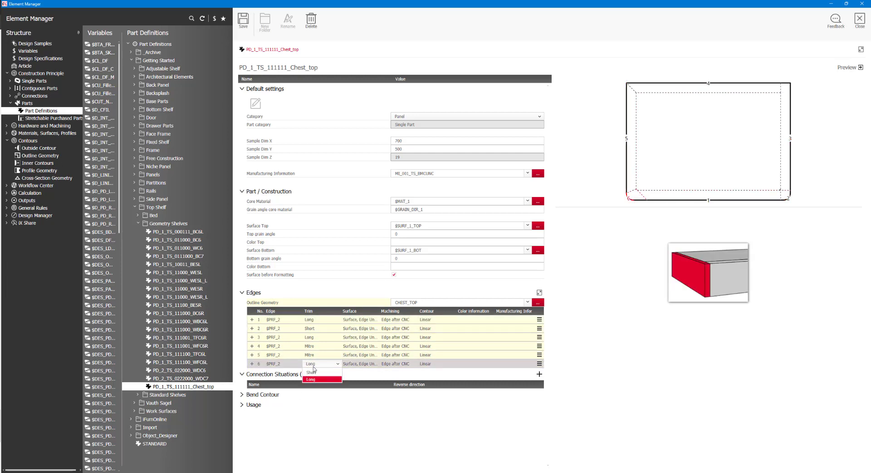
click(317, 389)
click(312, 338)
click(311, 338)
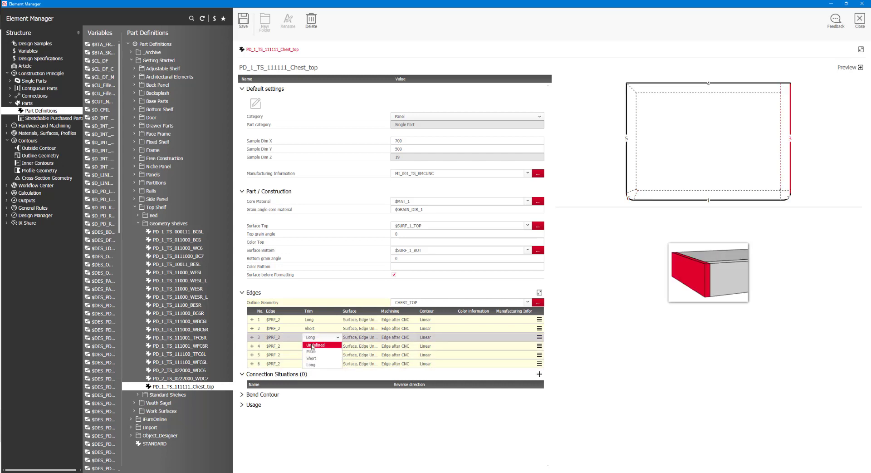
click(311, 359)
click(313, 337)
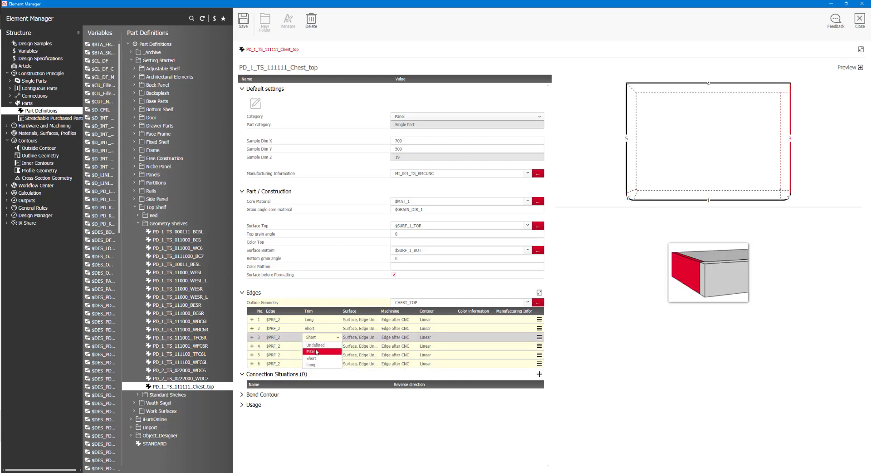
click(316, 345)
click(314, 329)
click(315, 331)
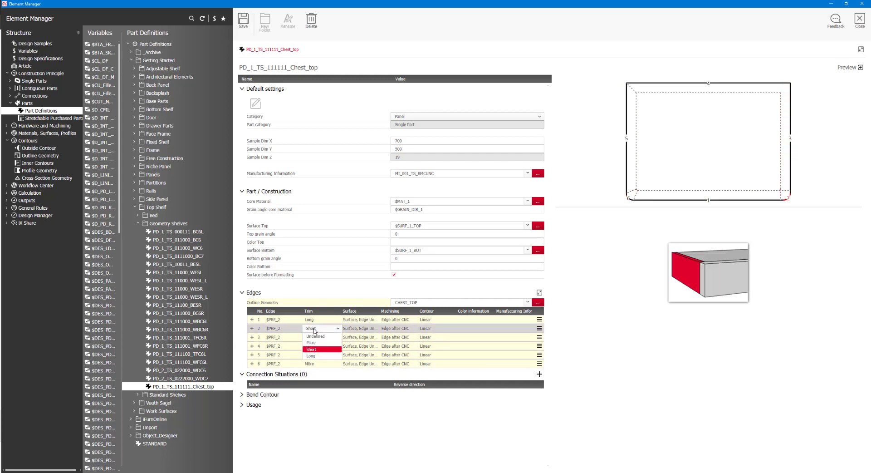
click(312, 356)
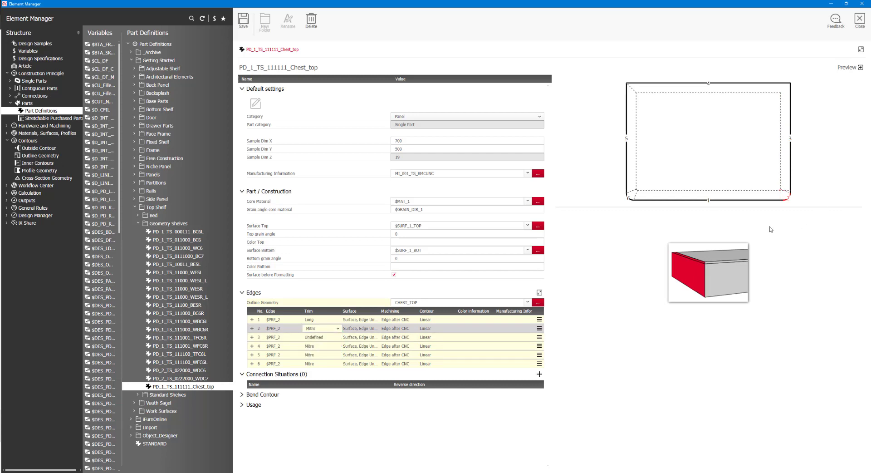
click(788, 94)
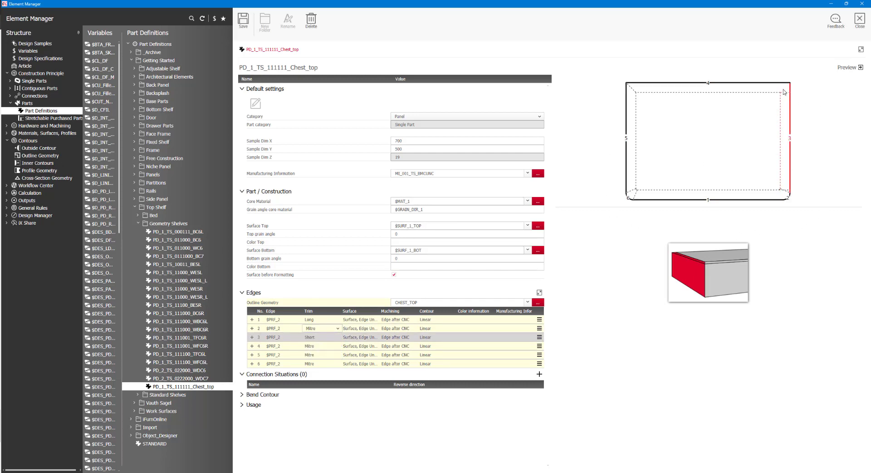
click(634, 93)
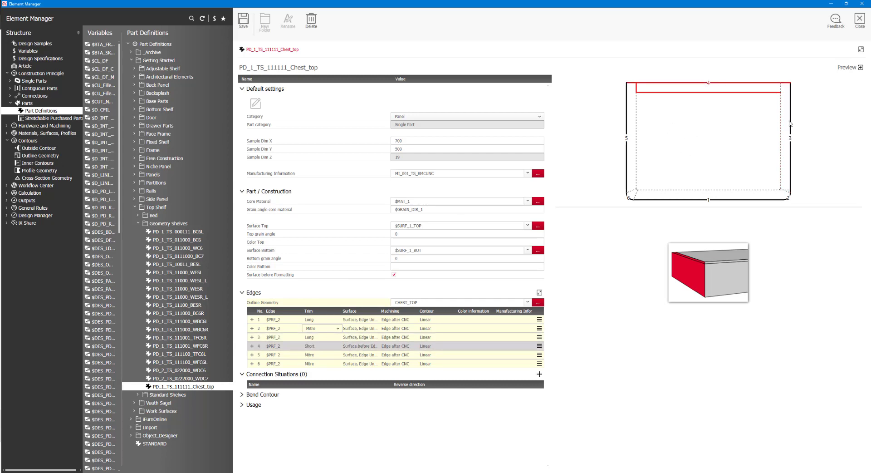
Step: Set the surface order of edges 1 to 5 to Edge before Surface
click(782, 113)
click(724, 192)
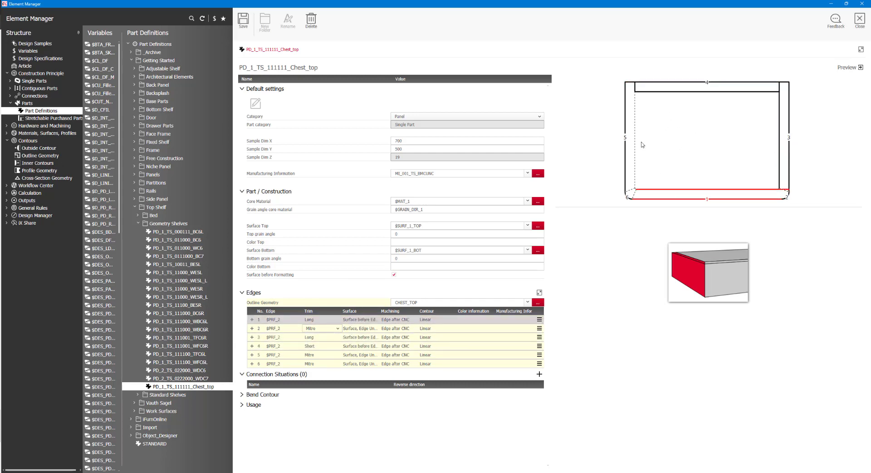
click(637, 141)
click(695, 92)
click(782, 118)
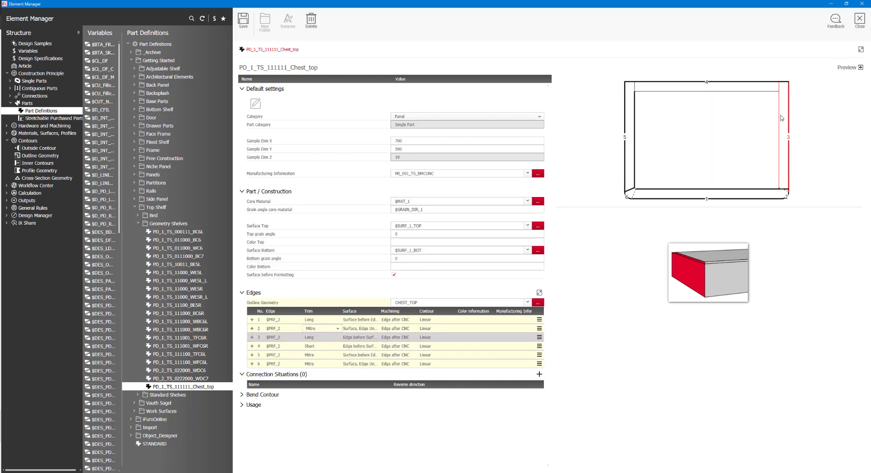
click(739, 192)
click(637, 138)
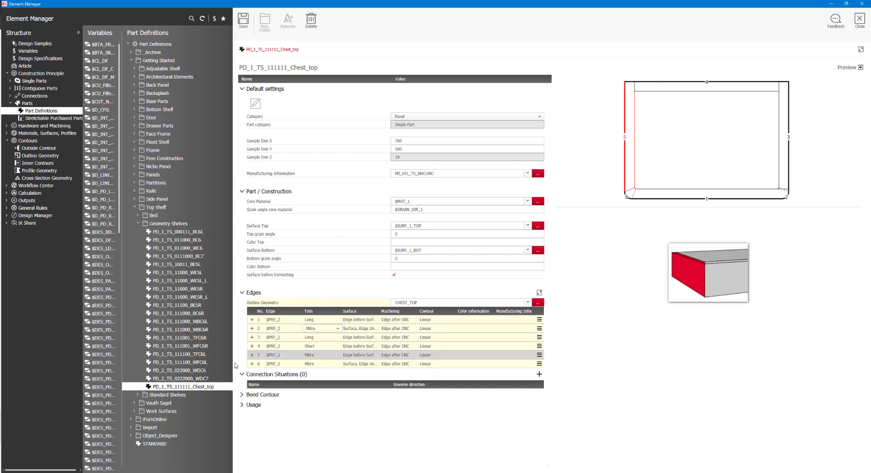
click(355, 331)
click(355, 330)
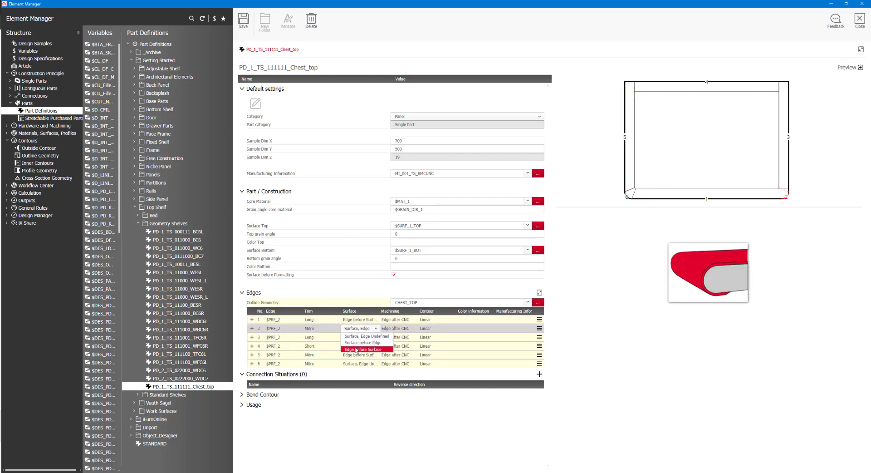
click(356, 349)
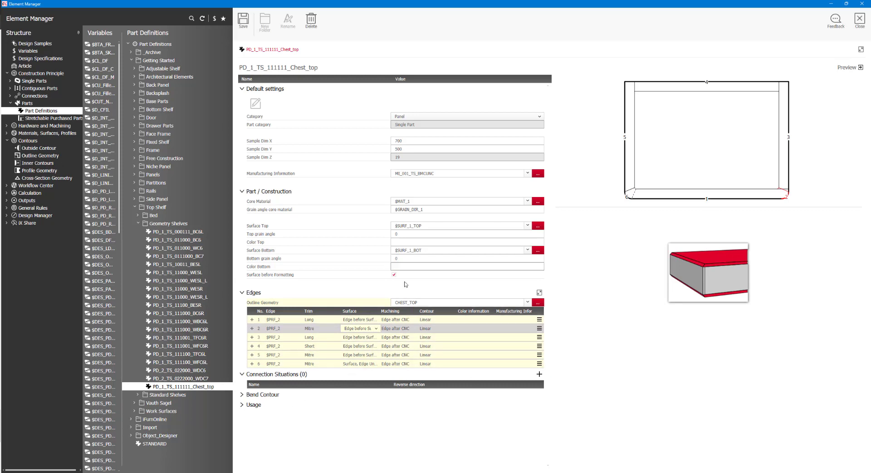
Step: Set the sample dimensions X and Y to 300 each and save the part definition
click(415, 146)
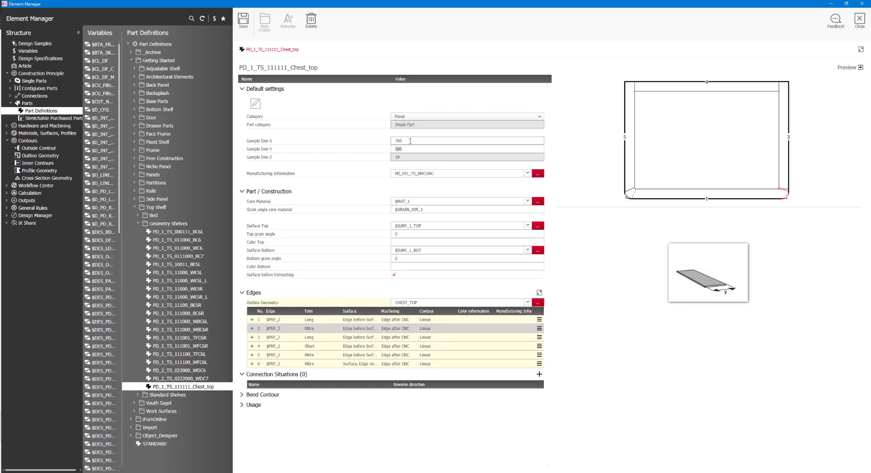
double_click(409, 141)
text(300)
click(412, 150)
double_click(412, 149)
text(30)
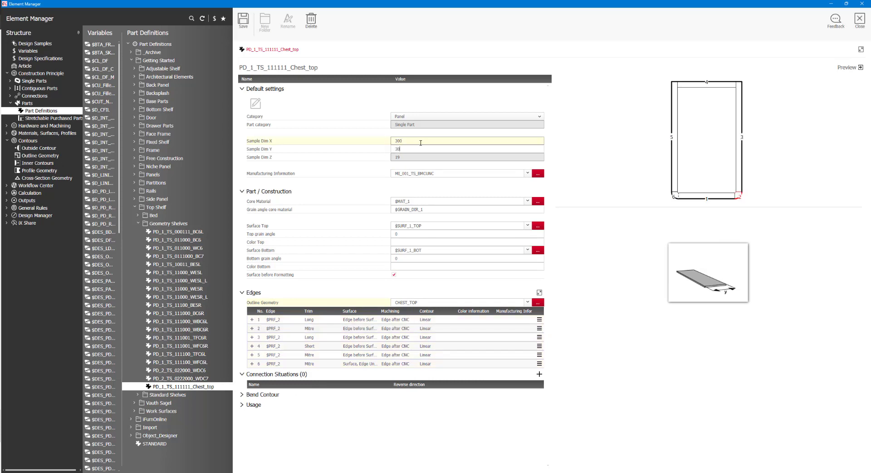
click(422, 141)
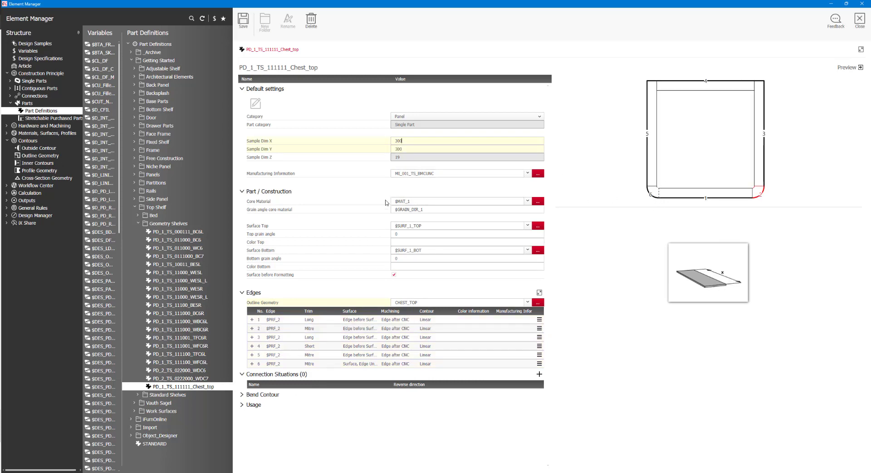
click(247, 34)
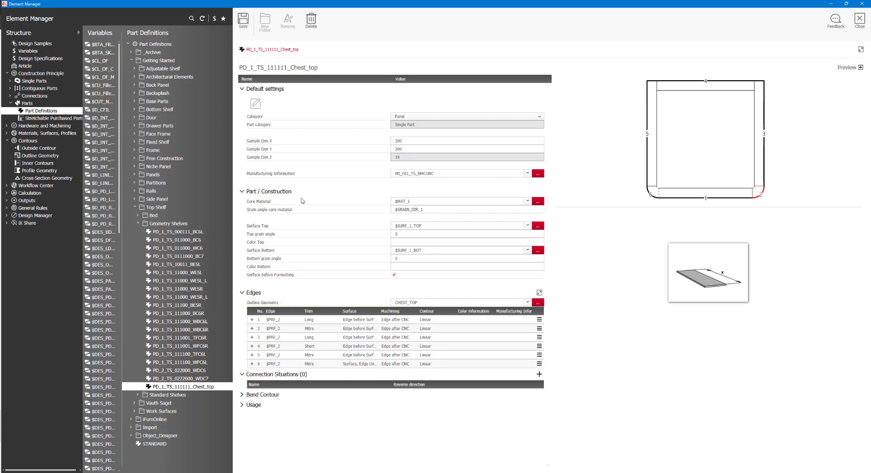
Step: Change the core material to $MAT_2 and its grain angle to $GRAIN_DIR_2
click(411, 201)
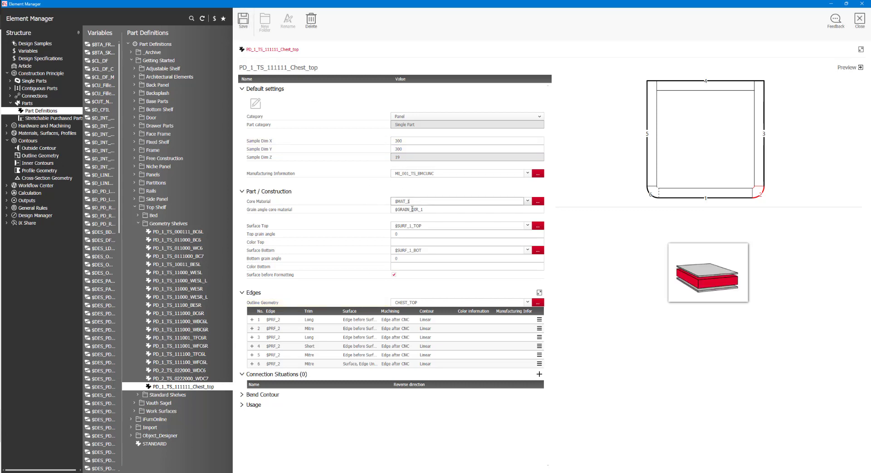
key(BackSpace)
text(2)
click(412, 209)
key(End)
key(BackSpace)
text(2)
Step: Set the top surface to $SURF_2_TOP and the bottom surface to $SURF_2_BOT, and save the part definition
click(415, 226)
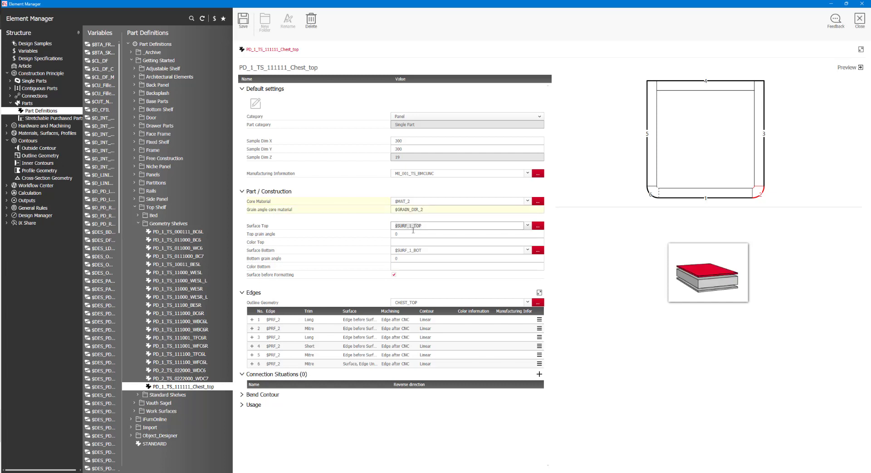
click(410, 226)
key(BackSpace)
text(2)
click(411, 251)
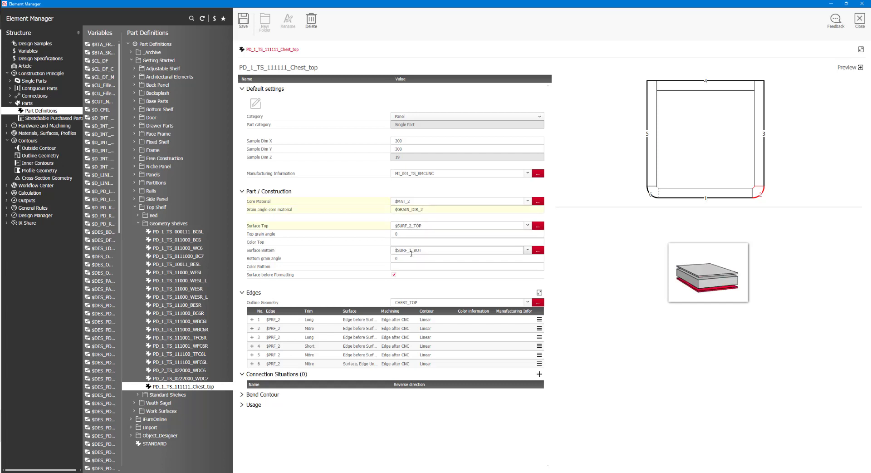
key(BackSpace)
text(2)
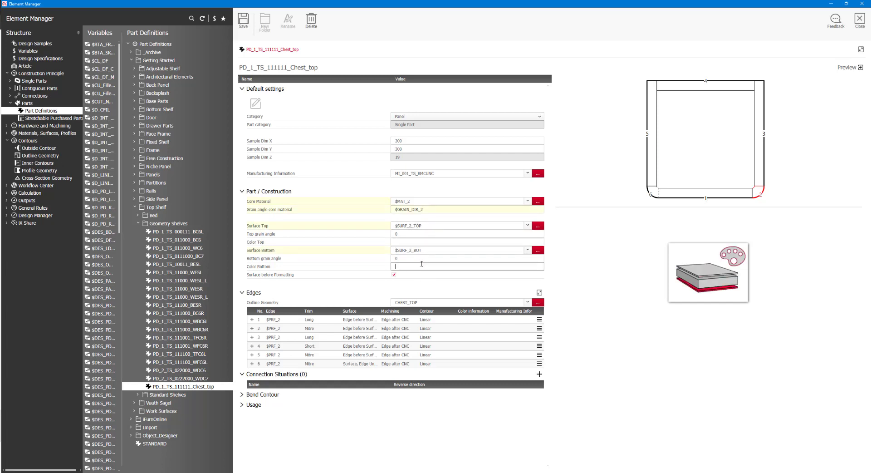
Step: Copy the part definition's name and open the onset top shelf CP_1_TSO_1000_C1 from the Getting Started single parts
click(335, 68)
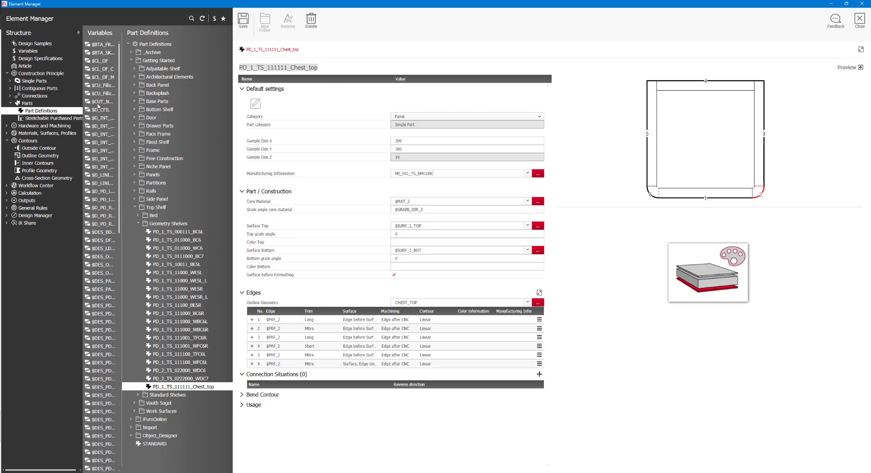
click(16, 81)
click(17, 88)
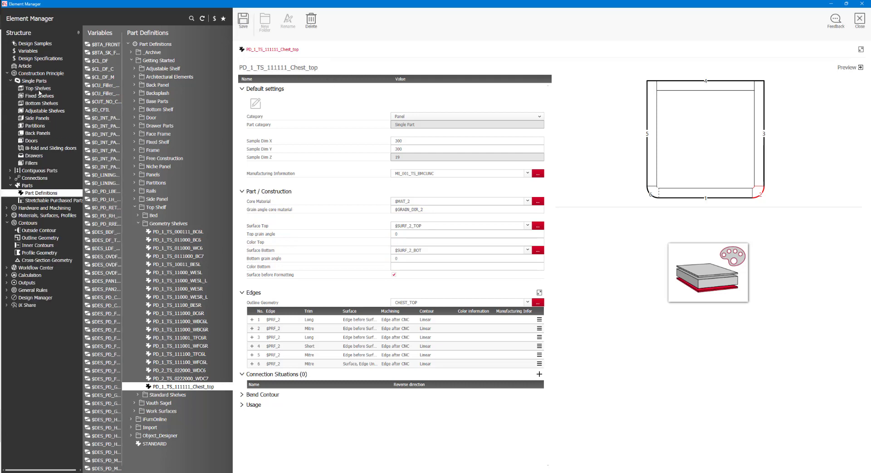
click(131, 52)
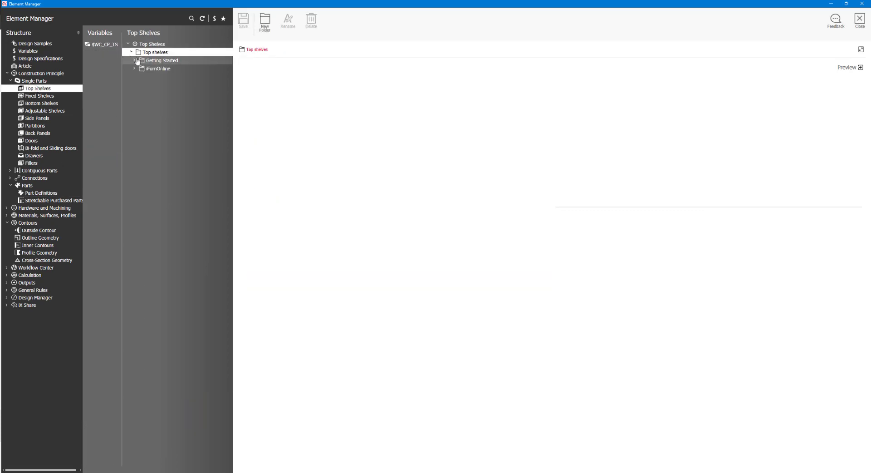
click(134, 60)
click(138, 93)
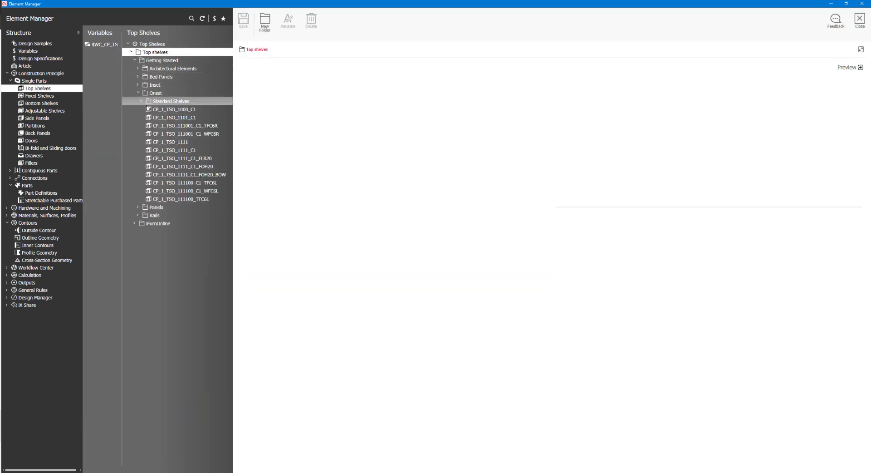
click(229, 109)
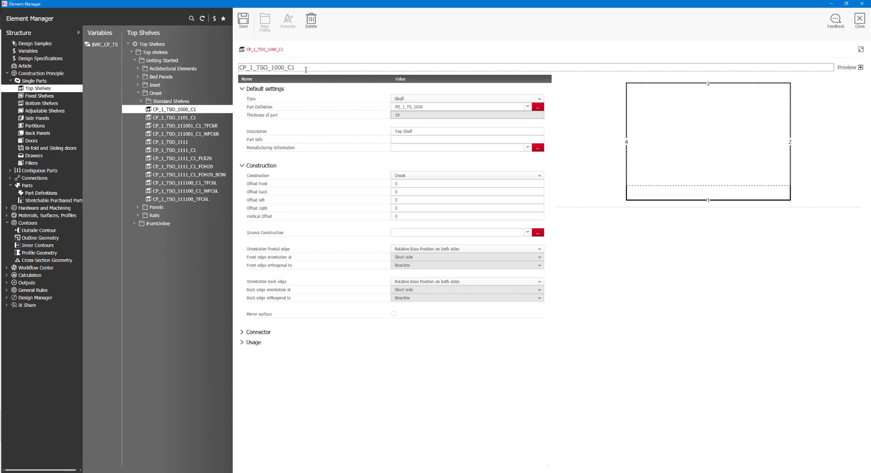
Step: Save the top shelf under the name CP_1_TSO_11111_C1_Chest_top and assign it the part definition PD_1_TS_111111_Chest_top
double_click(283, 66)
text(11111)
click(245, 20)
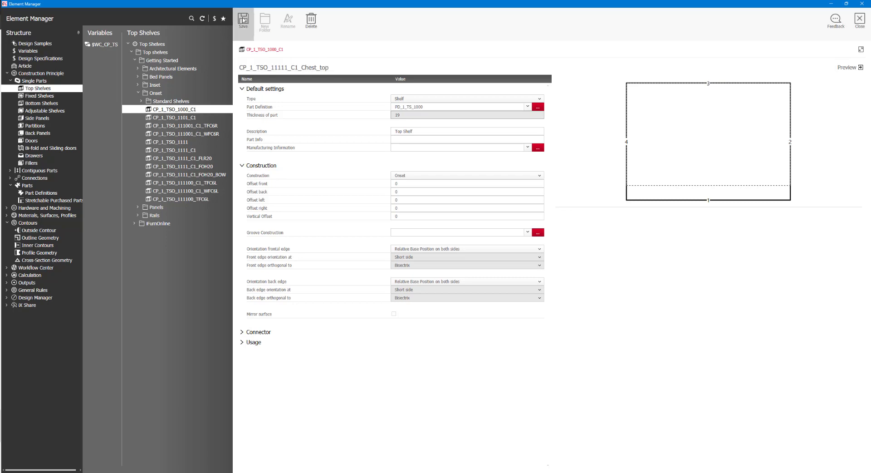
click(466, 108)
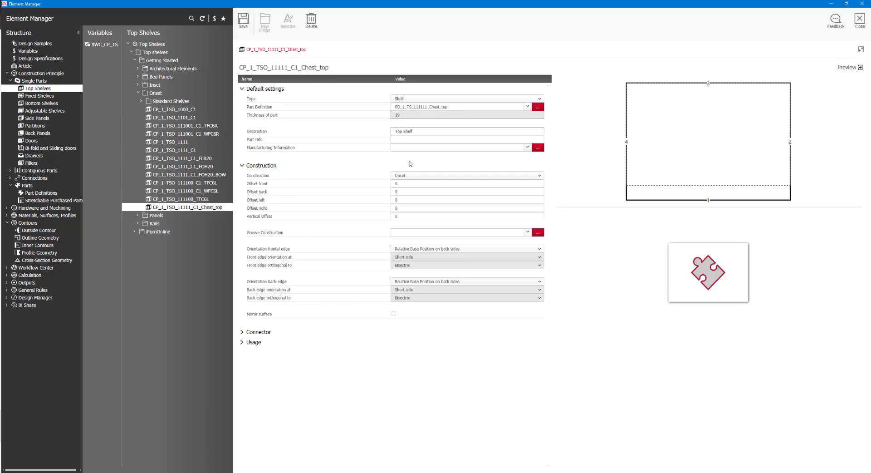
Step: Set the shelf's front offset to $CHEST_TOP_RAD and its left and right offsets to 25, save it and close the Element Manager
drag(405, 184, 375, 183)
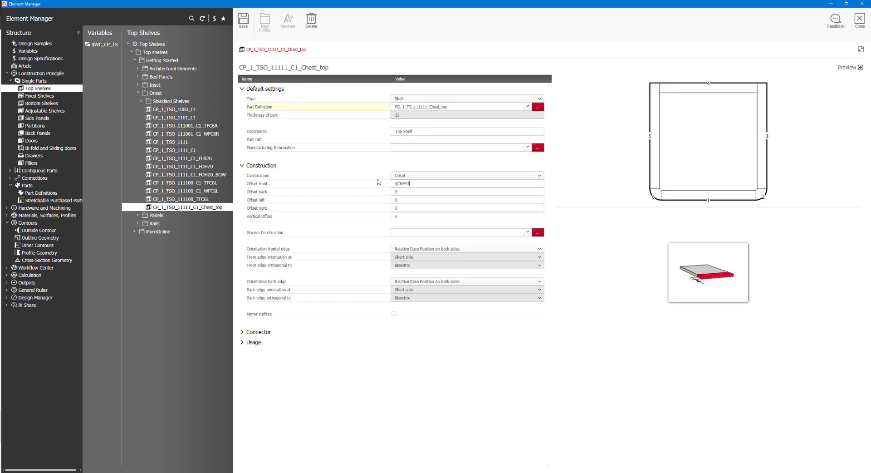
text($CHEST_TOP_RAD)
click(426, 192)
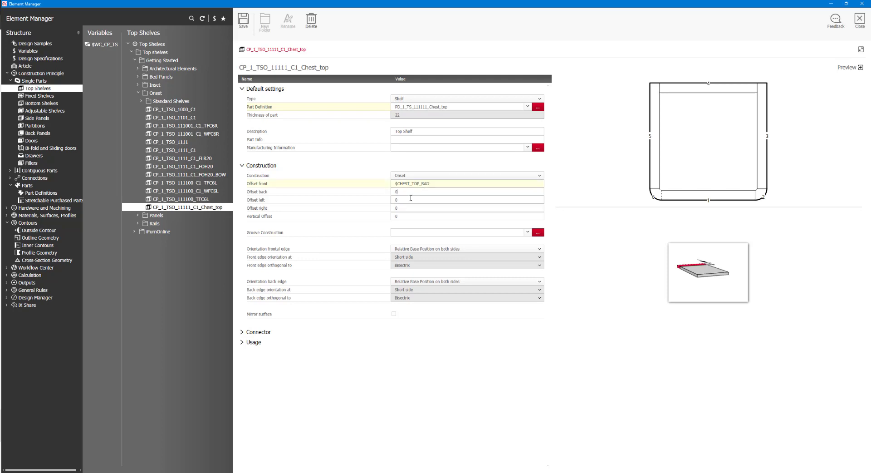
drag(410, 201, 390, 205)
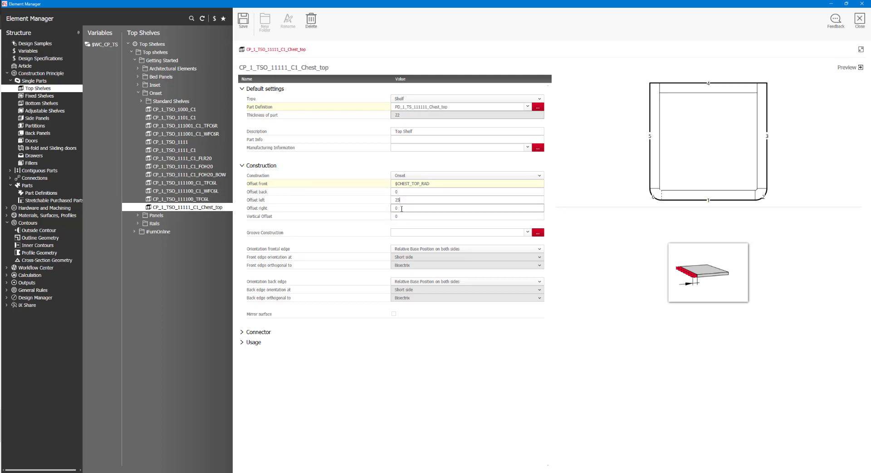
drag(402, 209, 388, 208)
text(25)
click(401, 199)
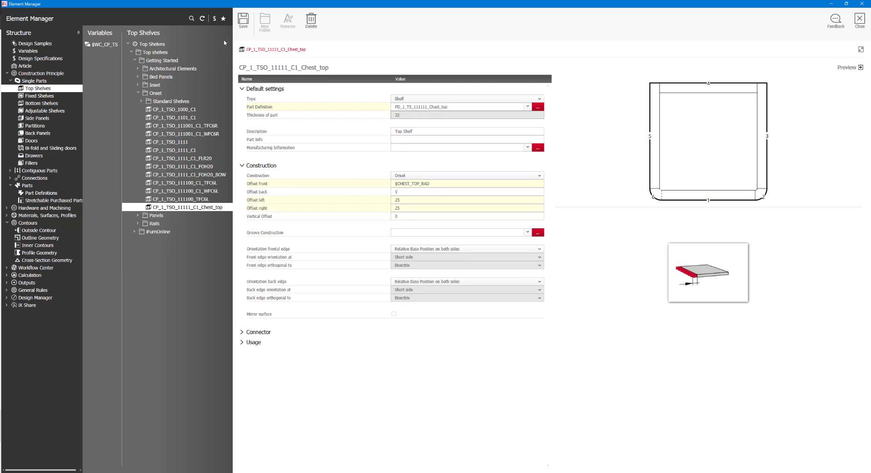
click(243, 20)
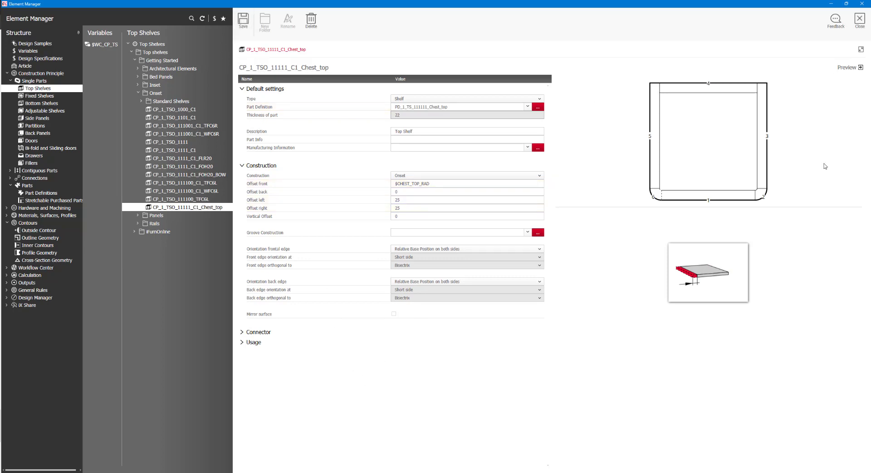
click(251, 30)
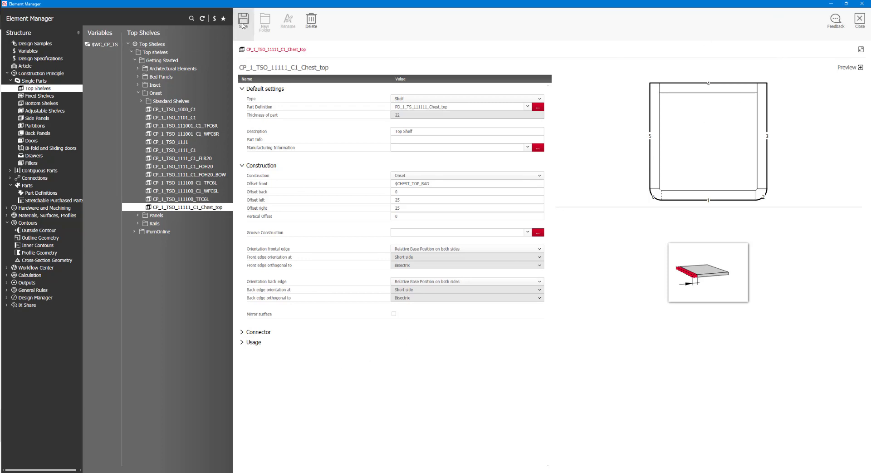
click(861, 21)
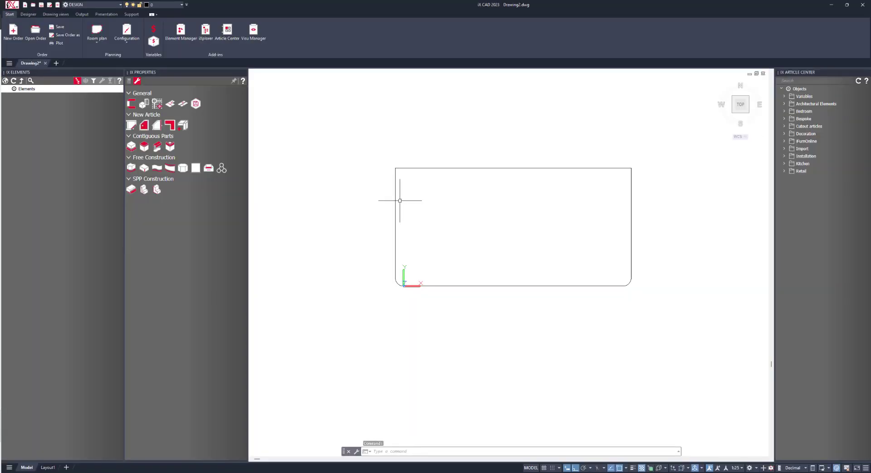
Step: Create a new article with the Article Designer and place it in the drawing over the chest top outline
click(28, 15)
click(21, 31)
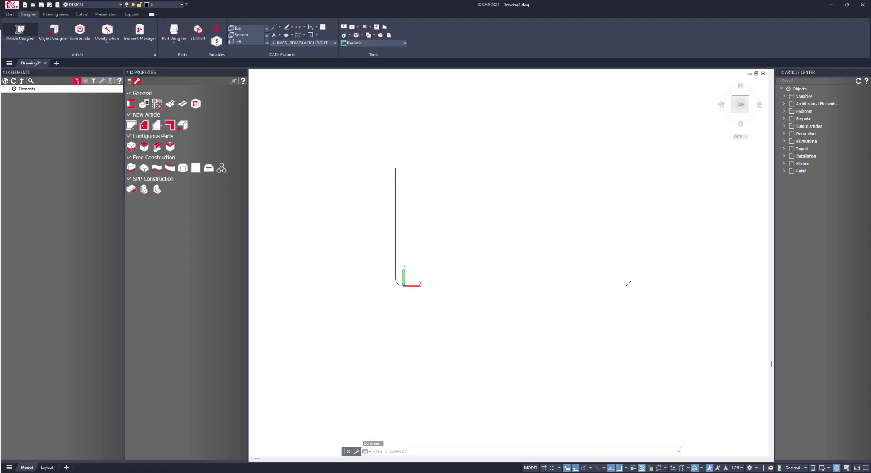
click(449, 231)
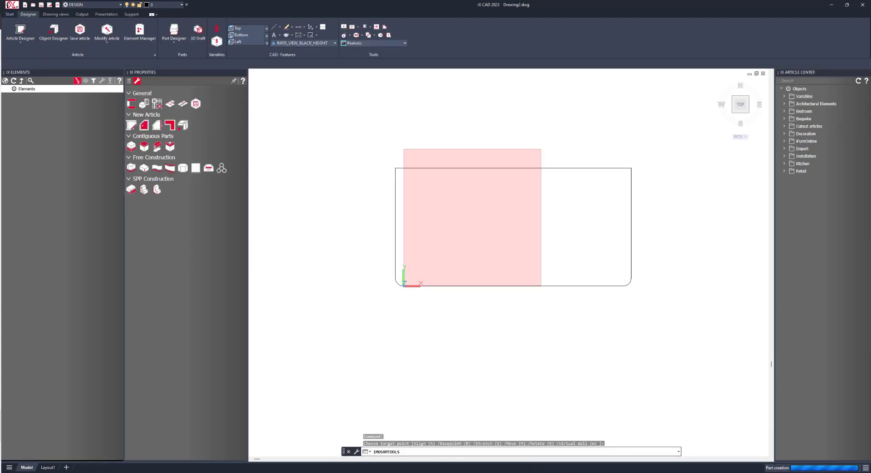
shift+middle_drag(442, 313, 428, 171)
middle_drag(415, 215, 350, 320)
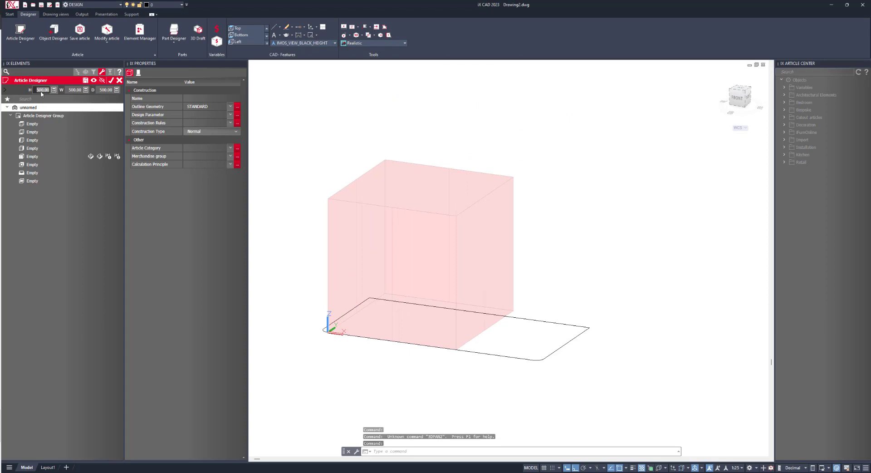
Step: Set the article's height to 900, its width to 900 and its depth to 400
click(72, 90)
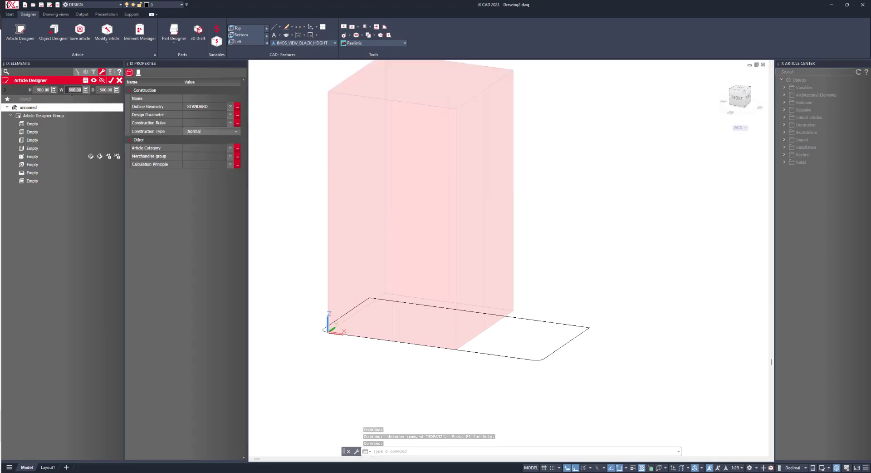
text(900)
key(Tab)
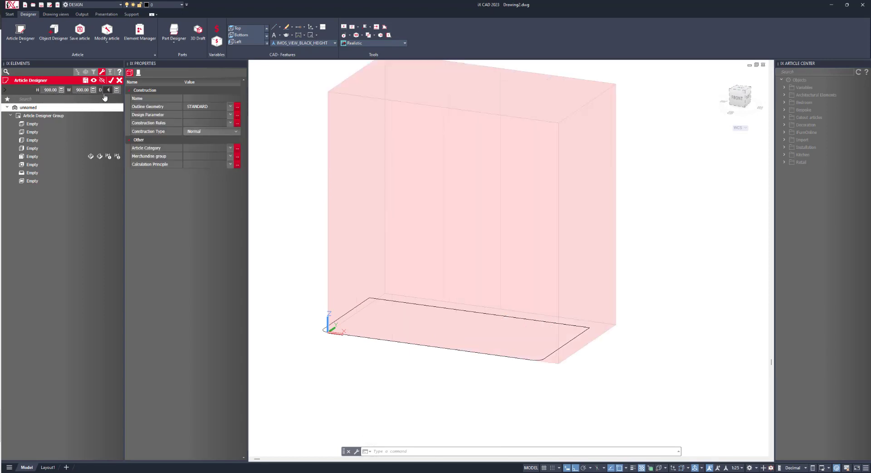
key(Return)
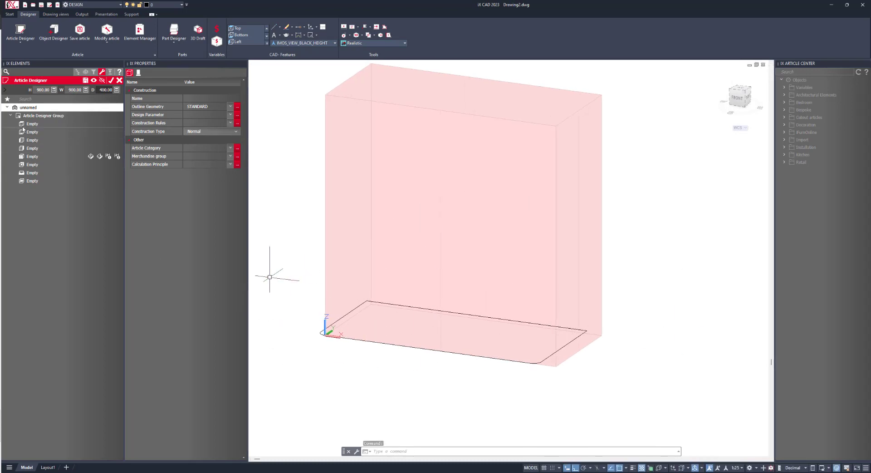
Step: Add a top shelf to the article and assign it the onset construction principle CP_1_TSO_11111_C1_Chest_top
click(40, 124)
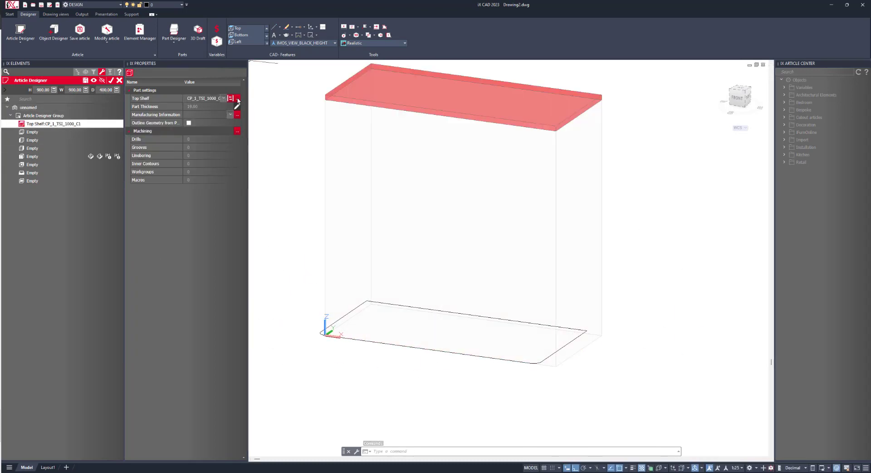
click(237, 99)
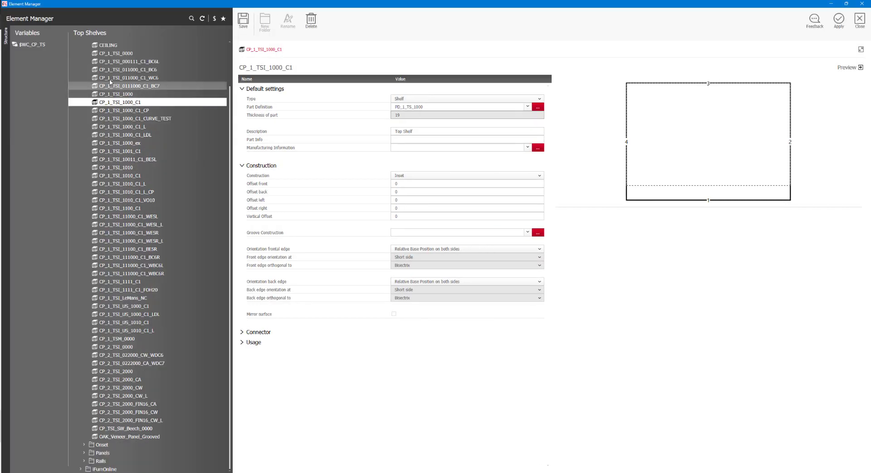
click(84, 445)
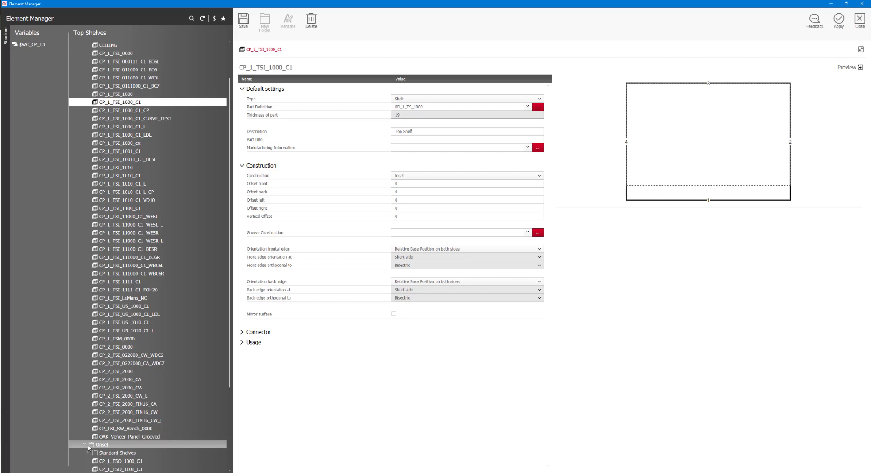
scroll(88, 448, down, 5)
click(133, 445)
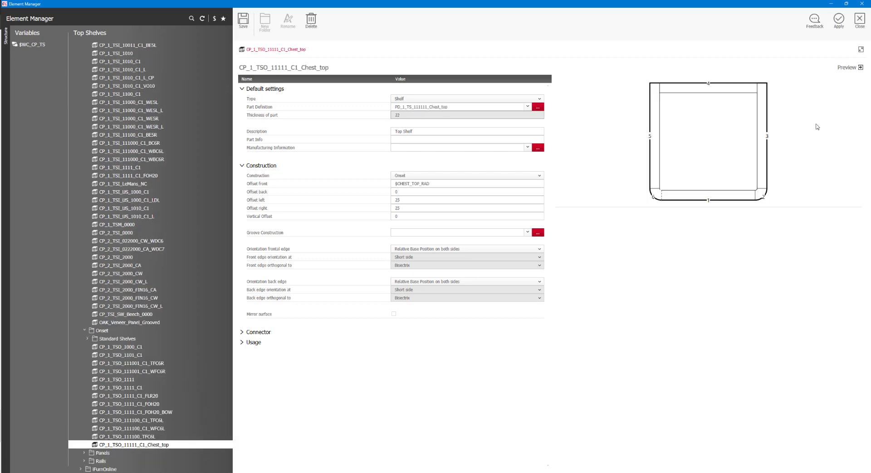
click(838, 20)
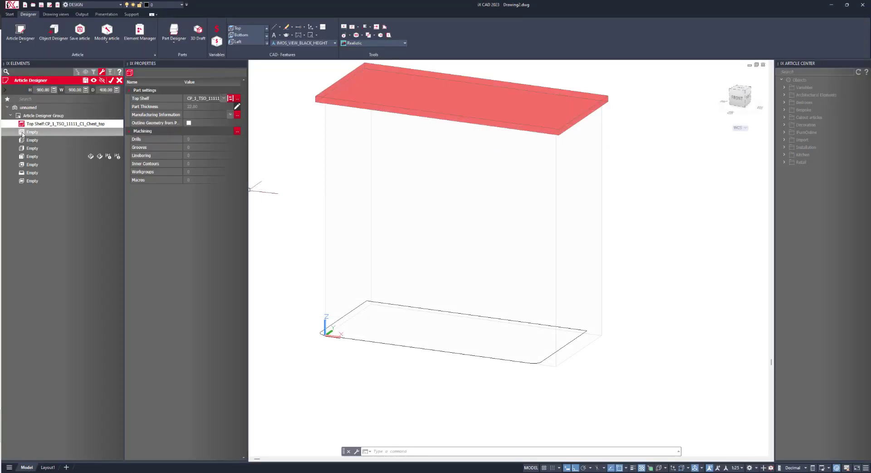
Step: Add the default bottom shelf and the left and right side panels to the article
click(23, 133)
click(22, 141)
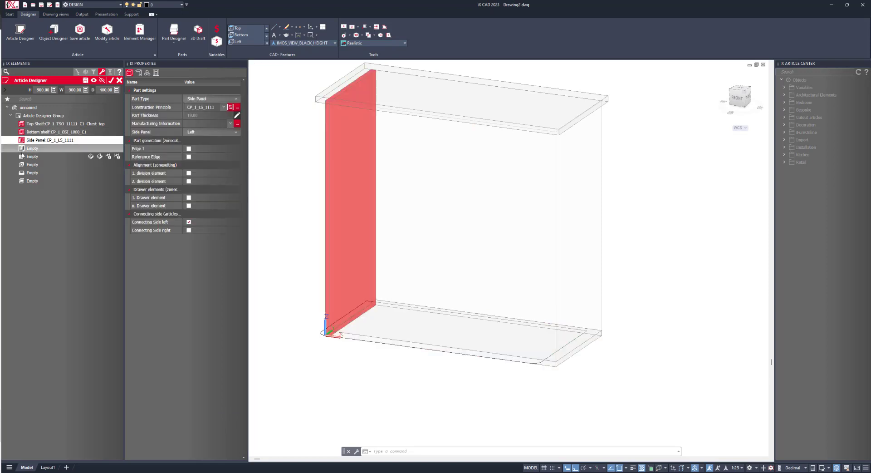
click(22, 148)
Step: Add a back to the article and set its construction principle to CP_2_BPI_0000_C1_BI
click(21, 164)
click(224, 107)
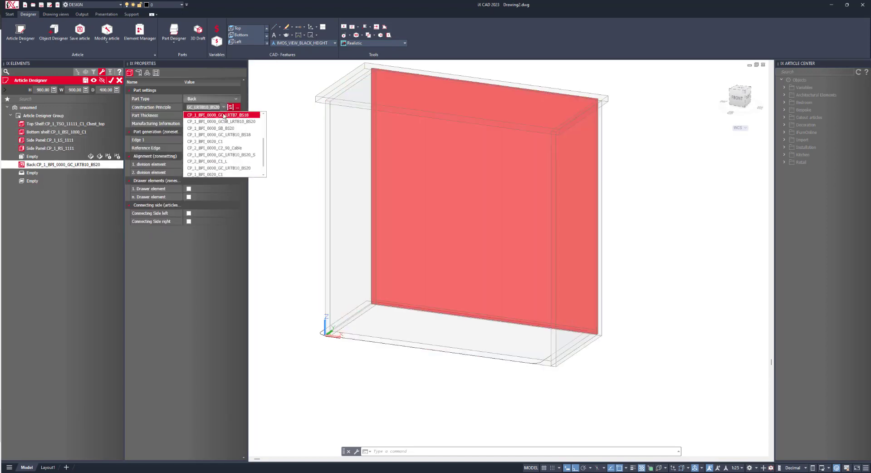
click(218, 132)
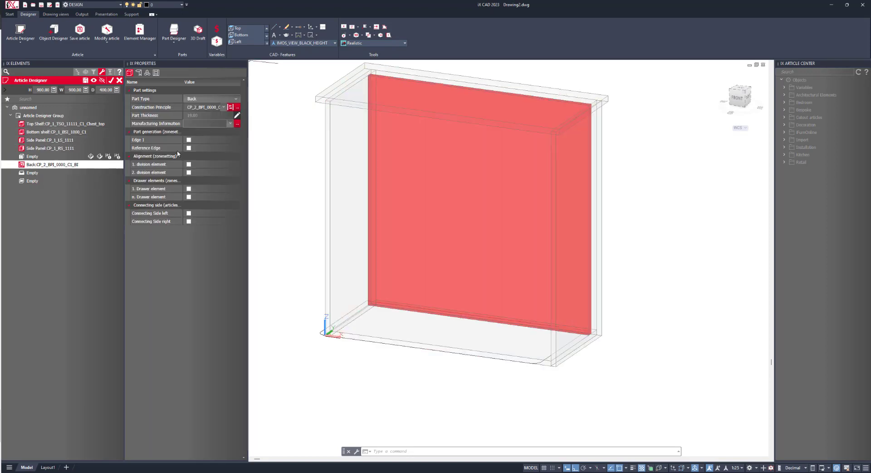
Step: Divide the article's interior horizontally with a fixed shelf at a linear division of 2:1
click(22, 181)
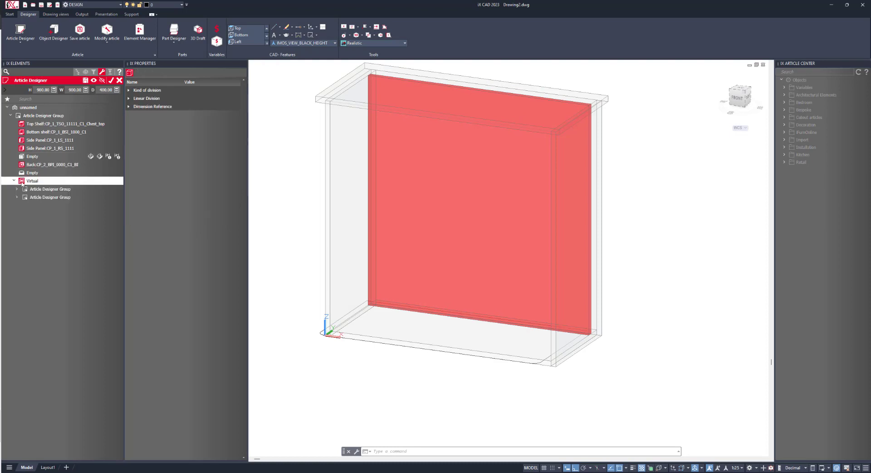
click(204, 112)
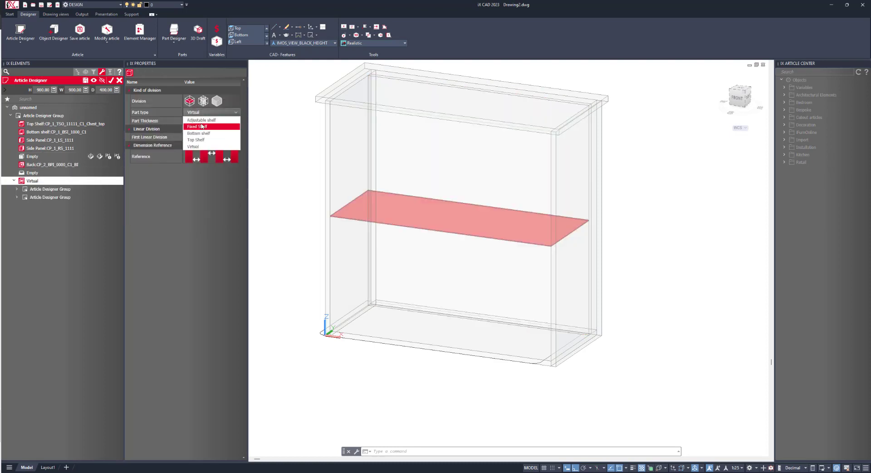
click(201, 129)
click(199, 161)
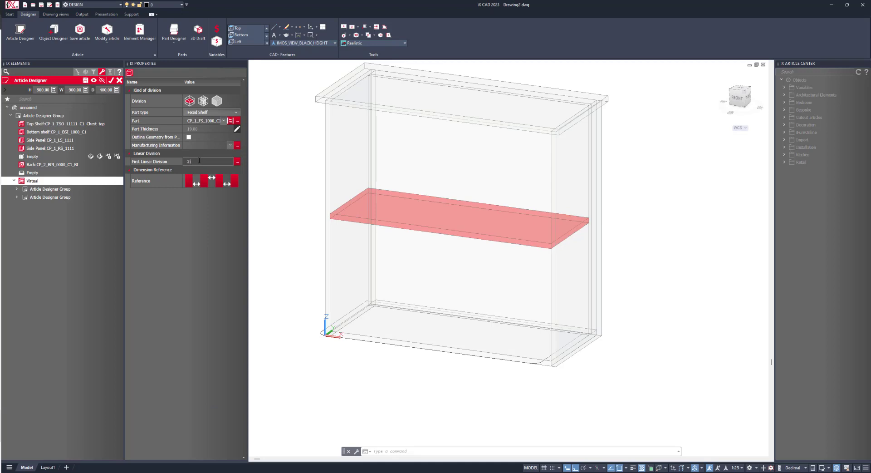
key(Return)
click(17, 190)
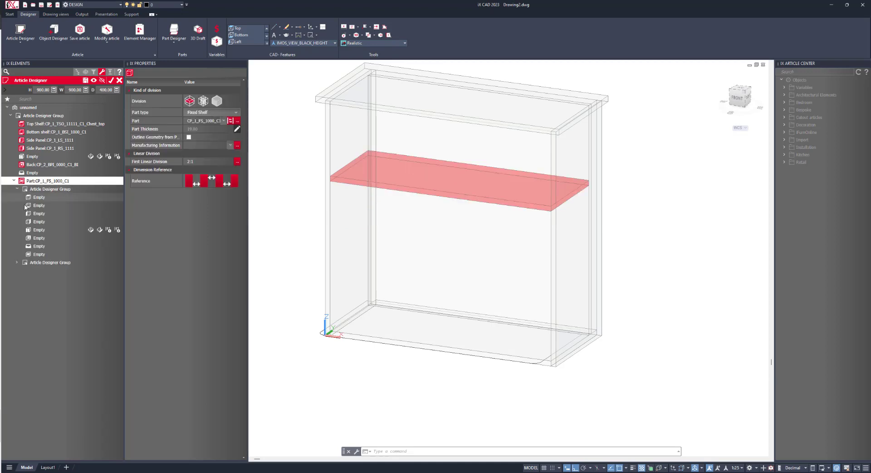
Step: Divide the zone above the fixed shelf vertically with a partition at a linear division of 1:1
click(39, 255)
click(202, 101)
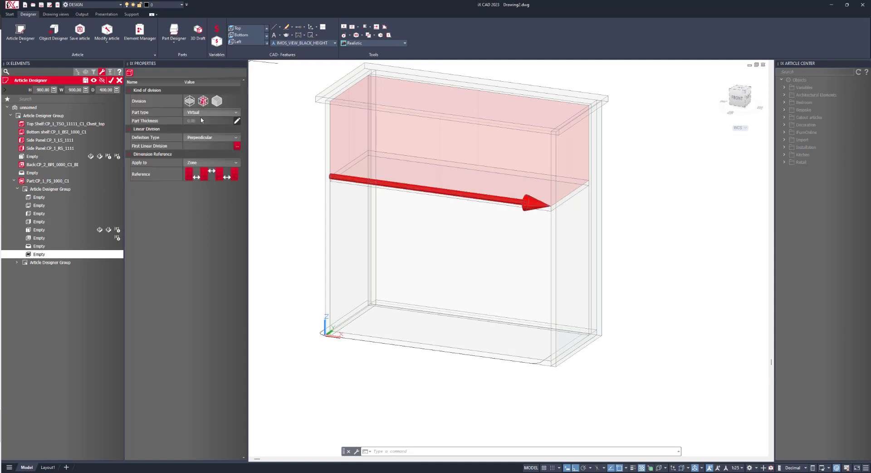
click(203, 112)
click(199, 134)
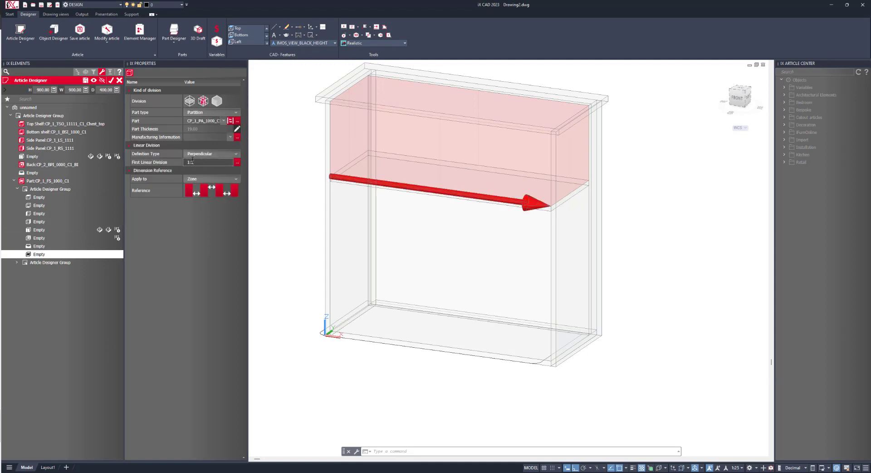
key(Return)
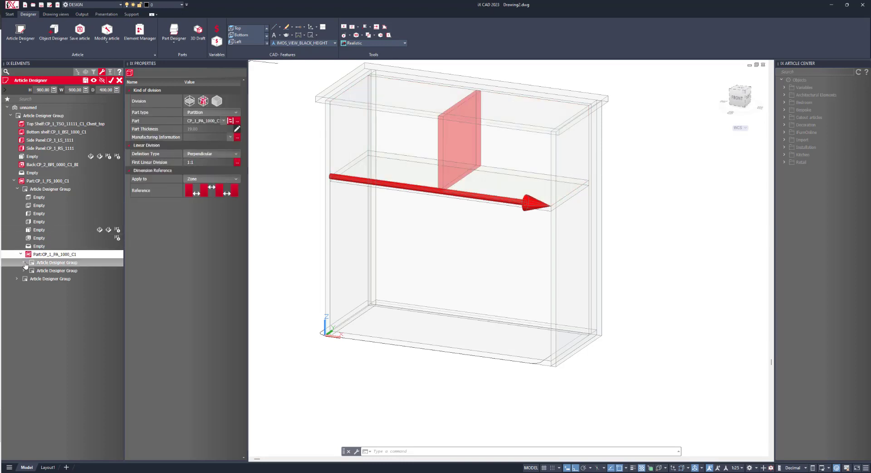
Step: Add a drawer to the upper right compartment and set its component to $Type_Drawer_1
click(24, 263)
click(40, 319)
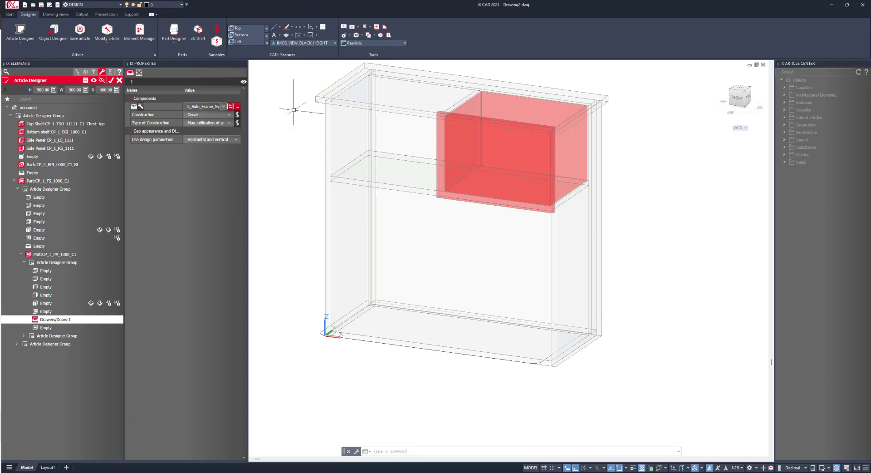
click(223, 106)
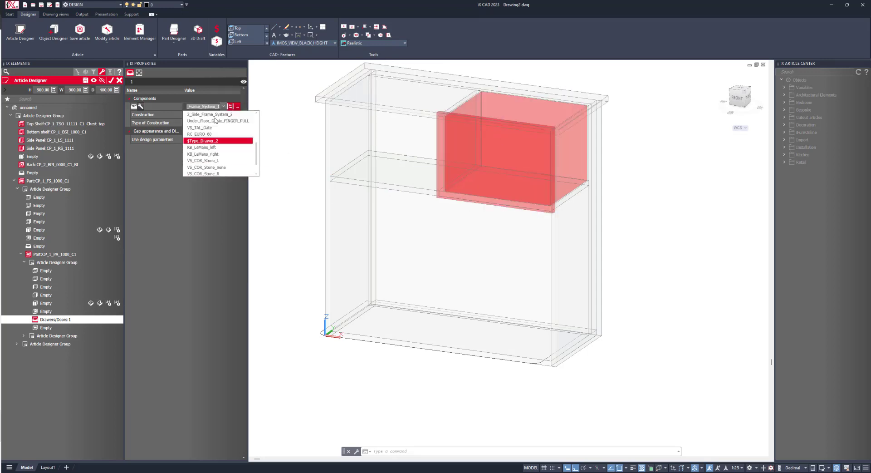
click(215, 121)
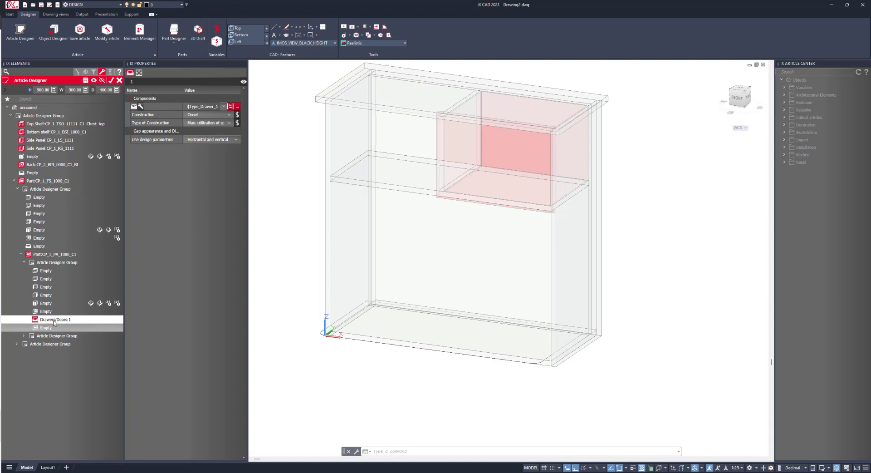
Step: Paste the copied drawer into the upper left compartment beside the partition
click(23, 336)
right_click(44, 394)
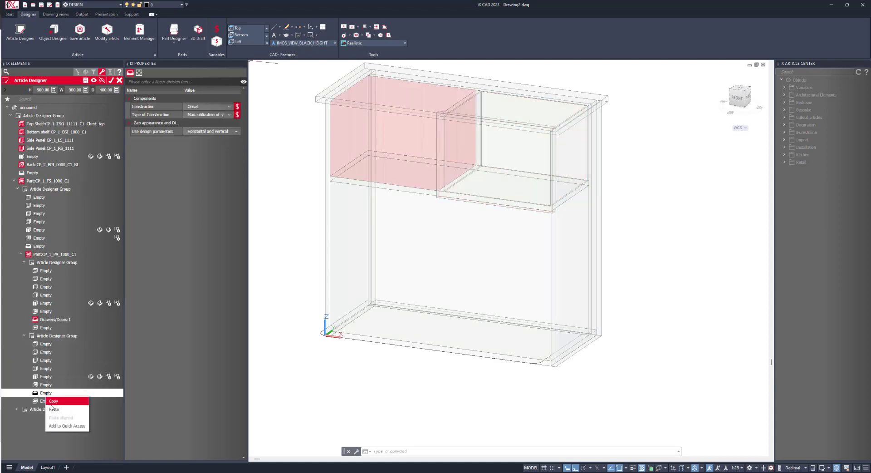
click(51, 410)
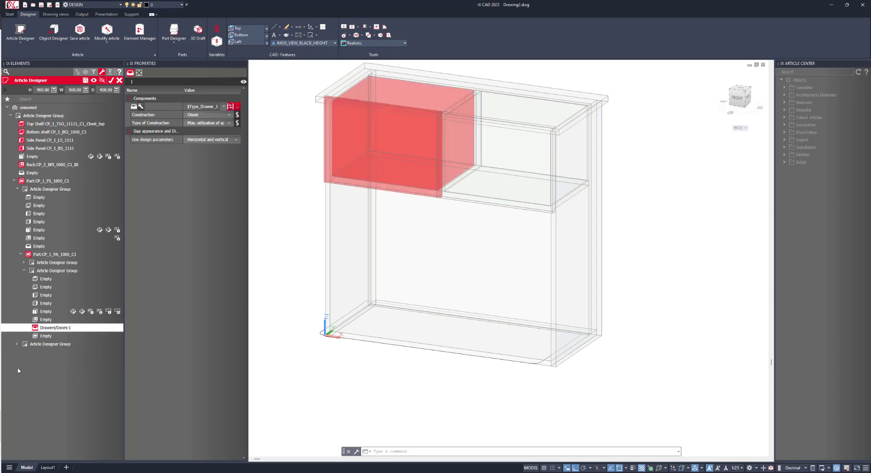
Step: Paste the drawer into the zone below the fixed shelf and split it into two equal drawers with a 1:1 division
click(17, 344)
click(27, 401)
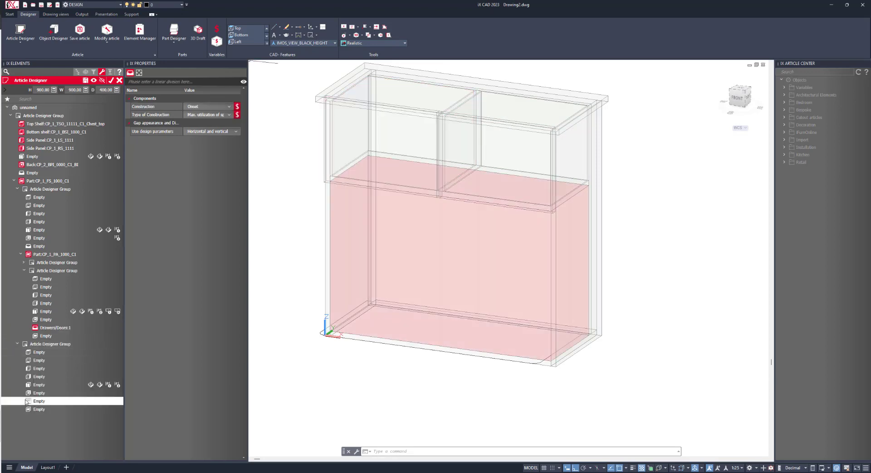
right_click(26, 401)
click(45, 414)
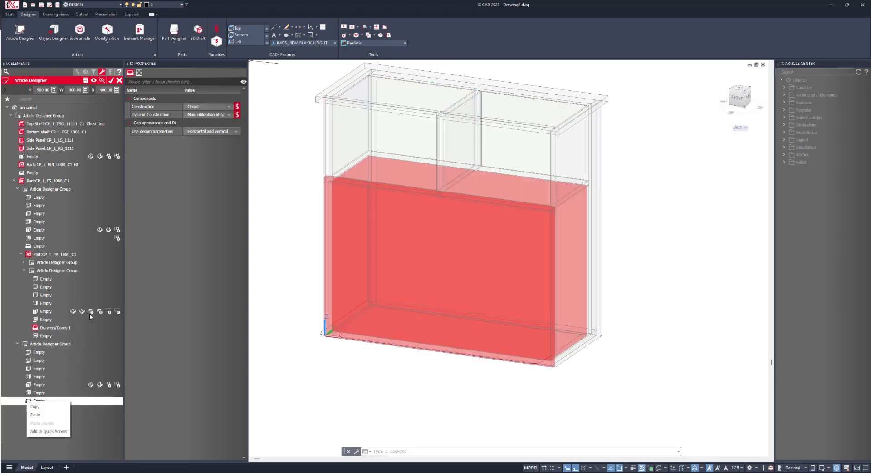
click(171, 83)
text(1:1)
key(Return)
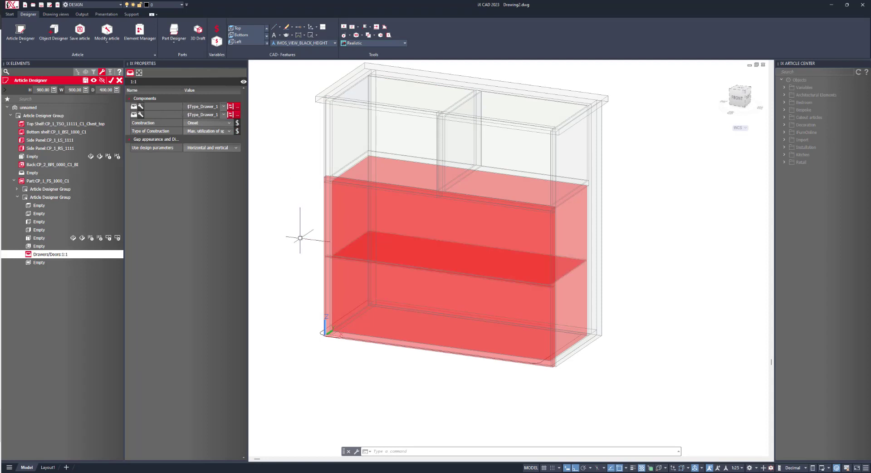
Step: Turn on the base construction for the whole article and assign it the base principle BA_1_F_S150_SKI
click(28, 107)
click(139, 73)
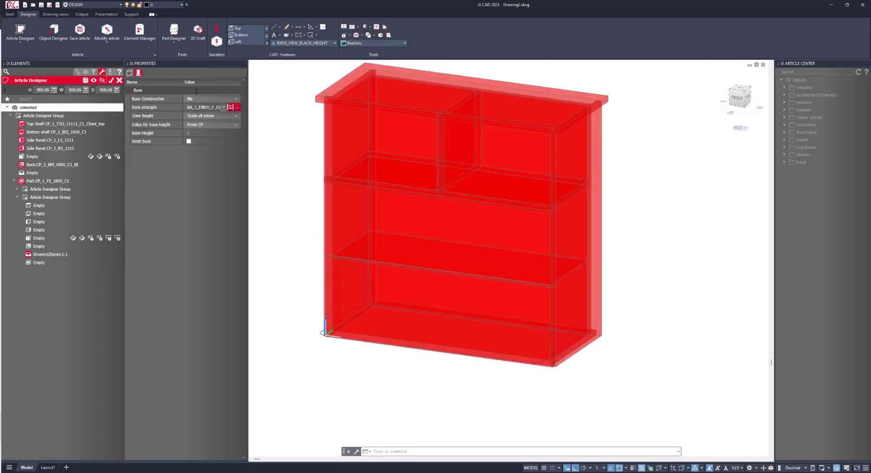
click(221, 99)
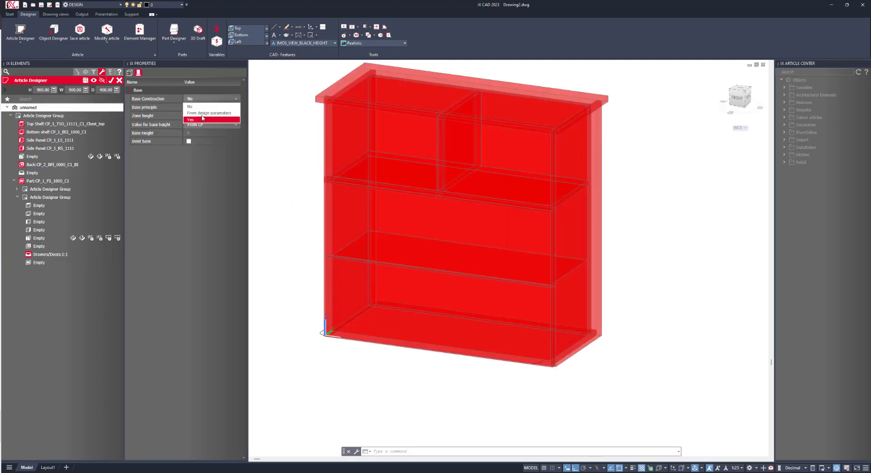
click(222, 115)
click(222, 107)
scroll(212, 126, up, 8)
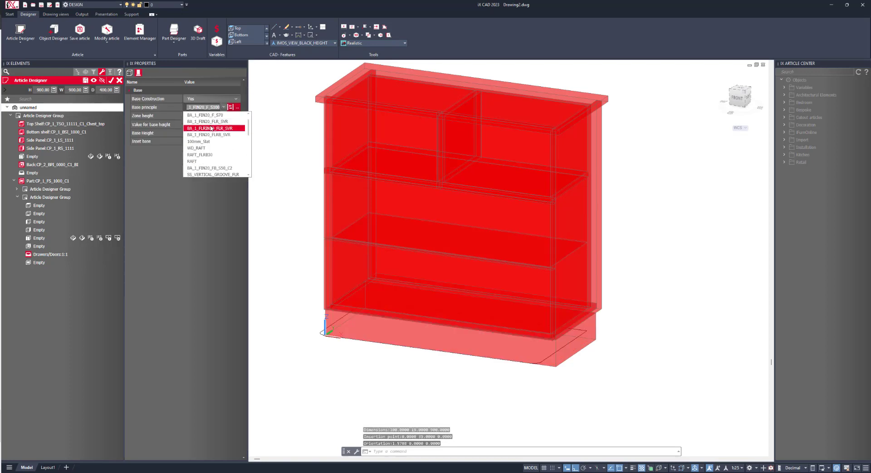
click(213, 122)
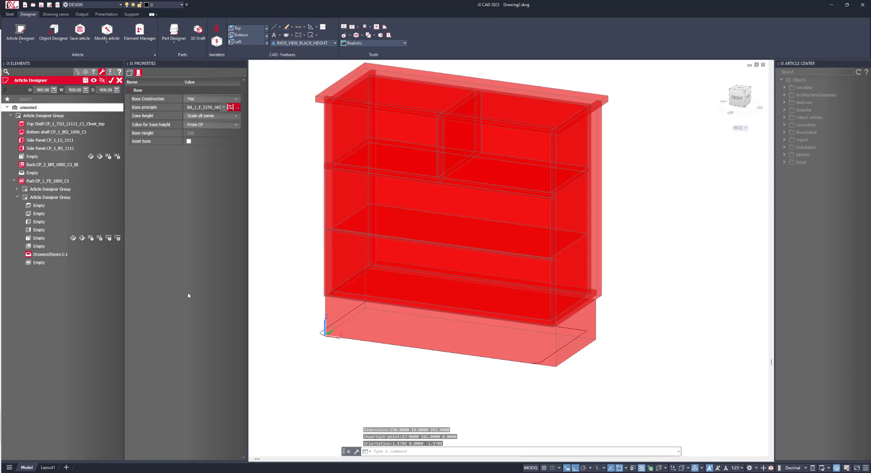
Step: Enable the outline geometry option for the chest's top shelf and generate the article with the front direction
click(112, 126)
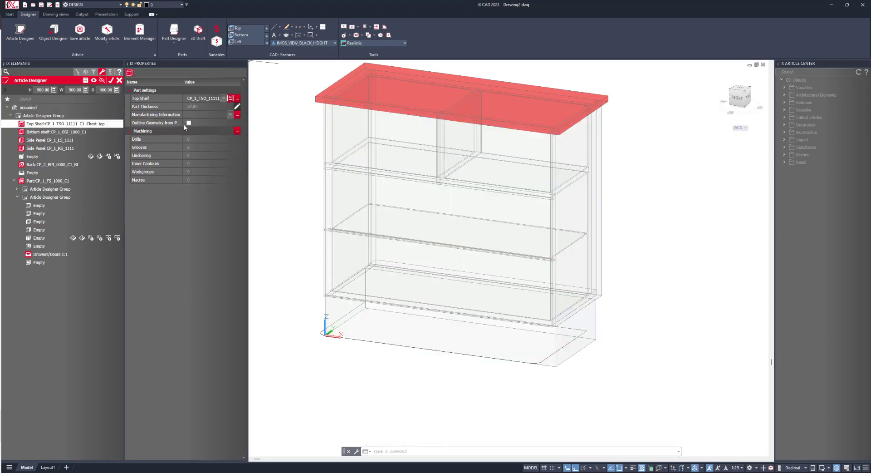
click(189, 123)
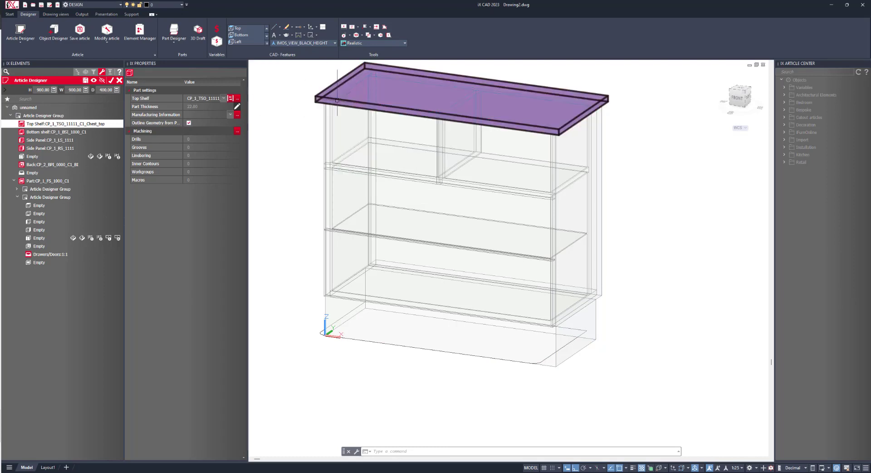
click(111, 80)
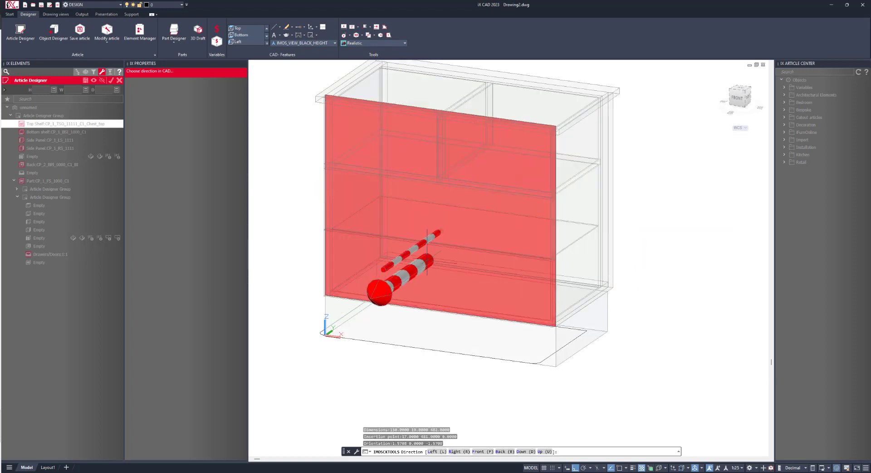
click(421, 247)
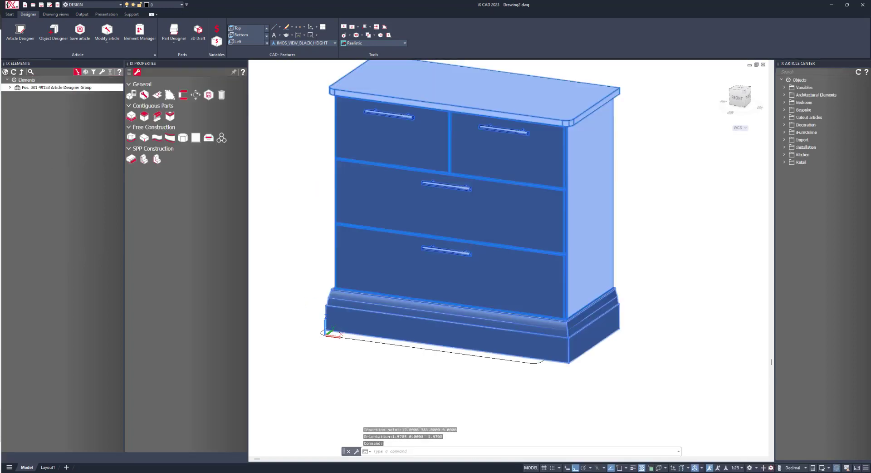
Step: Open the article-related variables of the finished chest
mouse_move(412, 217)
shift+middle_down()
mouse_move(349, 230)
mouse_move(304, 194)
mouse_move(405, 222)
shift+middle_up()
click(45, 89)
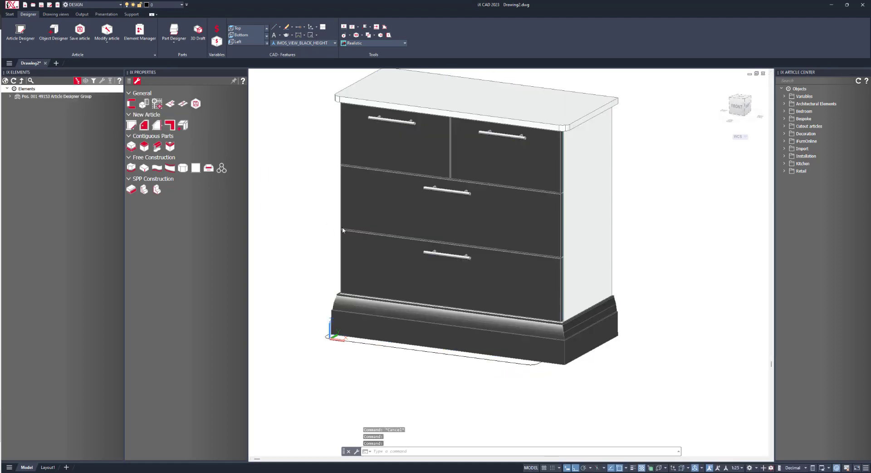
middle_drag(339, 238, 405, 318)
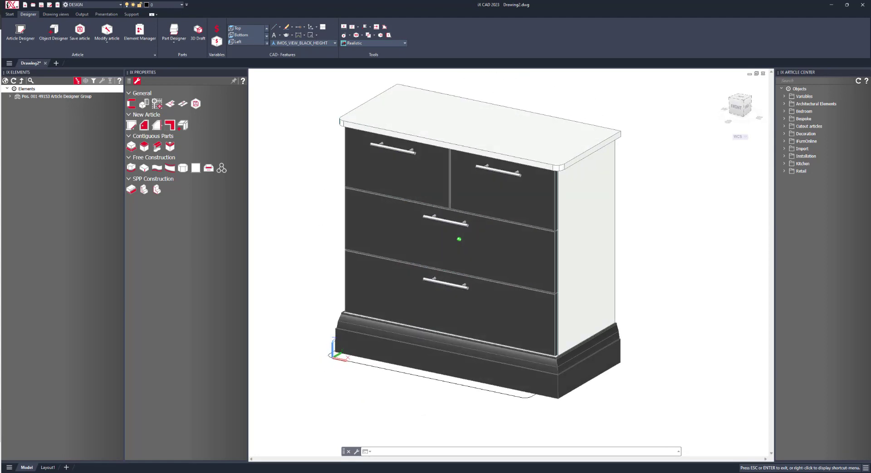
scroll(438, 256, up, 2)
right_click(268, 224)
click(299, 286)
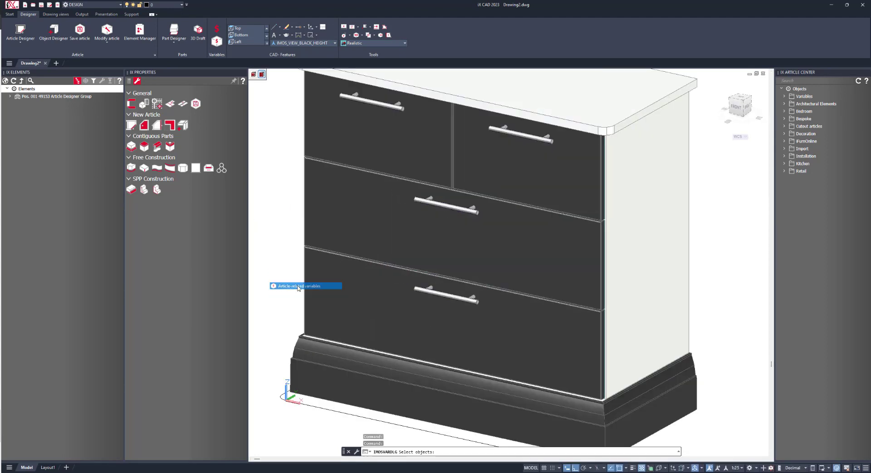
click(355, 275)
key(Return)
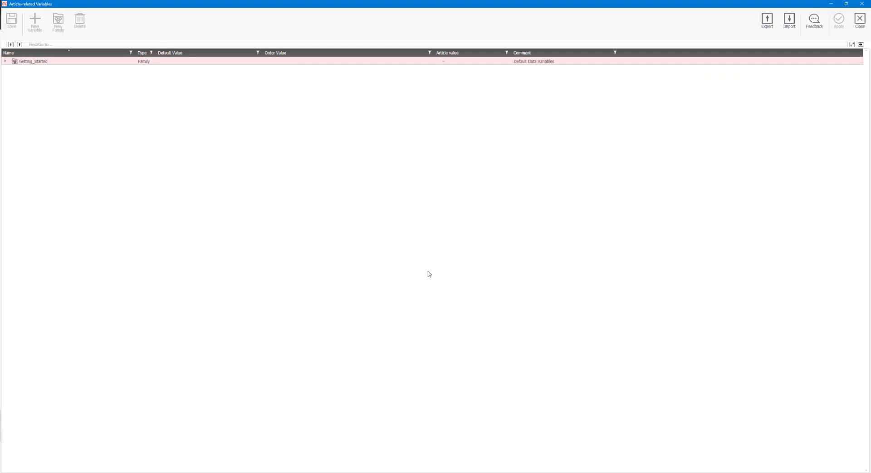
Step: In the Material_Base_1 family, set the article values of SURF_BA_1_BOT to $SURF_1_BOT and SURF_BA_1_TOP to $SURF_1_TOP
double_click(22, 62)
double_click(23, 71)
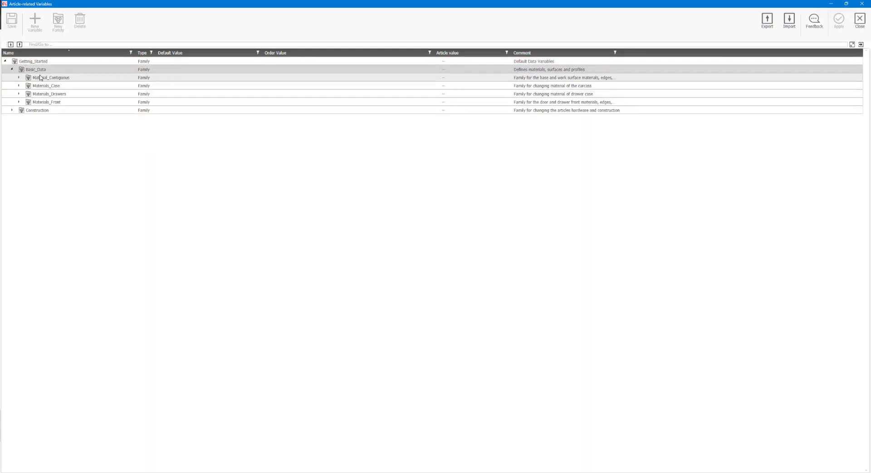
double_click(40, 78)
double_click(43, 86)
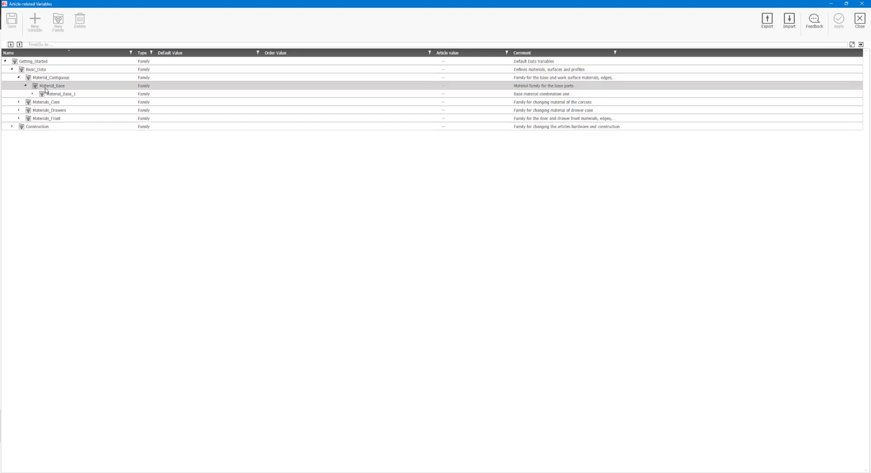
click(50, 94)
double_click(50, 95)
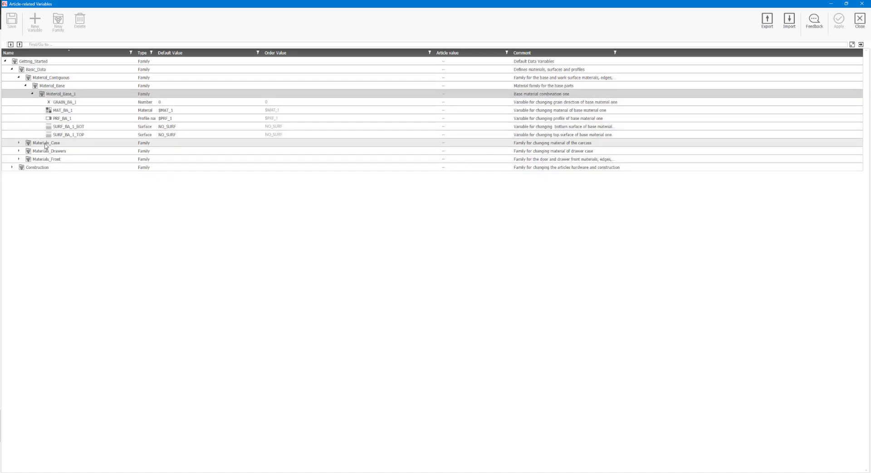
click(464, 127)
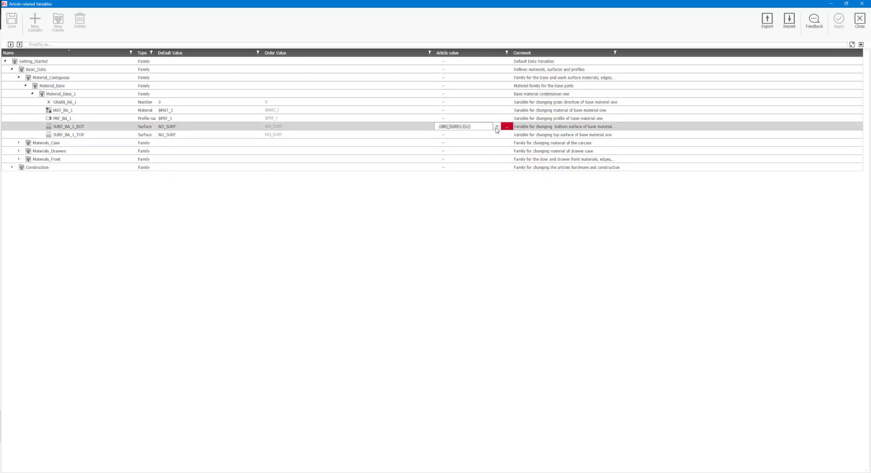
click(497, 128)
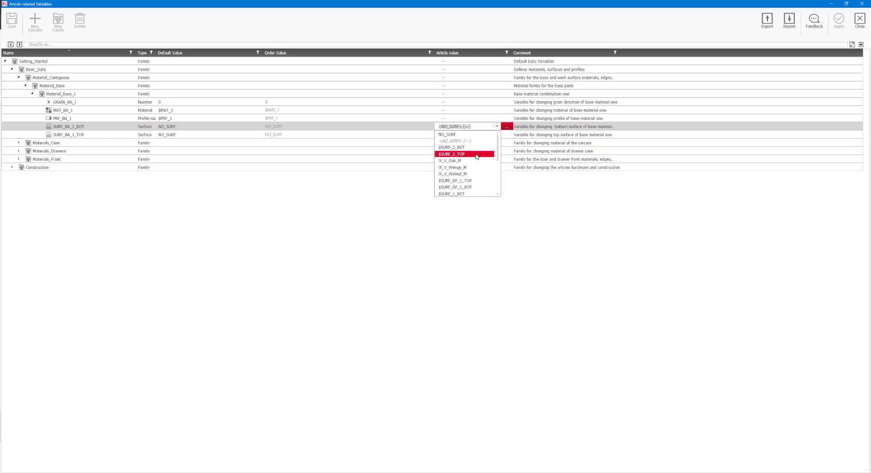
click(478, 194)
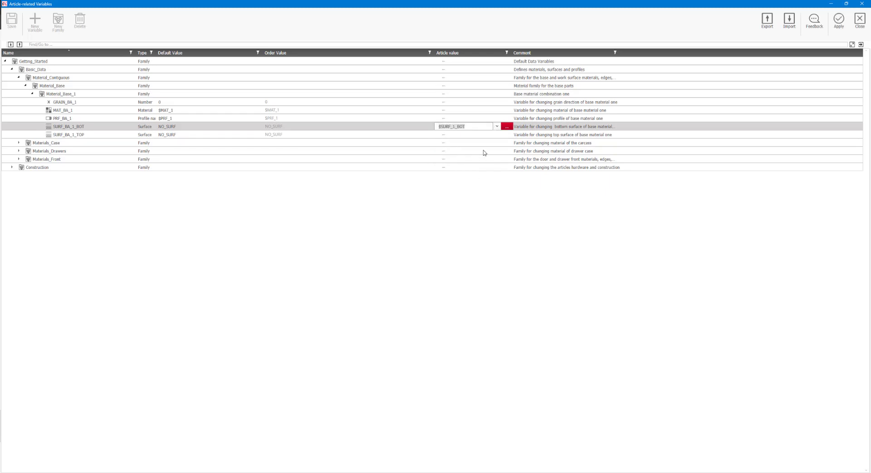
click(483, 135)
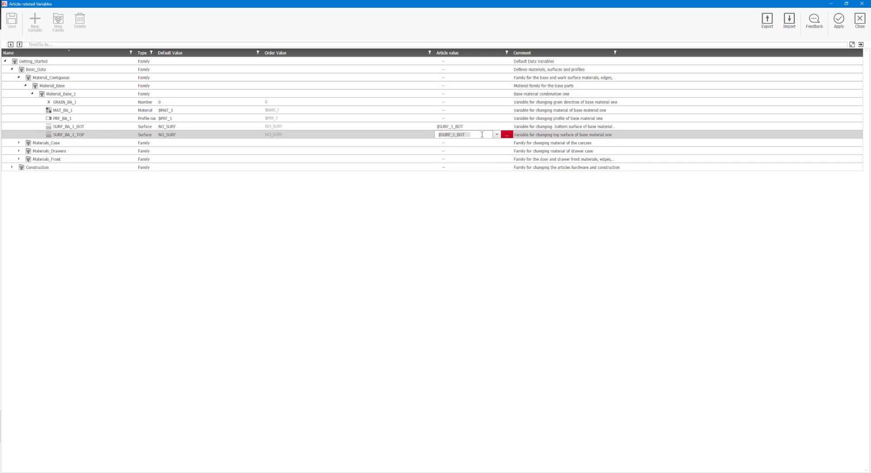
click(452, 142)
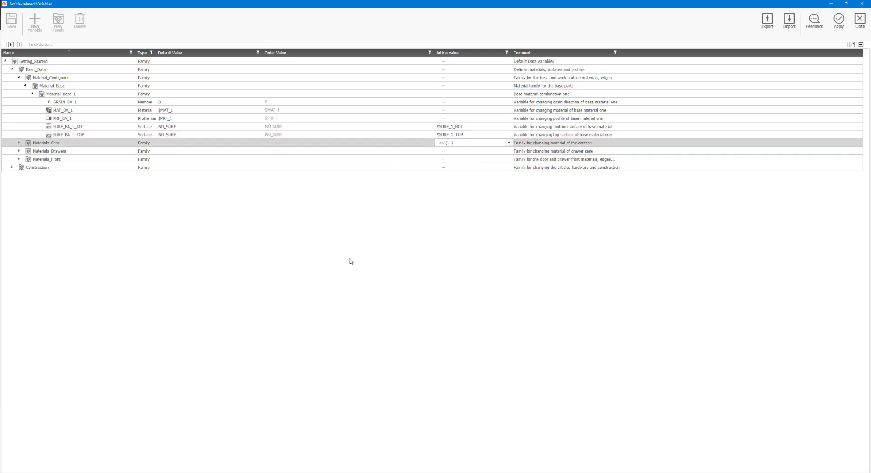
Step: In the Material_Case_1 family, set the article values of MAT_1 to iX_MDF18_Raw and PRF_1 to iX_V_Oak_05mm_M
double_click(47, 143)
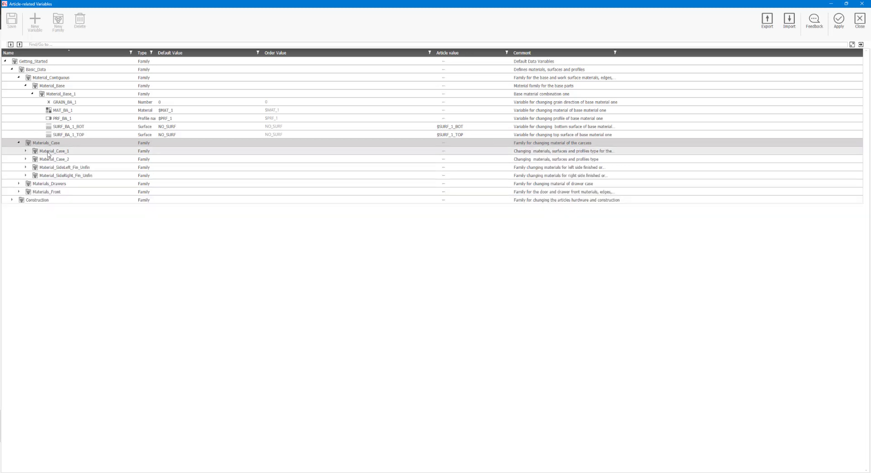
double_click(111, 152)
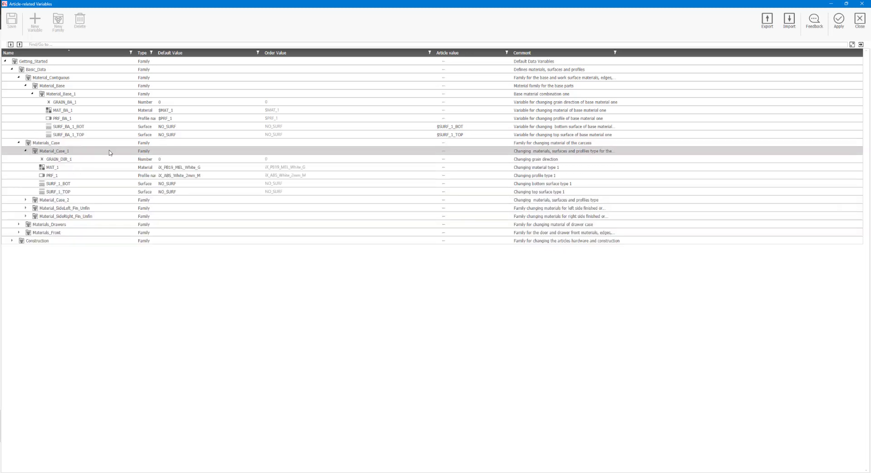
click(459, 160)
click(469, 166)
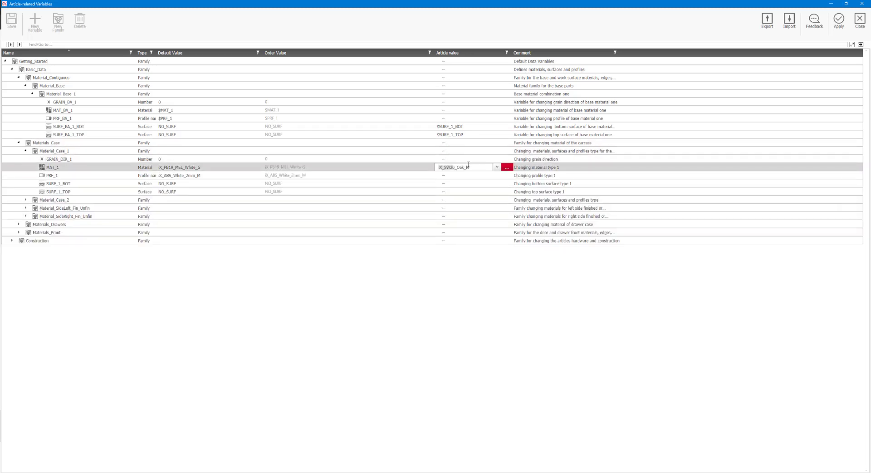
click(496, 167)
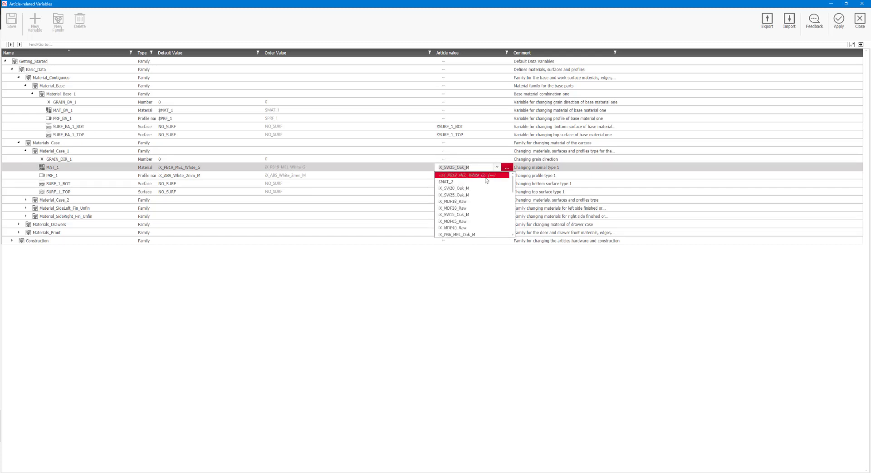
click(477, 201)
click(477, 178)
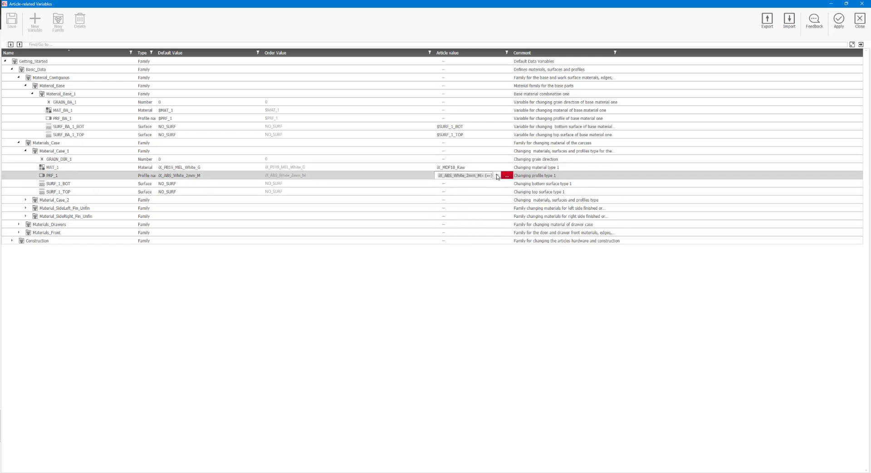
click(497, 175)
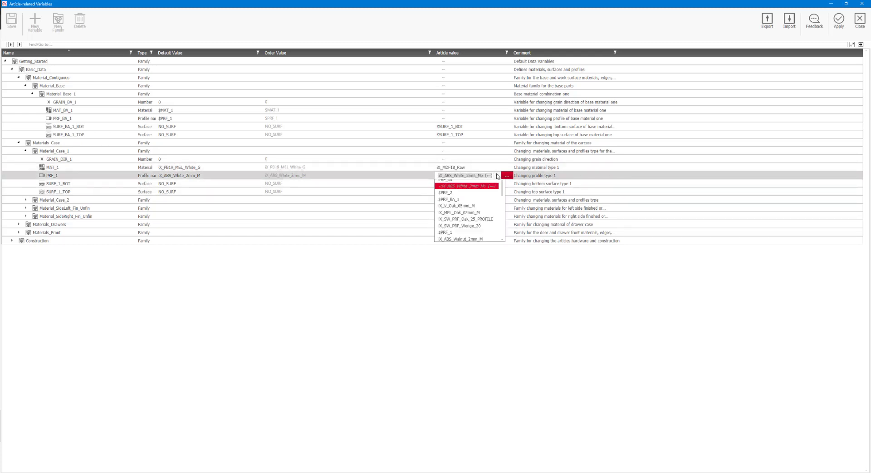
click(467, 209)
Step: Set the article values of SURF_1_BOT and SURF_1_TOP to iX_V_Oak_M
click(477, 184)
click(497, 184)
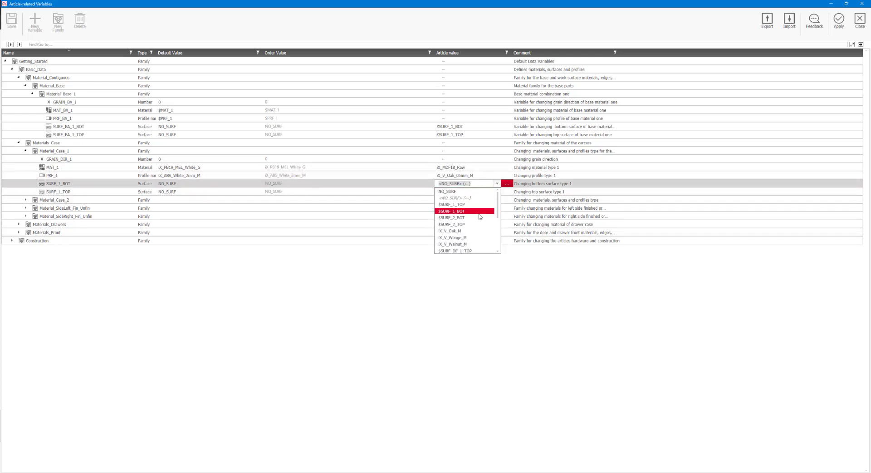
click(474, 231)
click(483, 192)
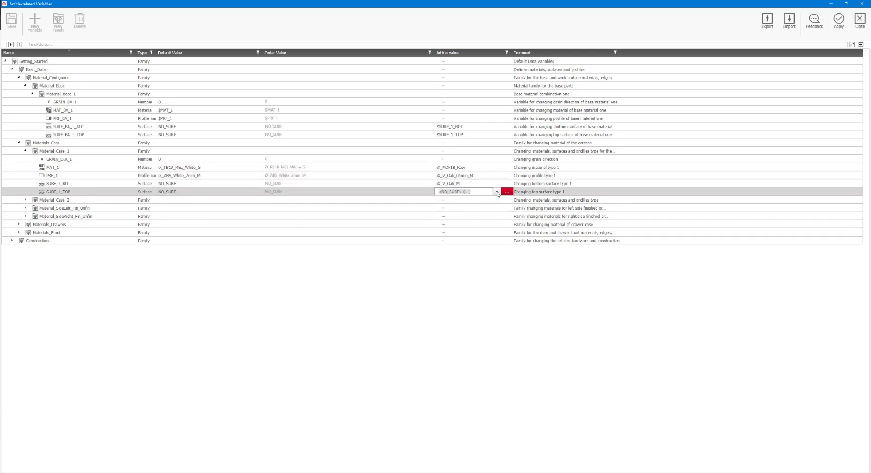
click(497, 192)
click(473, 213)
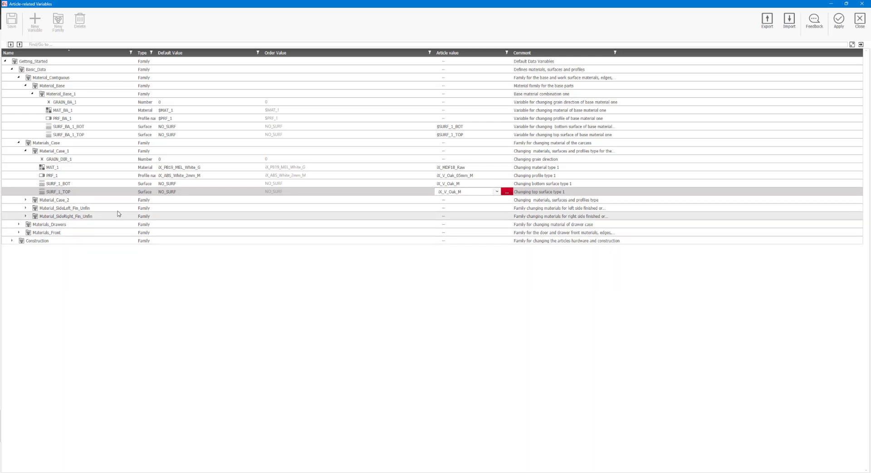
Step: In the Material_Case_2 family, set the article values of MAT_2 to iX_MDF28_Raw and PRF_2 to iX_SW_PRF_Oak_25_PROFILE
double_click(168, 201)
click(484, 215)
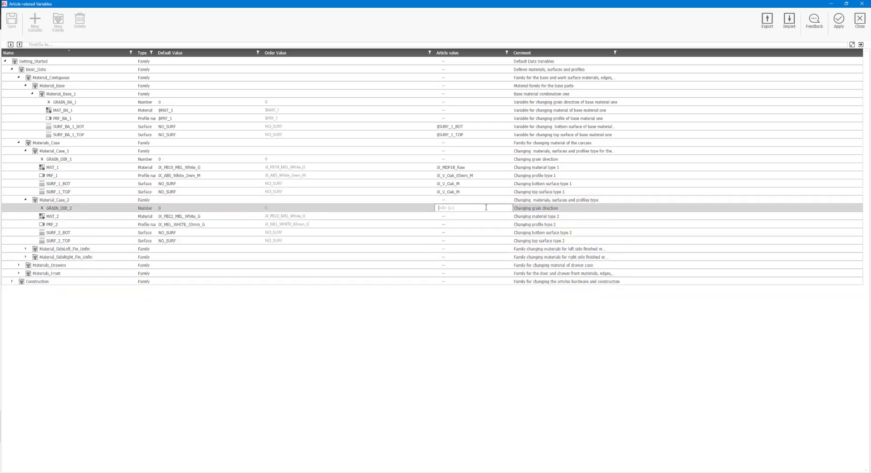
click(498, 217)
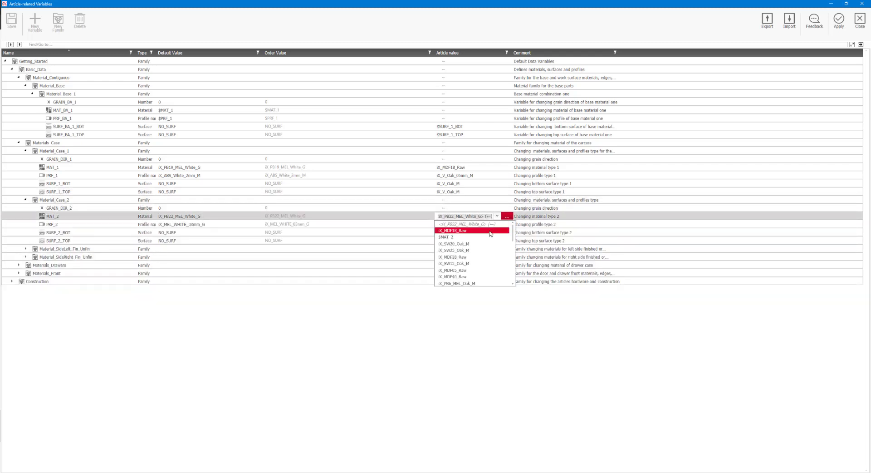
click(474, 254)
click(467, 224)
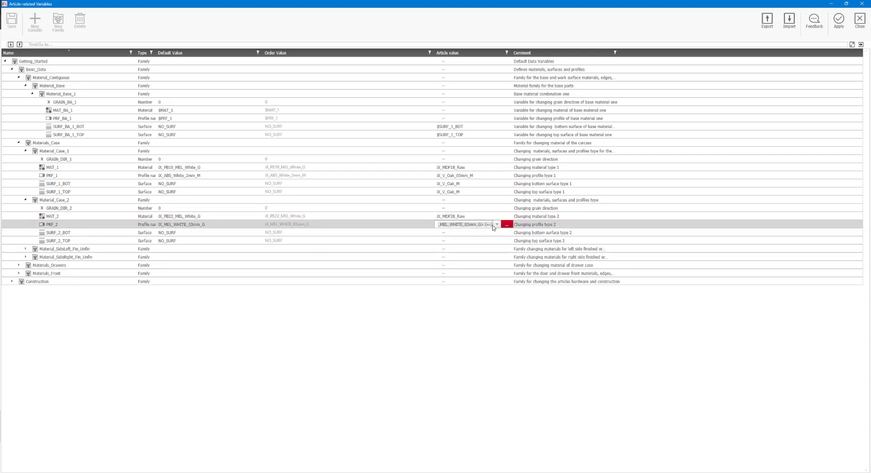
click(497, 225)
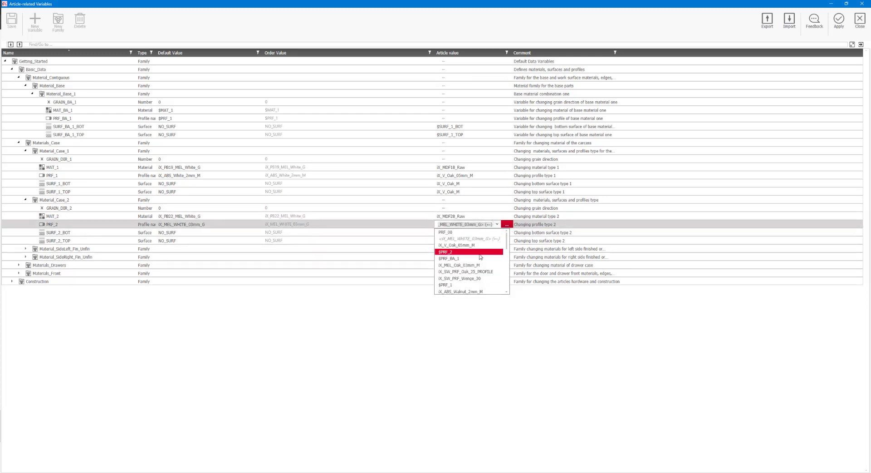
click(474, 271)
Step: Set the article values of SURF_2_BOT and SURF_2_TOP to iX_V_Oak_M
click(481, 232)
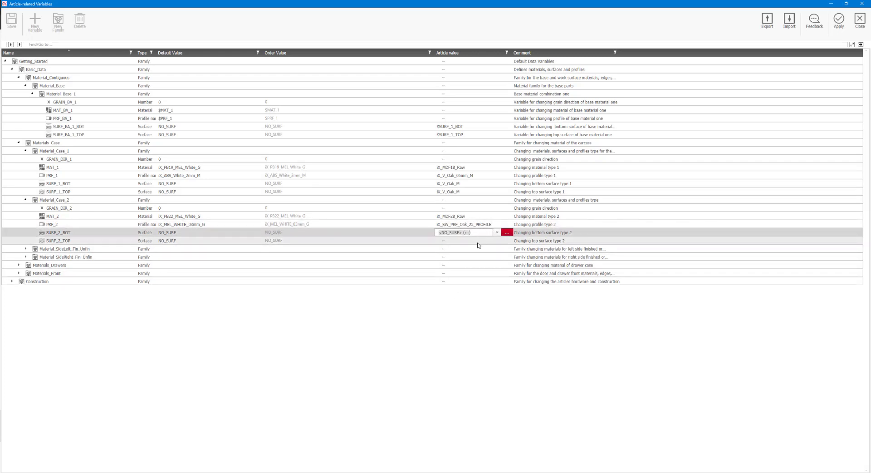
click(481, 241)
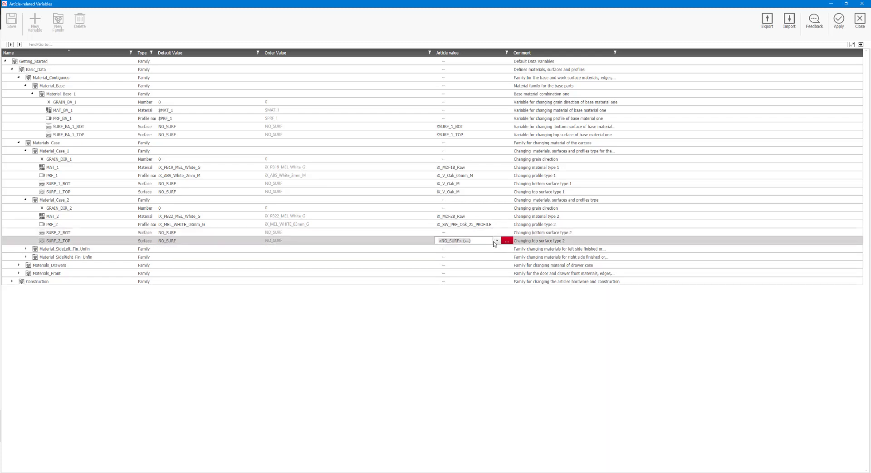
click(497, 240)
click(481, 232)
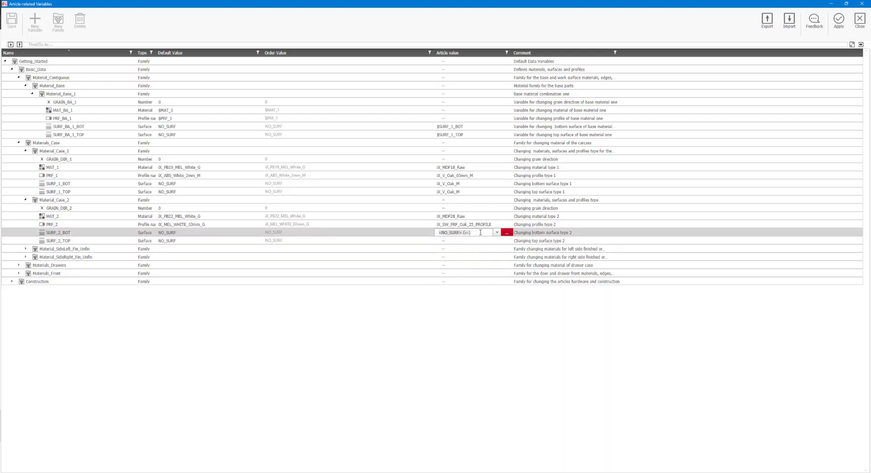
click(497, 232)
click(458, 245)
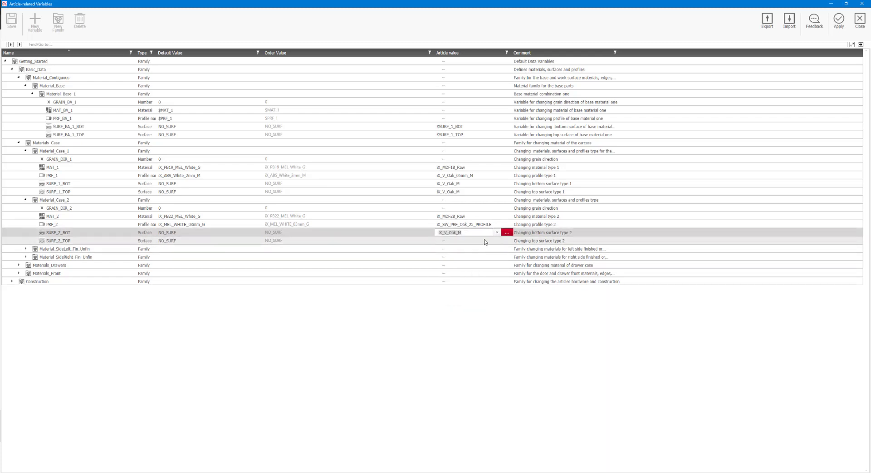
click(486, 241)
click(498, 240)
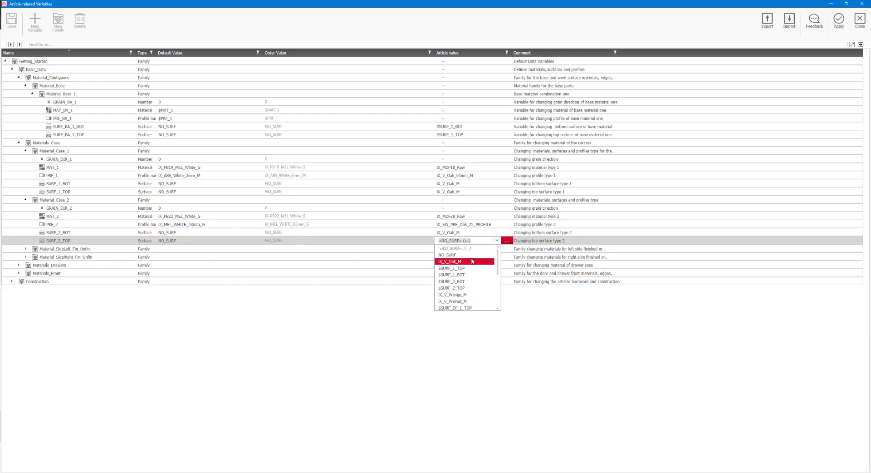
click(454, 286)
Step: Expand the Materials_Drawers, Construction and Front_Control families and review the front types offered for the Drawers family
double_click(65, 267)
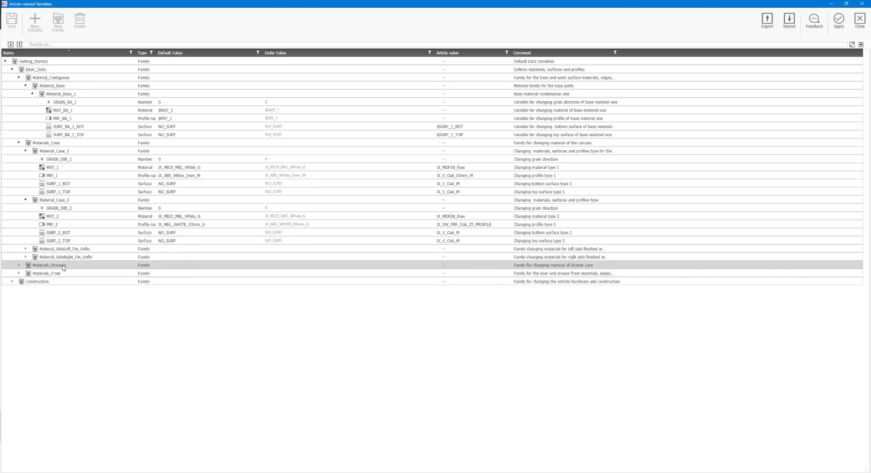
click(77, 274)
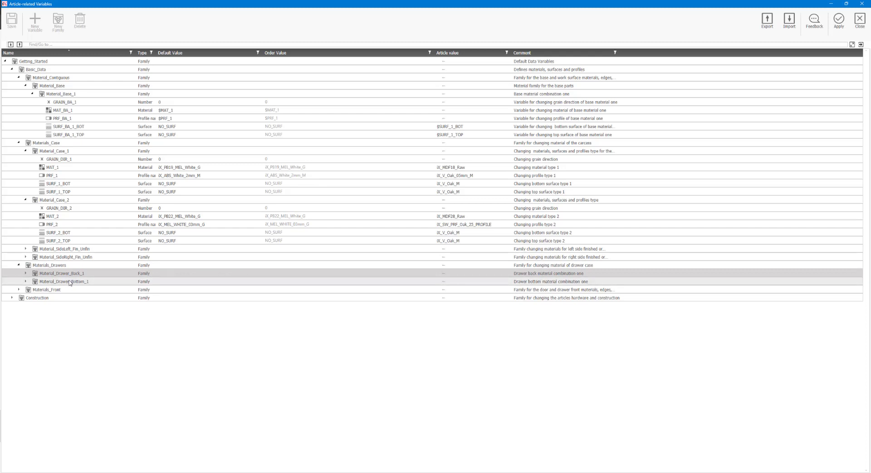
double_click(33, 298)
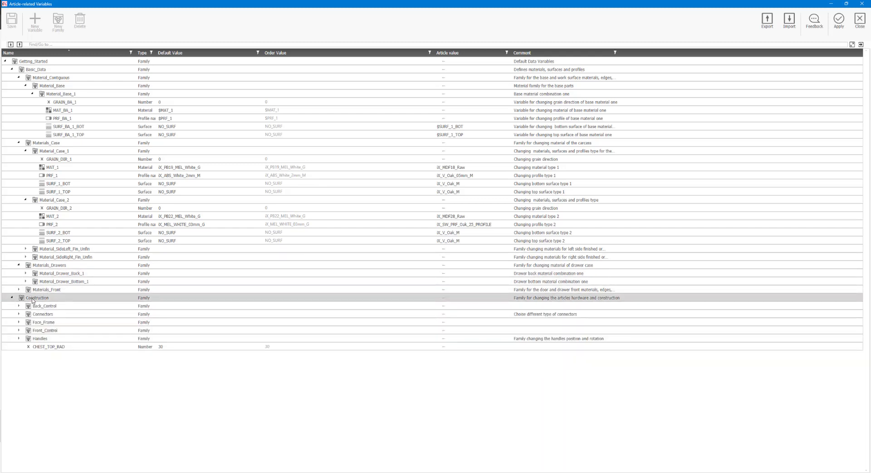
double_click(54, 331)
click(75, 347)
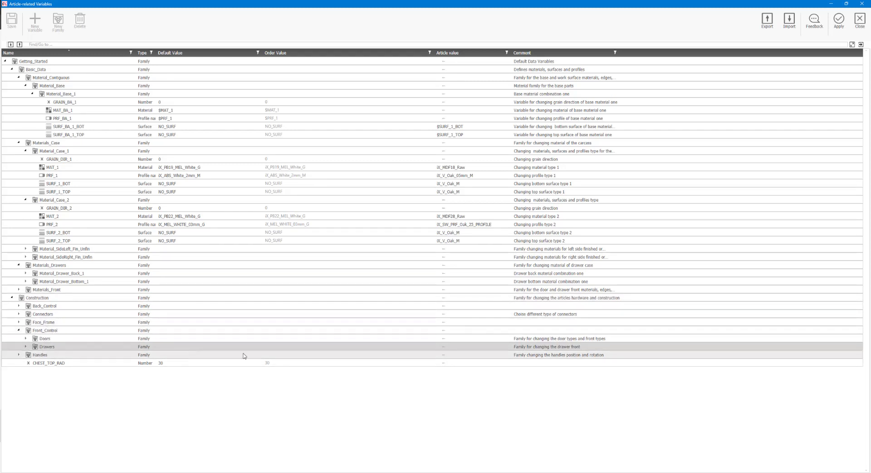
click(462, 348)
click(508, 350)
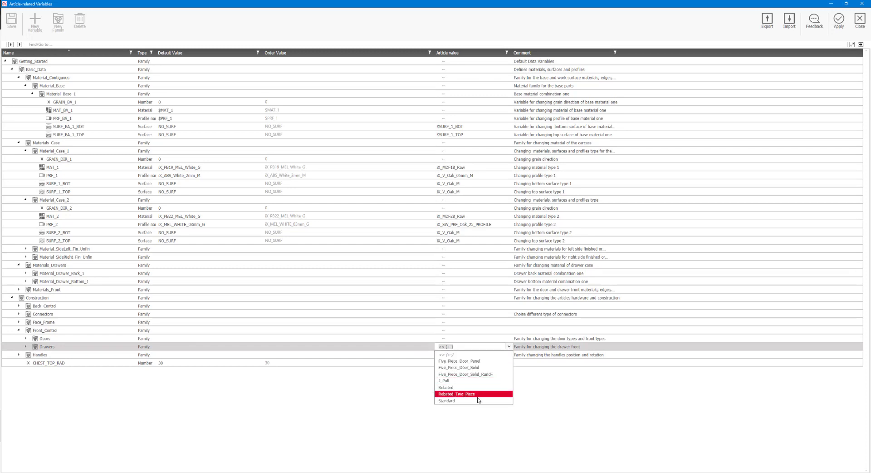
click(361, 401)
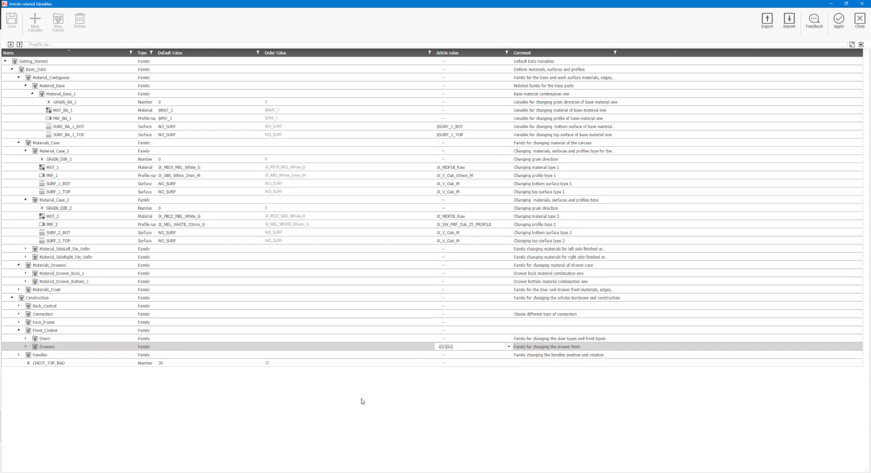
Step: Within the Drawers family, set the article value of Drawer_Construction_1 to Under_Floor_Guide_1
click(66, 340)
double_click(51, 348)
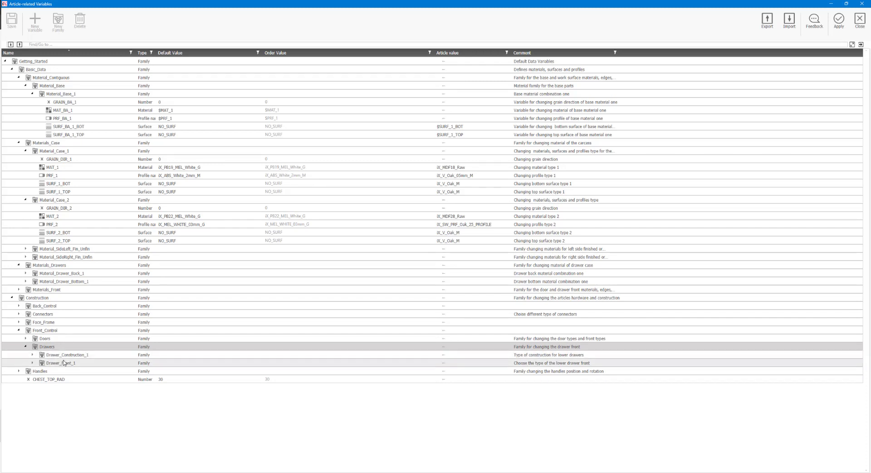
click(224, 355)
click(476, 359)
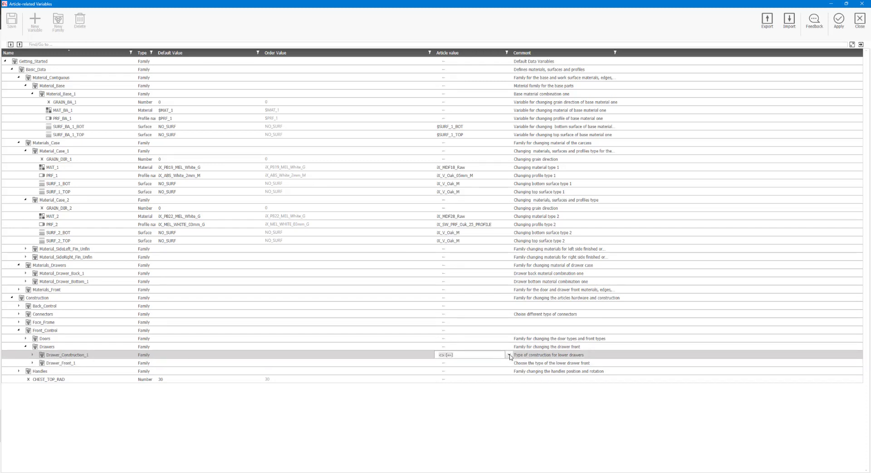
click(511, 357)
click(472, 376)
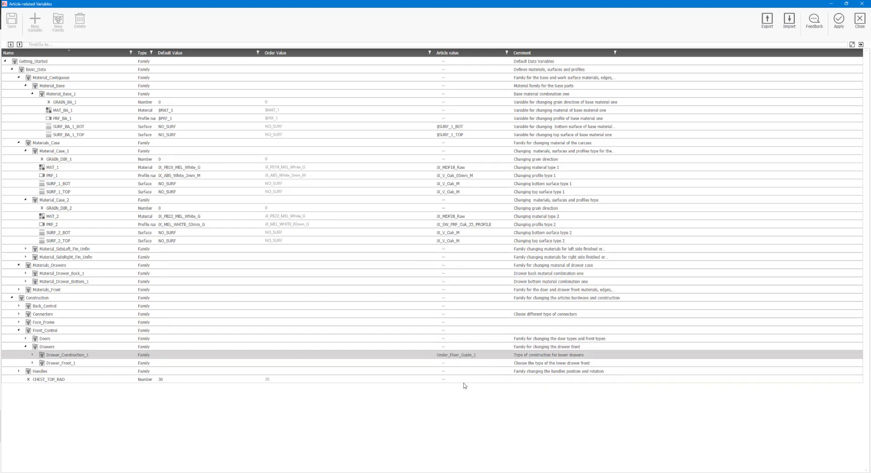
Step: Expand Drawer_Front_1 and set its article value to Five_Piece_Door_Solid
click(463, 362)
click(474, 364)
double_click(73, 364)
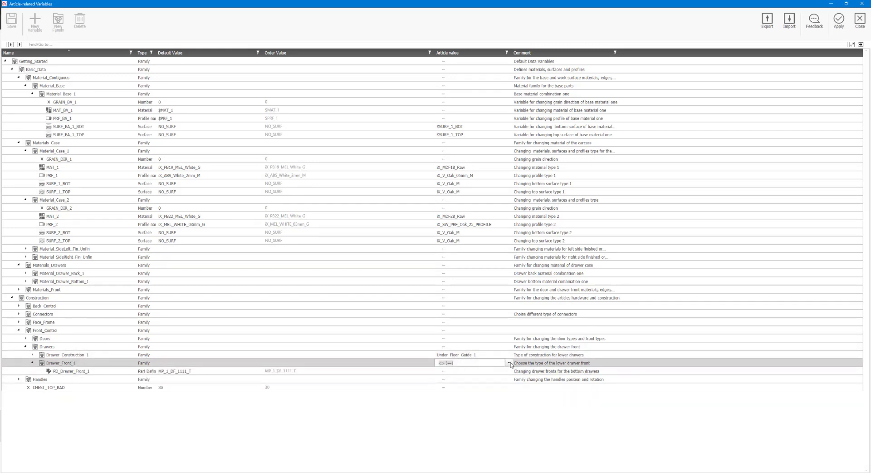
click(510, 363)
click(489, 415)
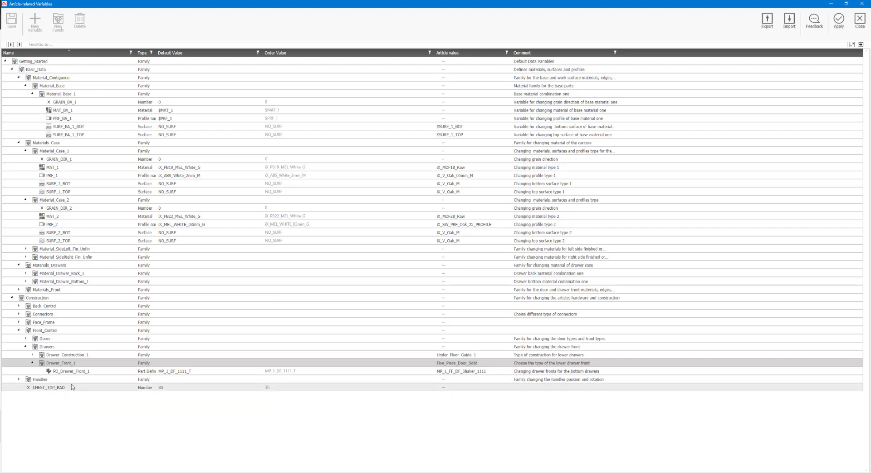
Step: Set the article value of the Handles family to CAD_selection_Handle_Knob
click(122, 380)
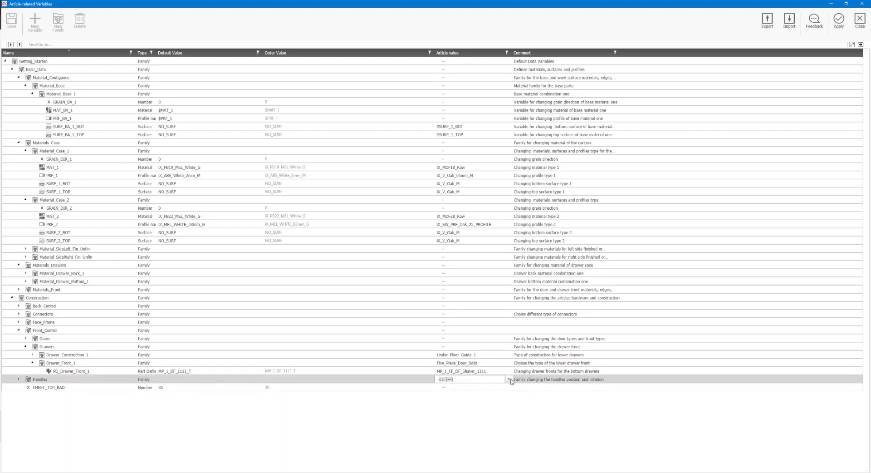
click(510, 380)
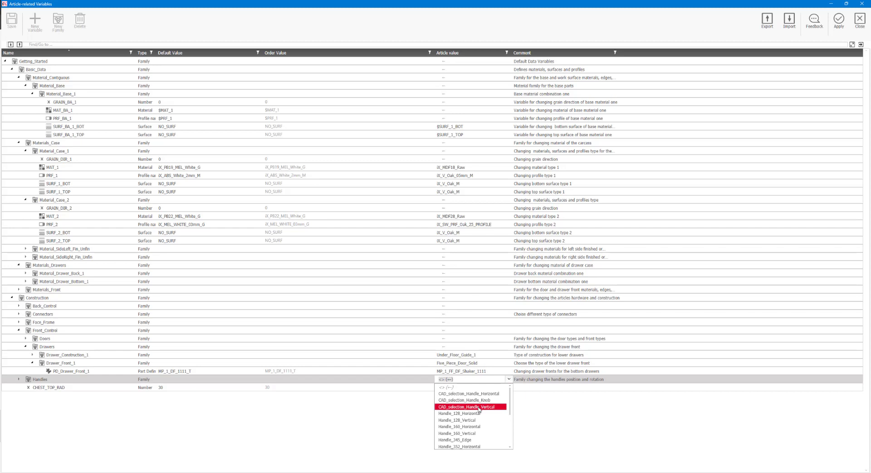
click(476, 401)
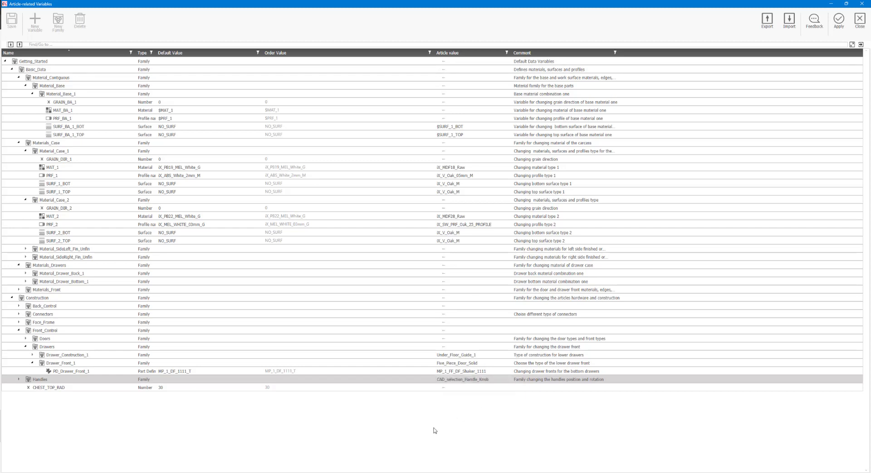
Step: Set the article value of the Handles family to Handle_Knob and that of CHEST_TOP_RAD to 50
click(495, 379)
click(508, 380)
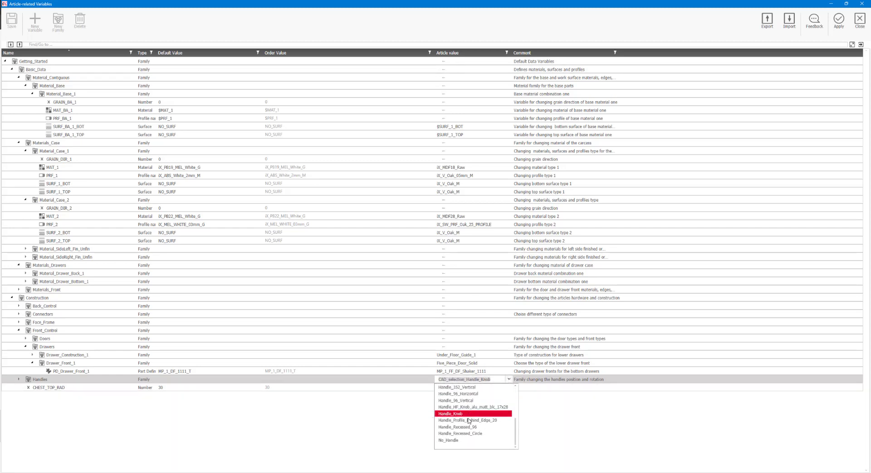
click(465, 414)
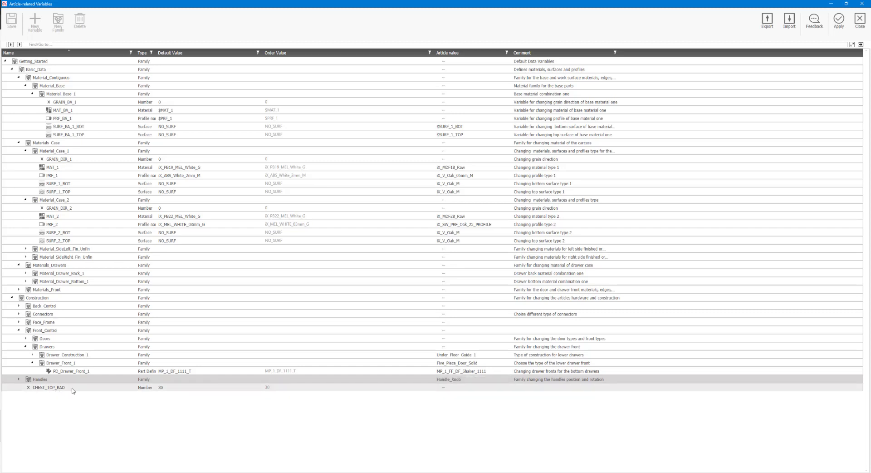
click(440, 388)
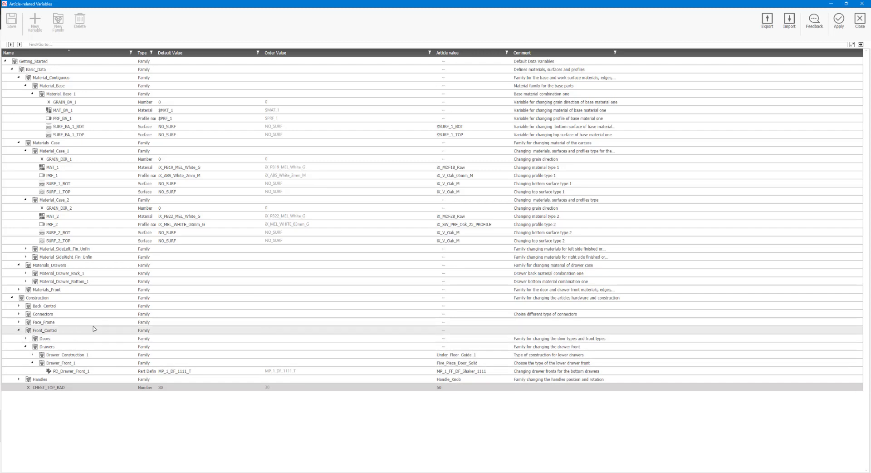
Step: Within Connection_situation under Connectors, set the article values of C1_Bottom, C1_Left, C1_Right and C1_Top to LA_P_System
double_click(87, 314)
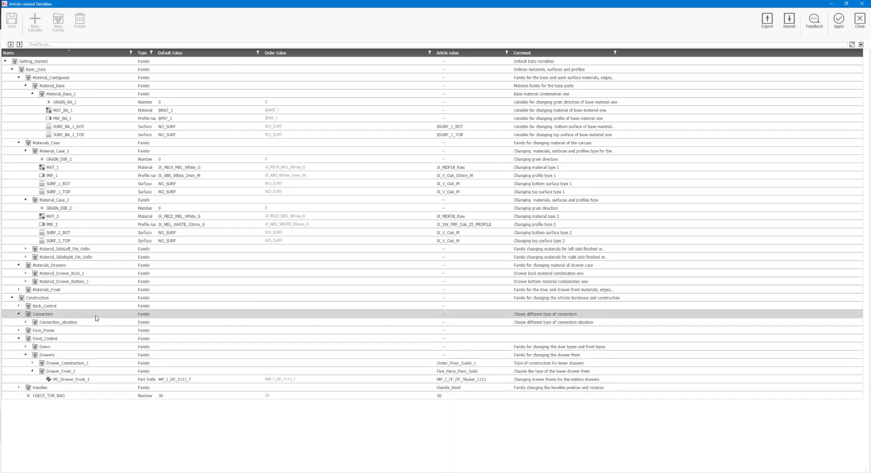
click(94, 321)
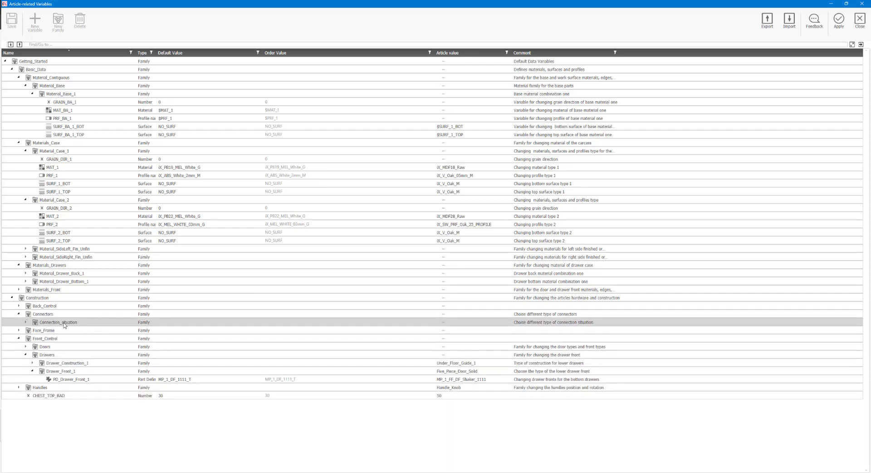
click(26, 323)
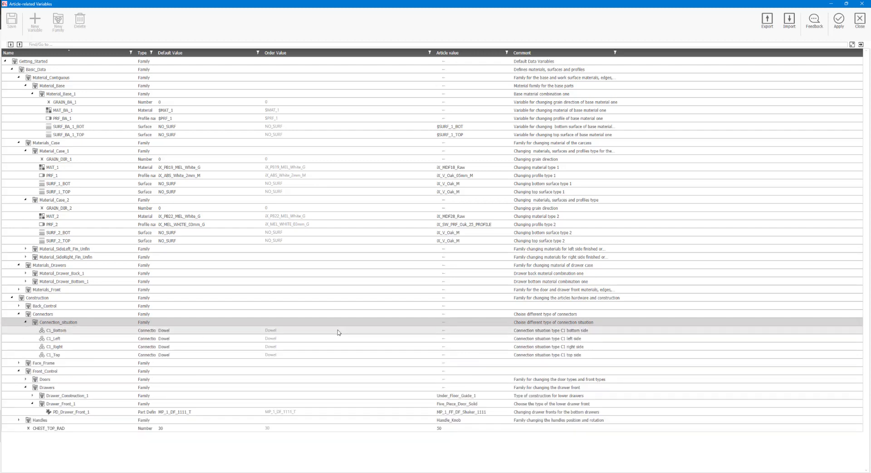
click(458, 330)
click(497, 330)
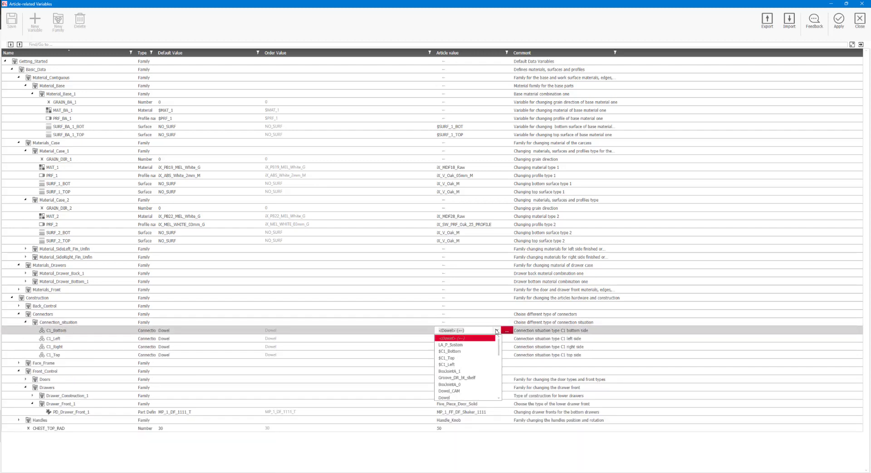
click(475, 343)
key(ctrl+c)
click(475, 338)
key(ctrl+v)
click(476, 347)
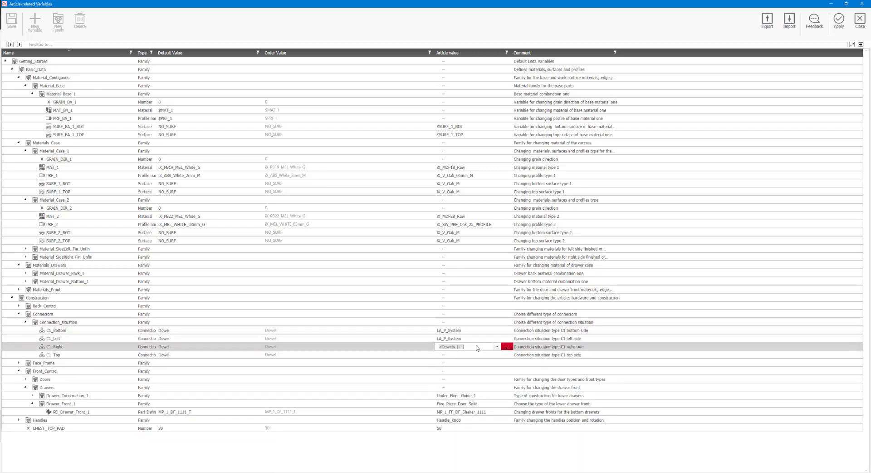
click(476, 355)
click(476, 372)
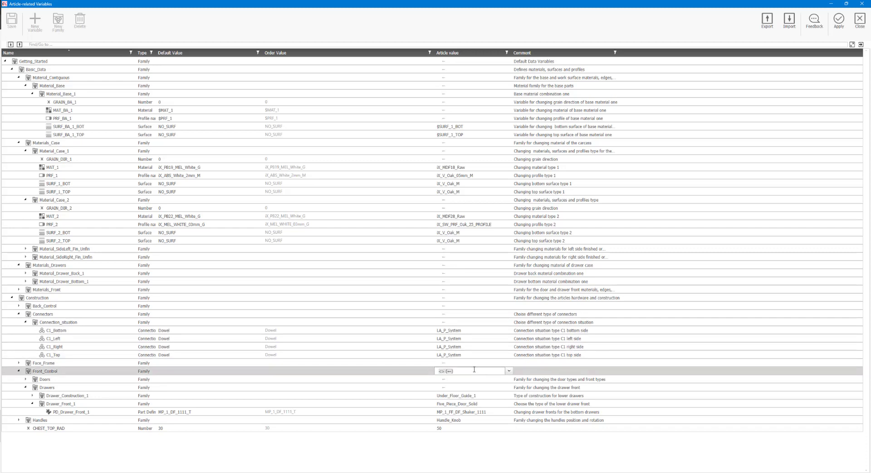
Step: Set the article value of the Back_Control number variable to 3, then apply the variables and regenerate the article
double_click(97, 307)
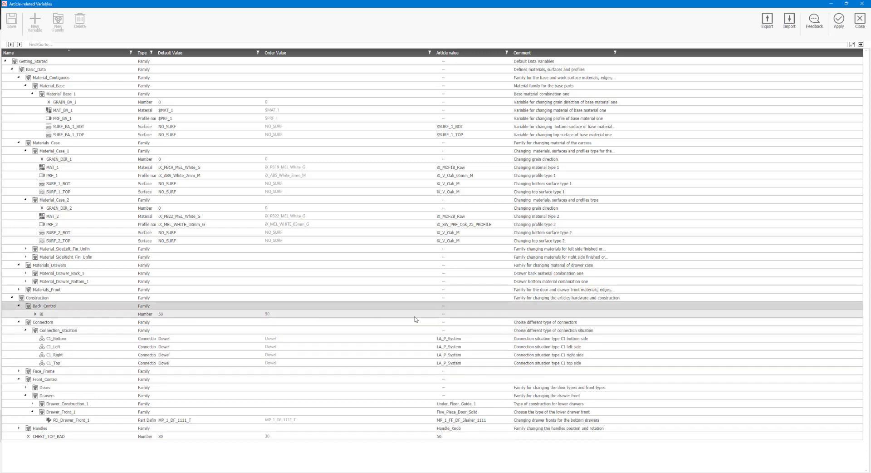
click(457, 314)
text(3)
key(Return)
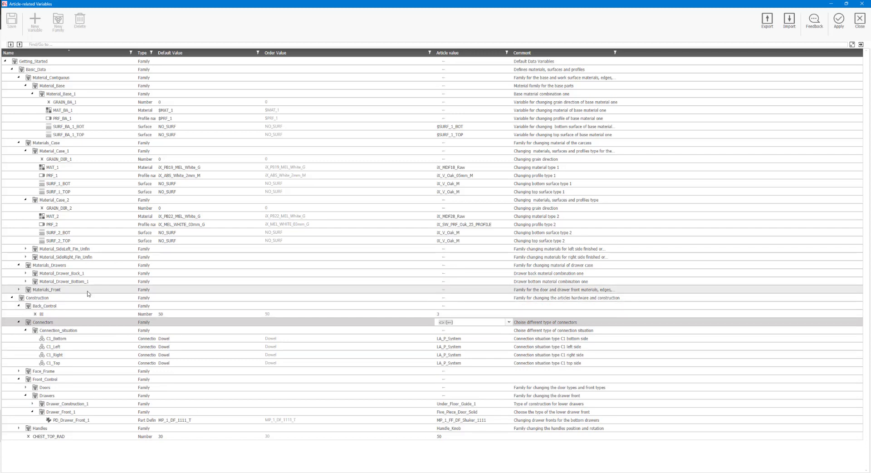
click(840, 26)
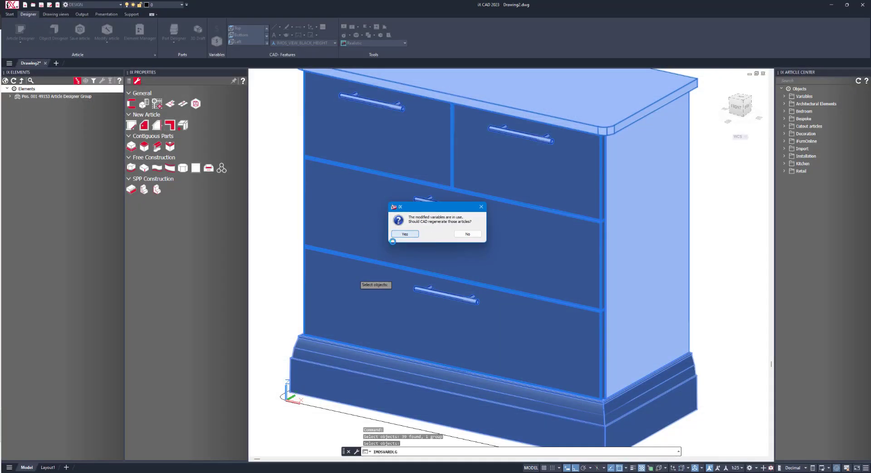
click(393, 236)
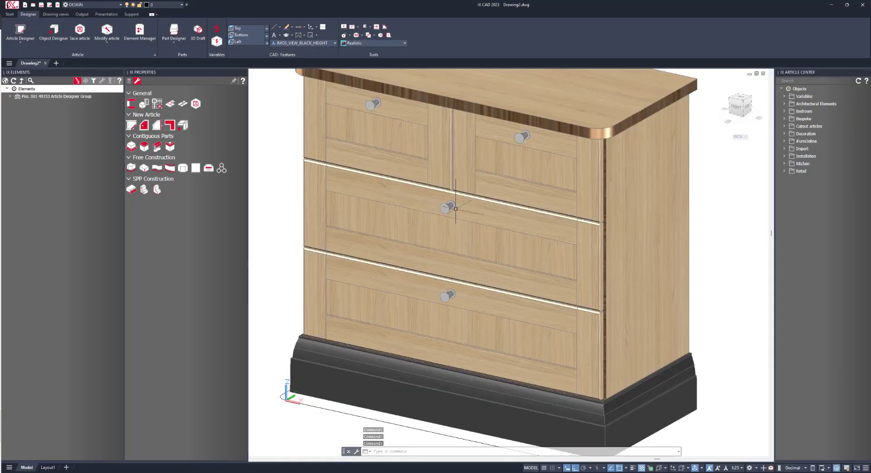
scroll(332, 198, down, 3)
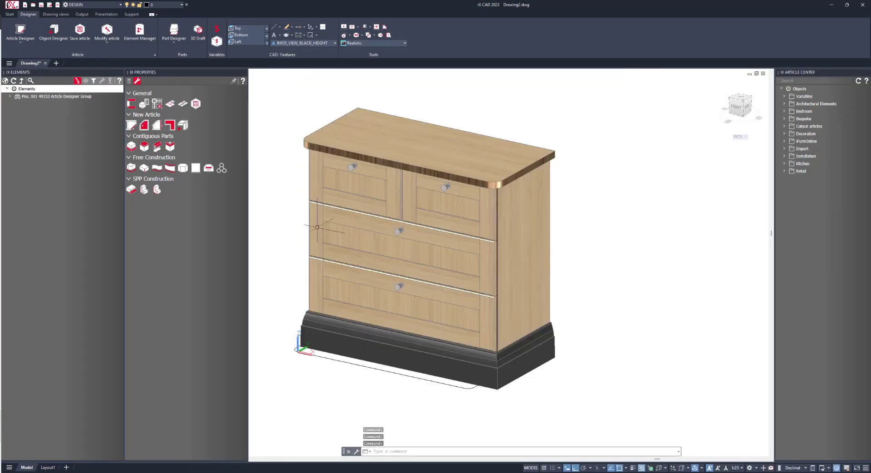
middle_drag(312, 212, 329, 212)
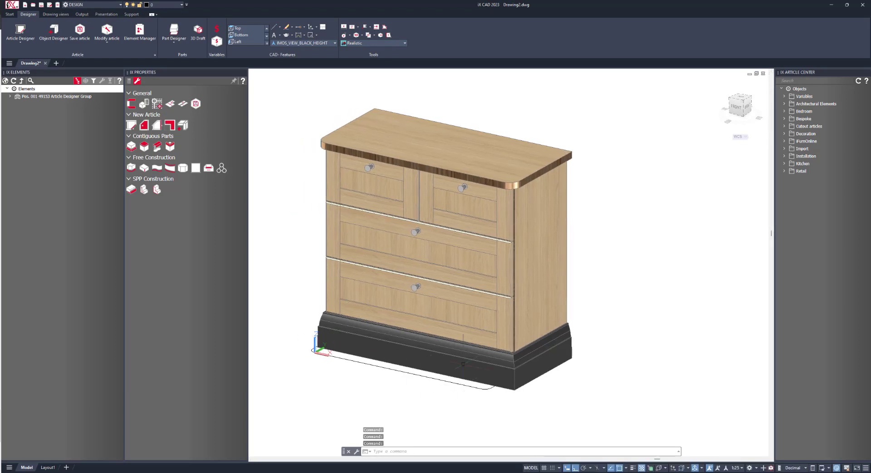
Step: In the chest's article-related variables, set MAT_FILL_1 under Material_Front_1 to iX_Oak_M and regenerate the article
right_click(298, 300)
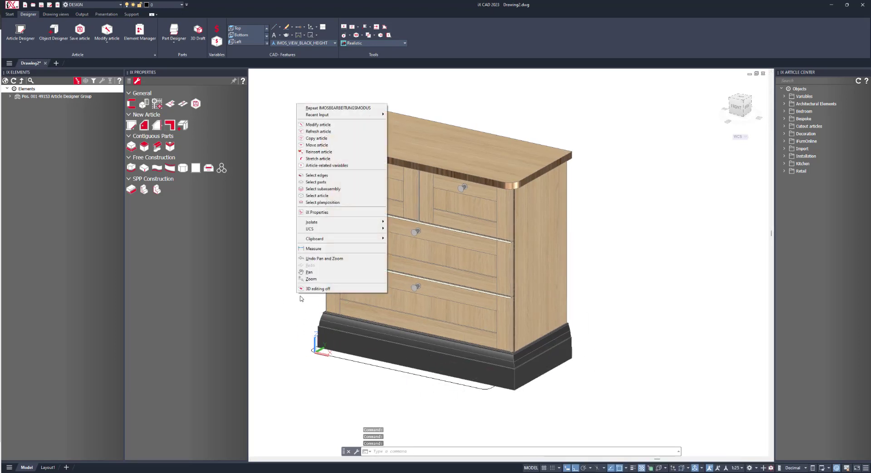
click(327, 165)
click(353, 341)
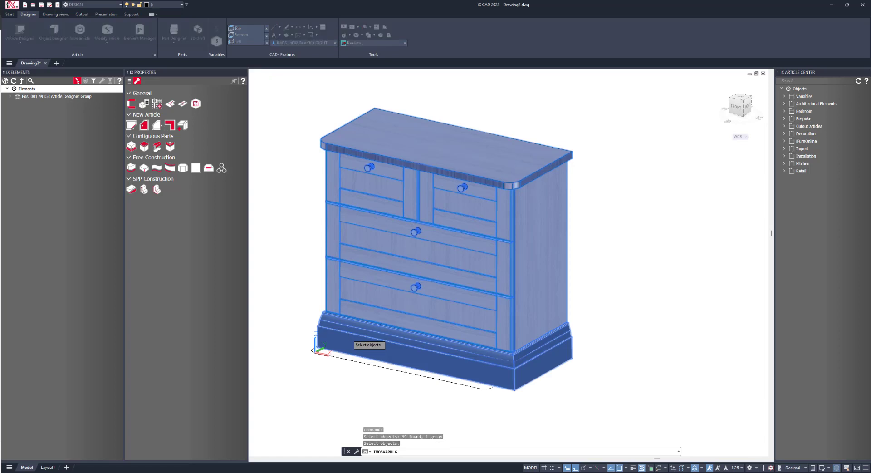
key(Return)
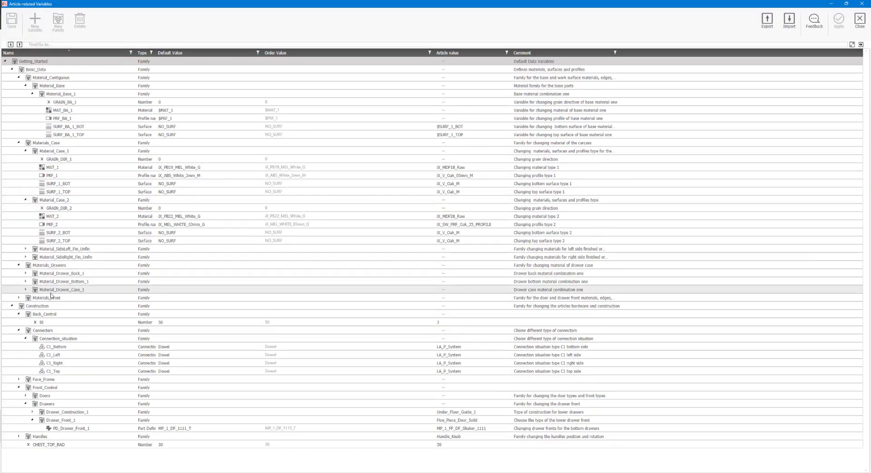
double_click(51, 297)
double_click(68, 308)
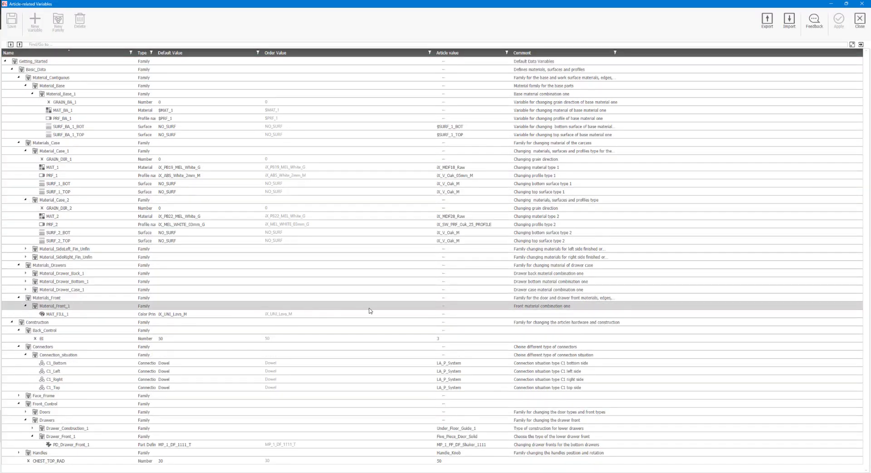
click(497, 314)
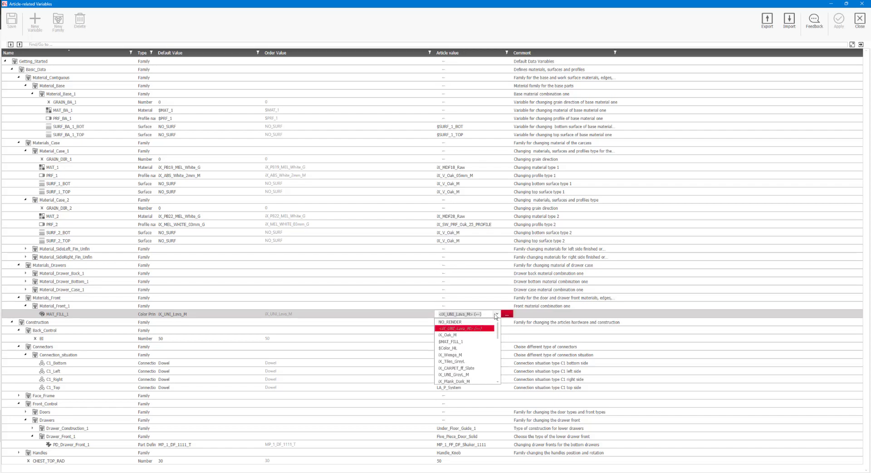
click(481, 335)
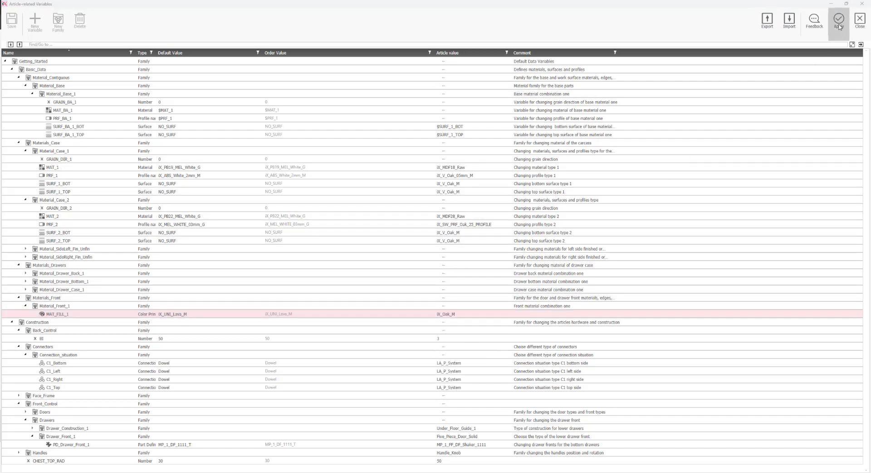
click(839, 21)
click(405, 234)
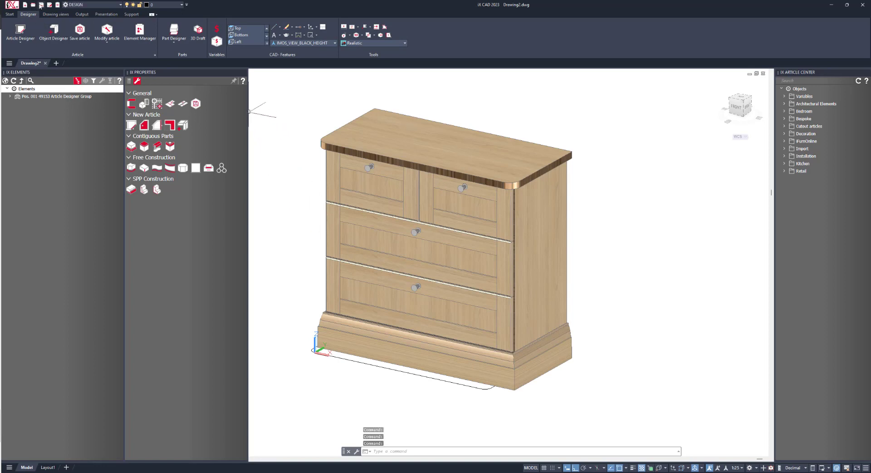
Step: Apply the visualization mode Modus - 6 with 3D Construction and 3D Modelling in the Visu Manager
click(58, 5)
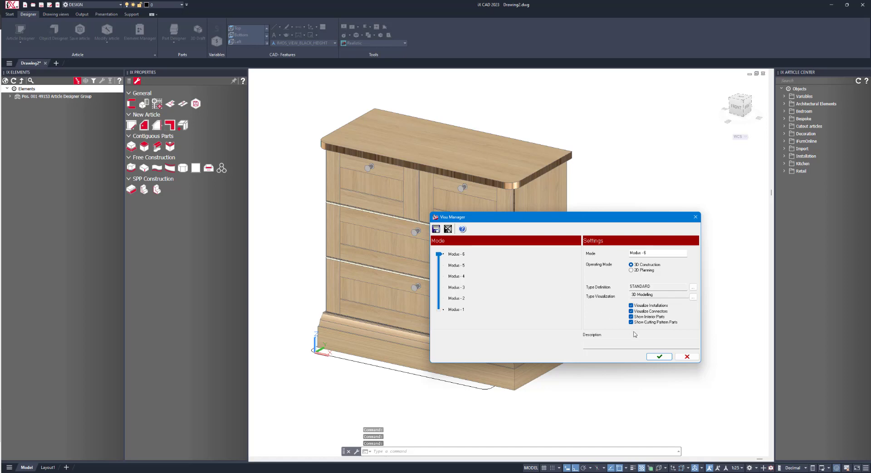
click(659, 357)
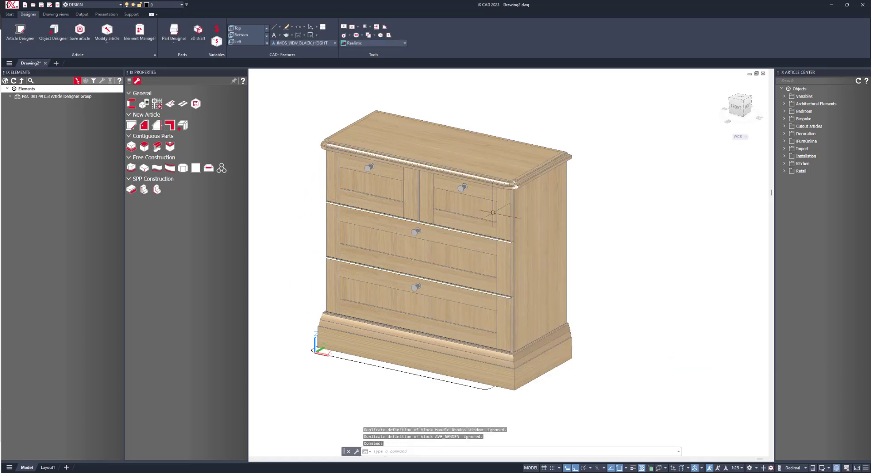
Step: Examine the profiled edge of the chest's top up close and the whole chest from several angles
scroll(517, 181, up, 9)
shift+middle_drag(506, 181, 413, 230)
scroll(402, 231, down, 7)
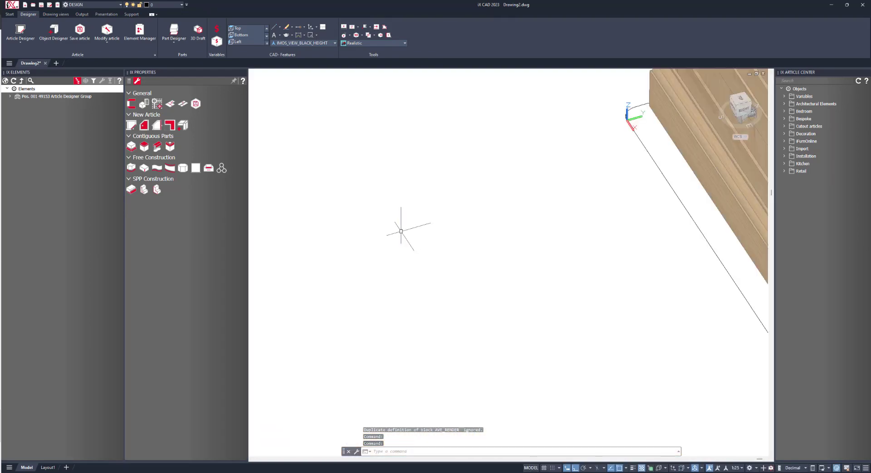
scroll(544, 214, down, 3)
middle_drag(540, 220, 298, 391)
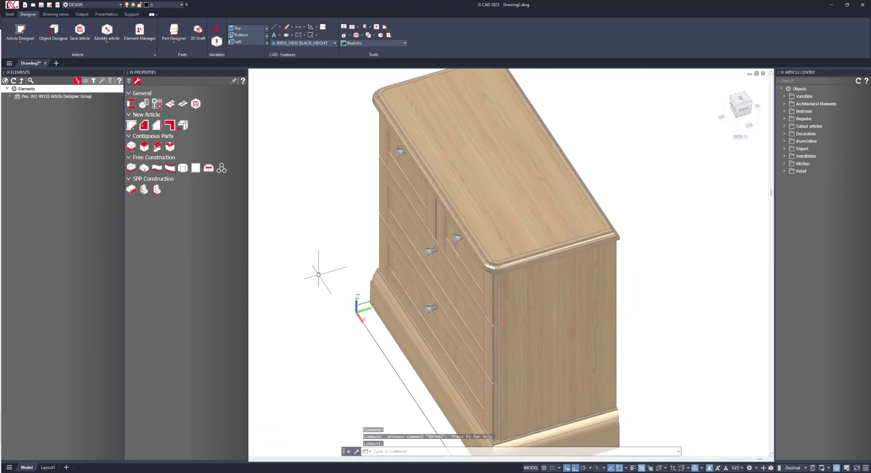
shift+middle_drag(319, 275, 365, 275)
scroll(407, 330, down, 4)
middle_drag(407, 344, 407, 319)
scroll(464, 293, up, 3)
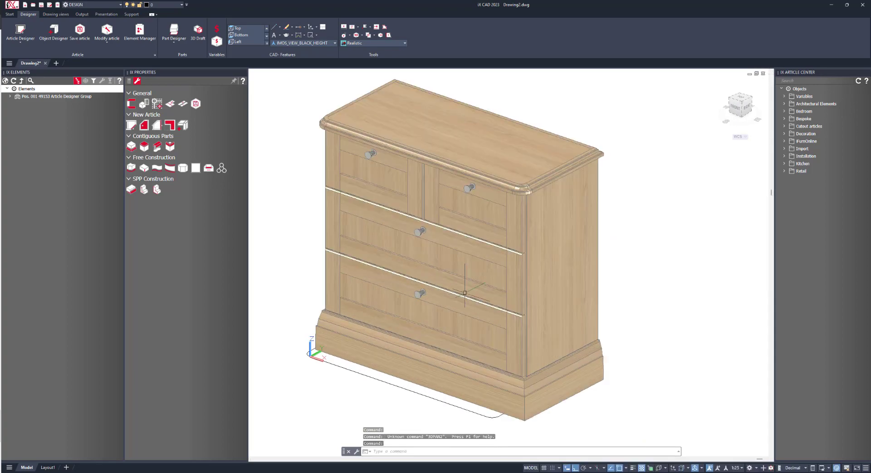
Step: Display the chest in the 2D Wireframe visual style to expose its drawers and connectors
click(366, 43)
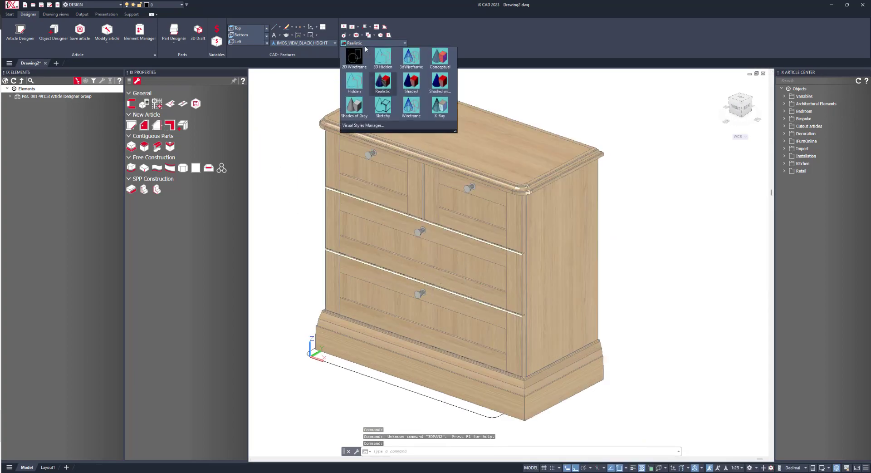
click(356, 58)
shift+middle_drag(477, 244, 435, 255)
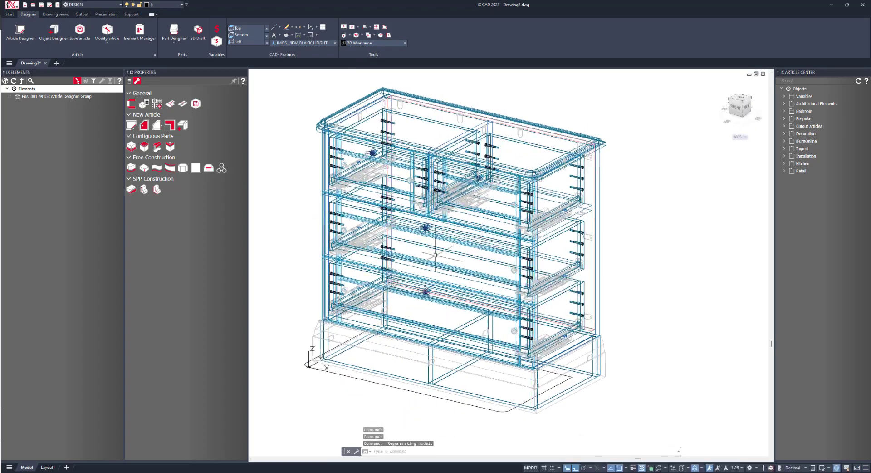
middle_drag(283, 264, 300, 264)
Step: In the chest's article-related variables, set Type_Drawer_1 under Drawer_Construction_1 to Under_Floor_Guide_1_Groove and regenerate the article
right_click(291, 144)
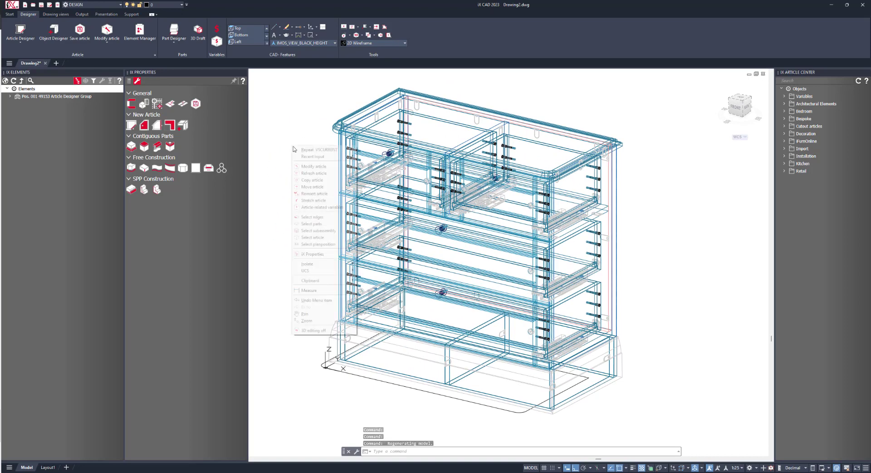
click(318, 206)
click(379, 202)
key(Return)
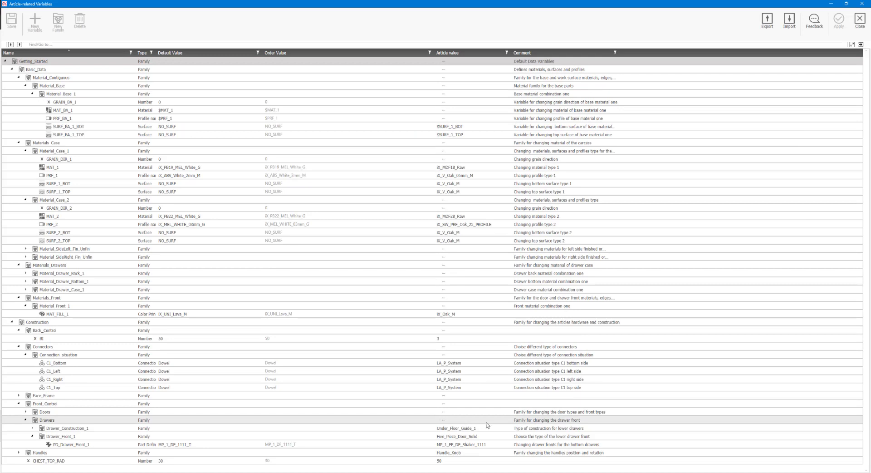
click(487, 428)
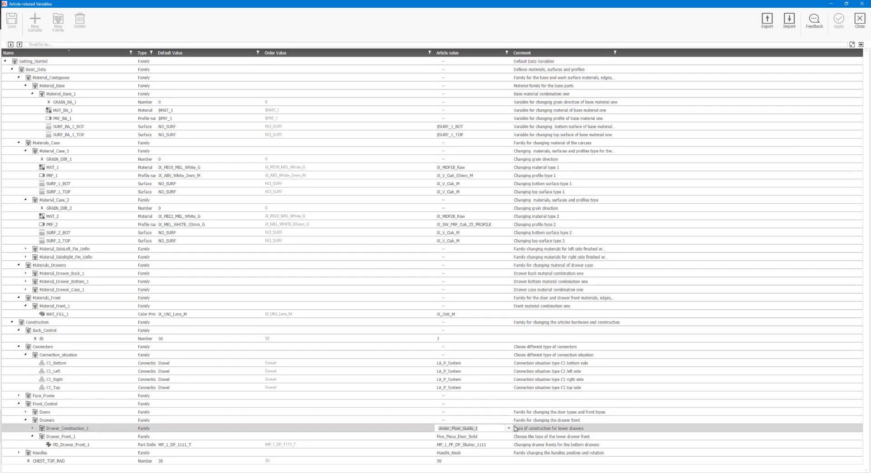
double_click(55, 428)
click(487, 437)
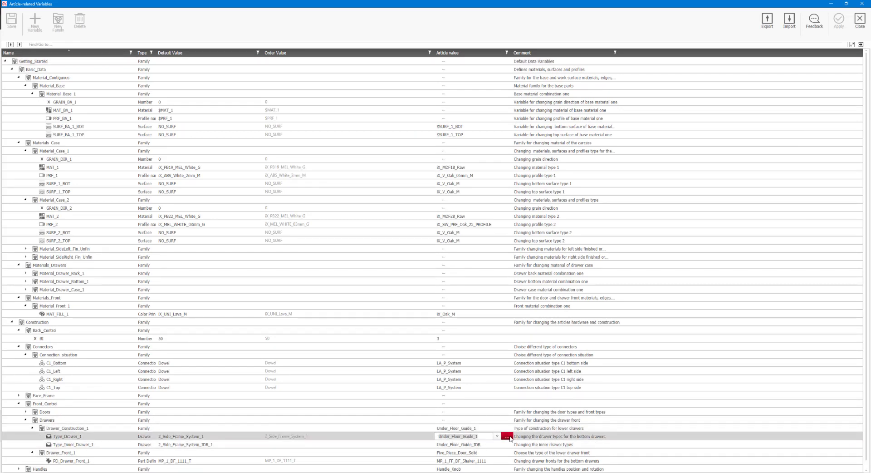
click(509, 437)
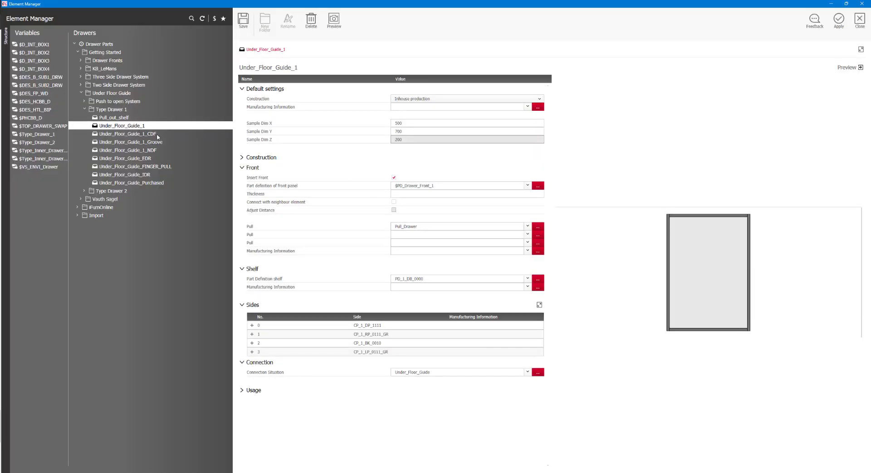
click(136, 142)
click(839, 21)
click(839, 23)
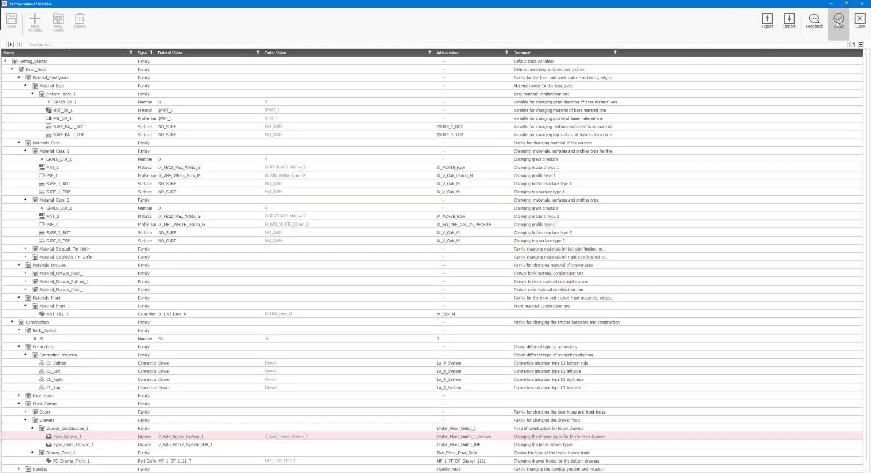
click(406, 234)
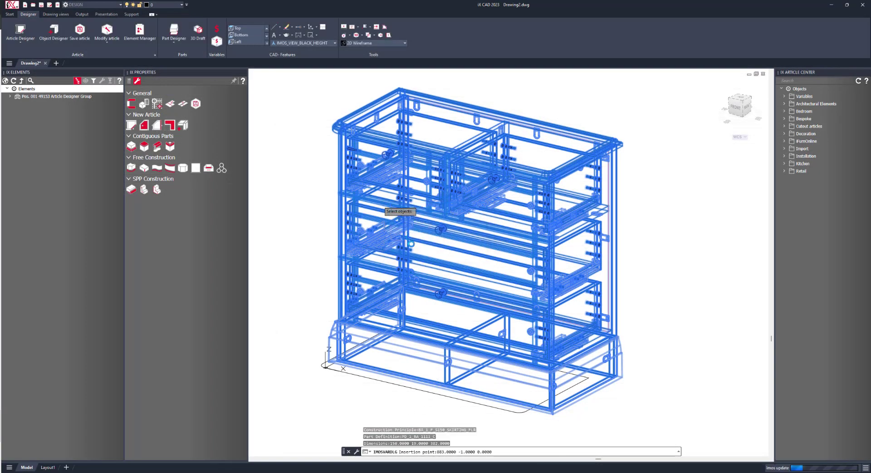
Step: Display the chest from its right side and open the article-related variables for the whole chest
click(749, 109)
scroll(468, 312, up, 5)
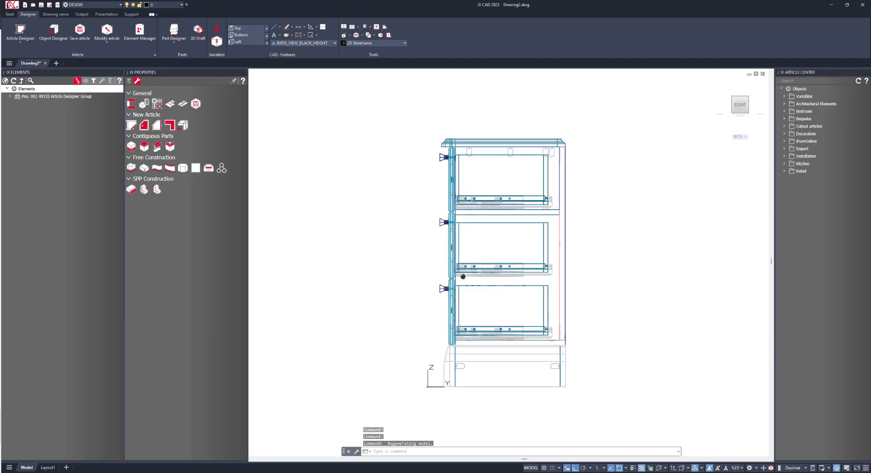
right_click(381, 318)
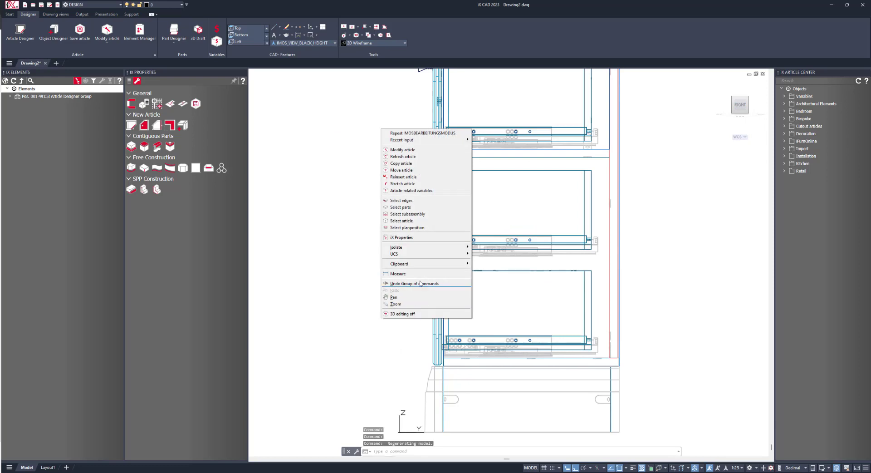
click(409, 190)
click(590, 190)
click(529, 167)
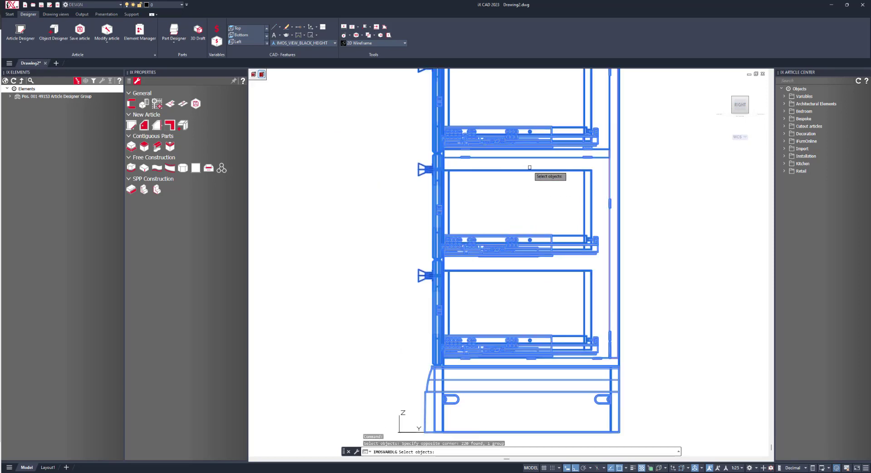
key(Return)
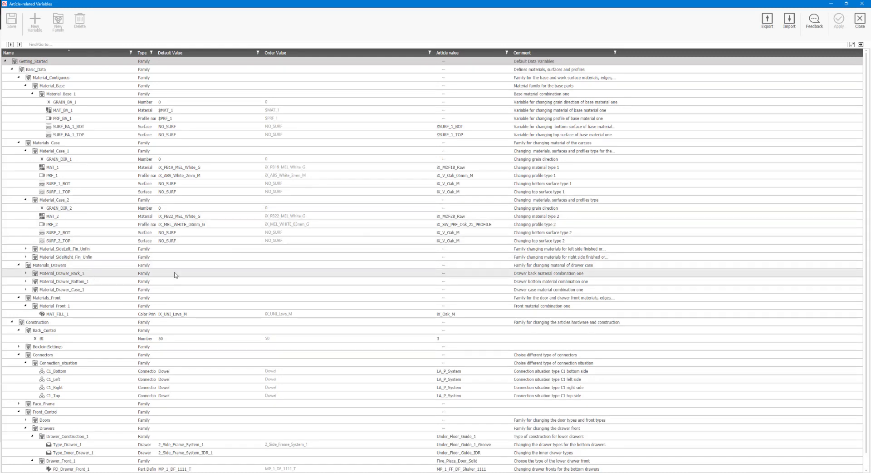
Step: Set Material_Drawer_Back_1 and Material_Drawer_Case_1 to IX_SW15_Oak_M and Material_Drawer_Bottom_1 to IX_V6_Oak_M, and regenerate the article
click(488, 273)
click(508, 274)
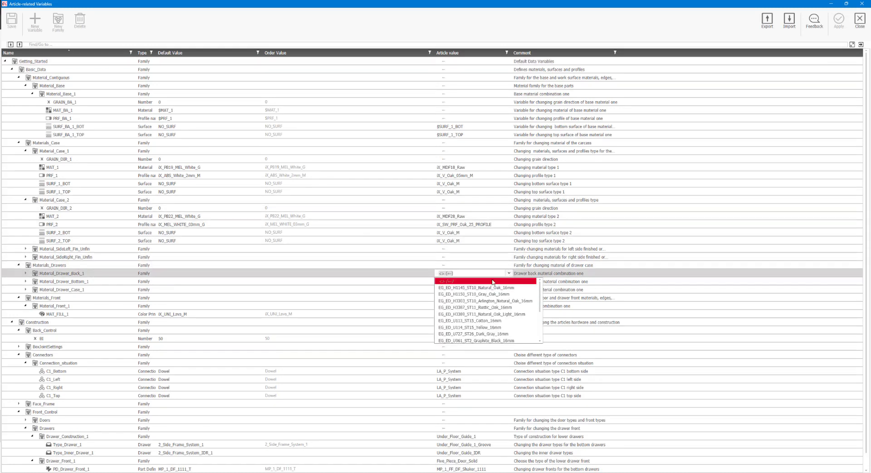
scroll(492, 288, down, 3)
click(468, 336)
click(469, 282)
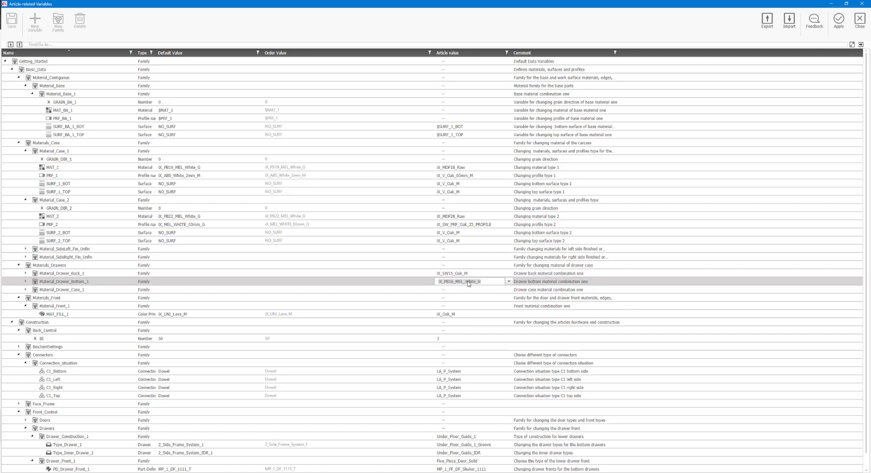
scroll(468, 290, down, 1)
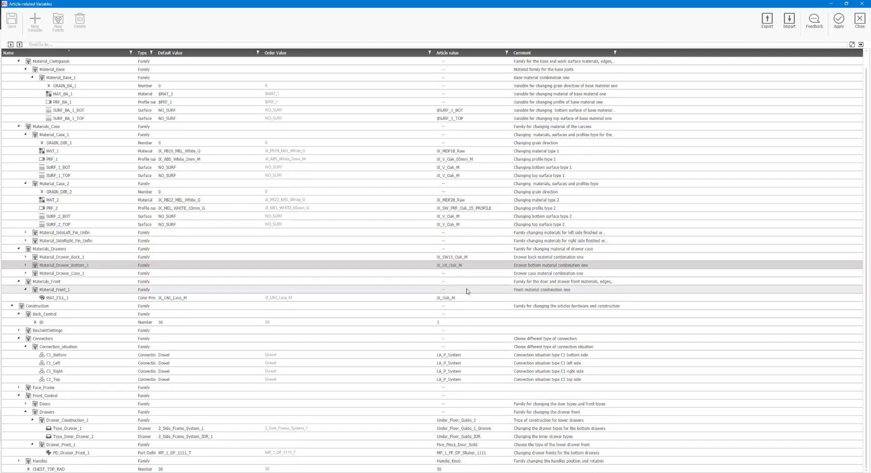
click(468, 273)
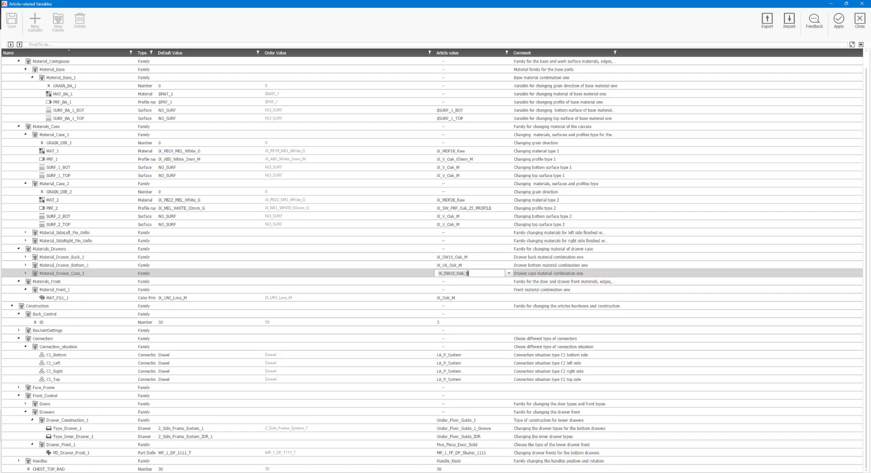
click(839, 20)
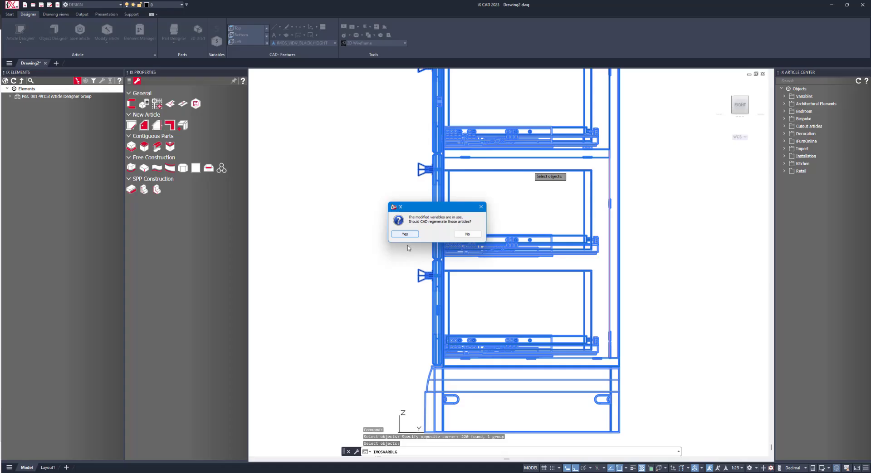
click(406, 234)
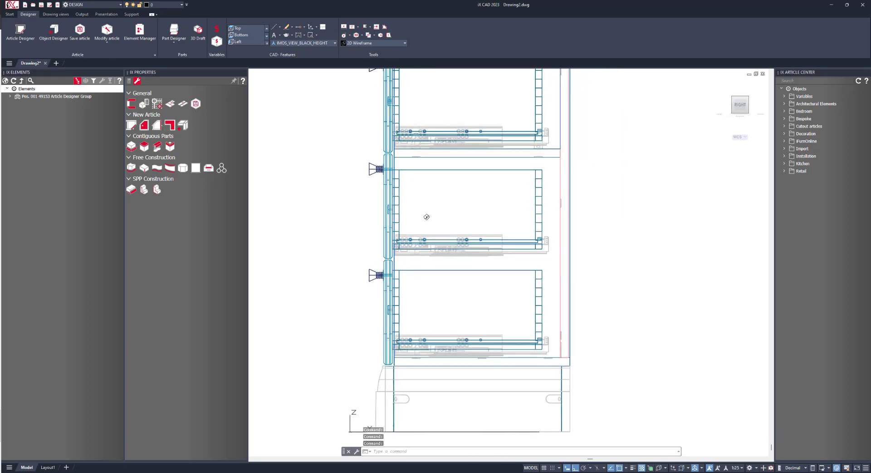
Step: In the chest's connection scan, replace the Lamello S connector LA_Cabineo_12_Mill_CoverCap with LA_Clamex_P_14_CNC_14
mouse_move(428, 218)
shift+middle_down()
mouse_move(464, 236)
mouse_move(353, 216)
shift+middle_up()
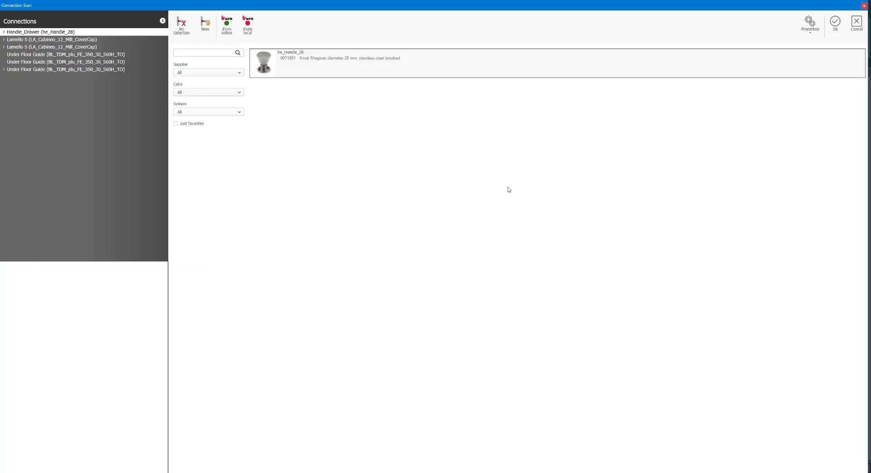
click(52, 47)
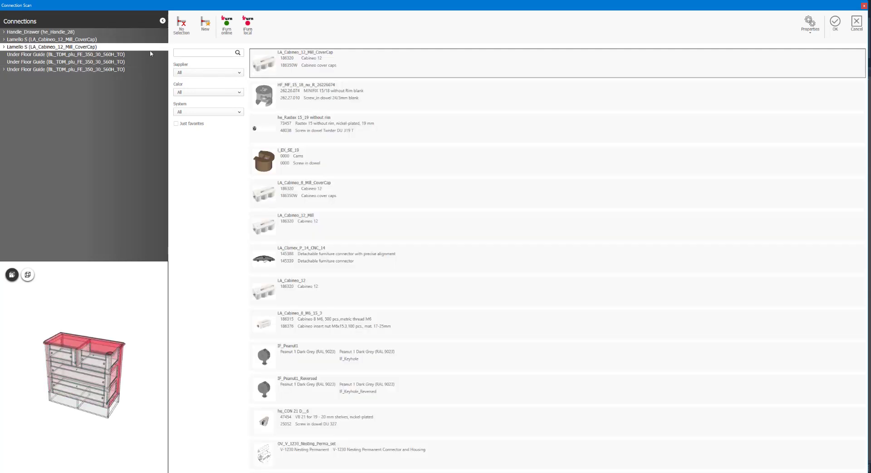
click(305, 251)
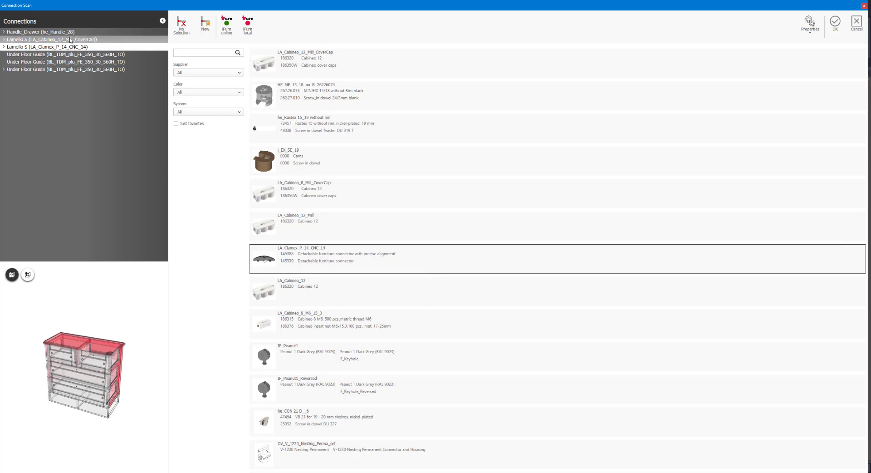
click(835, 23)
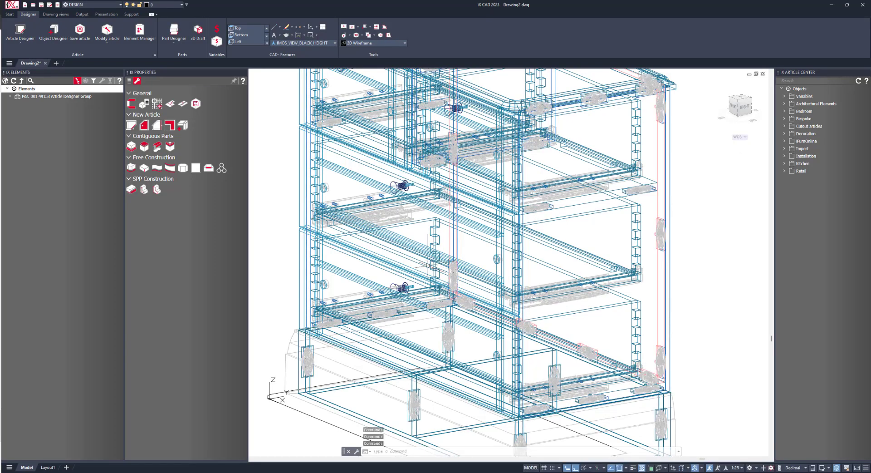
Step: Show the whole chest from the front corner in the Realistic visual style
scroll(365, 267, down, 2)
shift+middle_drag(364, 269, 354, 296)
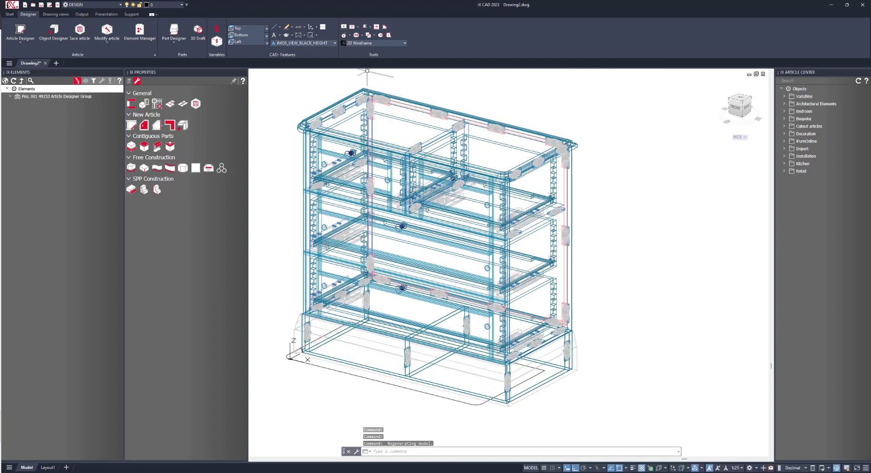
click(350, 44)
click(385, 81)
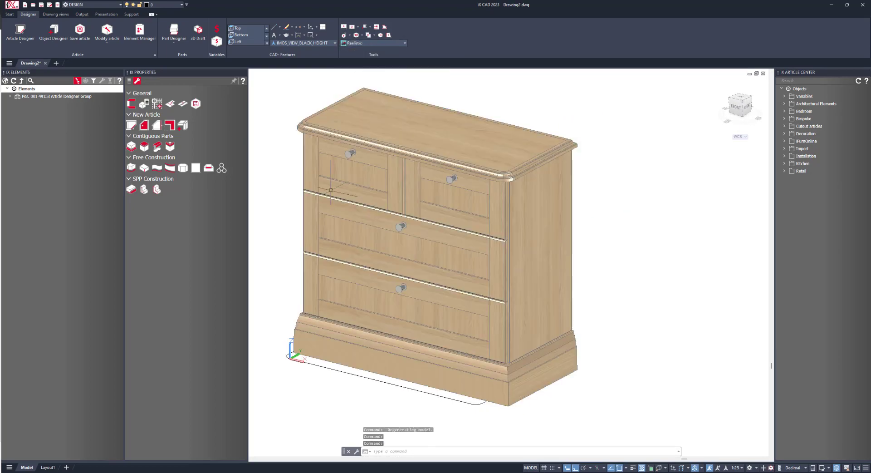
Step: Play the article animation on the chest's upper-left drawer to view it opened
click(109, 16)
click(26, 41)
click(28, 82)
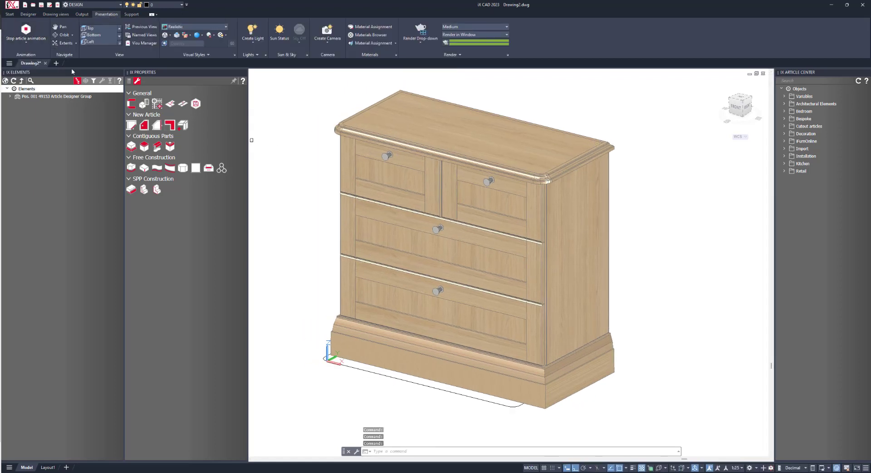
click(382, 179)
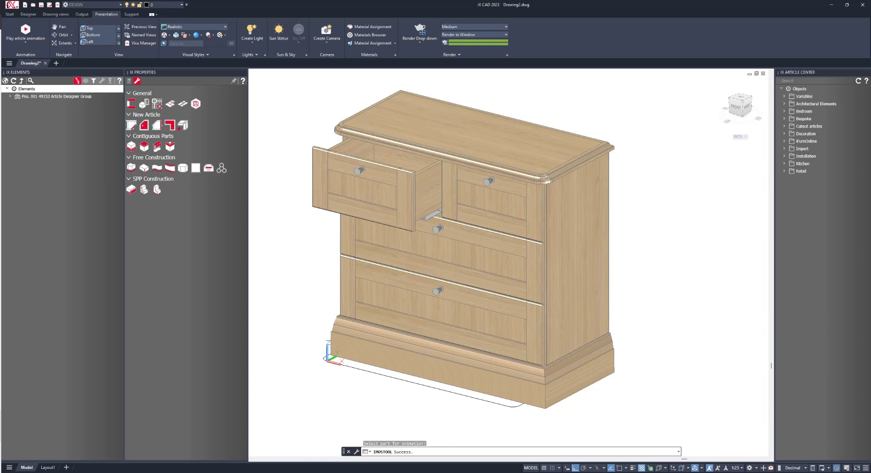
key(Escape)
shift+middle_drag(355, 194, 408, 209)
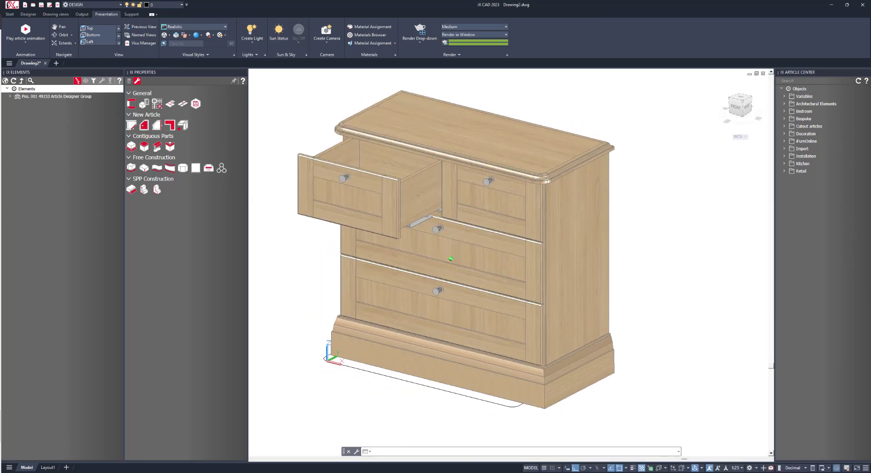
Step: Stretch the chest article sideways to an overall width of 1200 mm
right_click(311, 269)
click(328, 328)
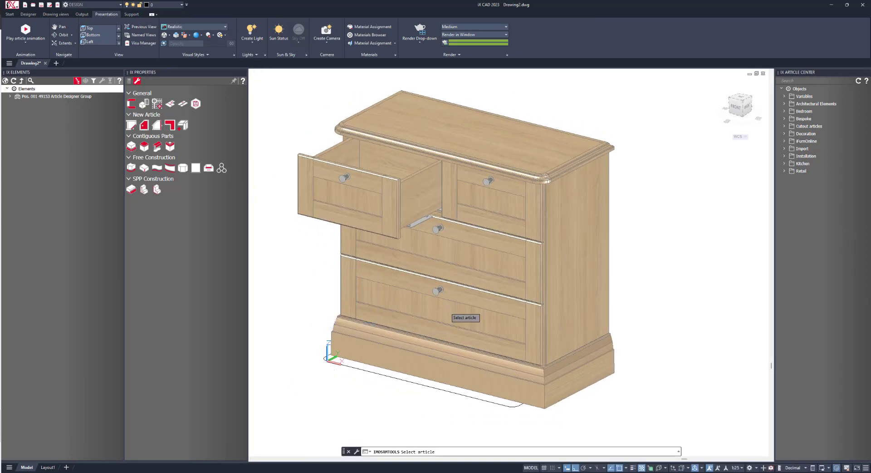
click(620, 285)
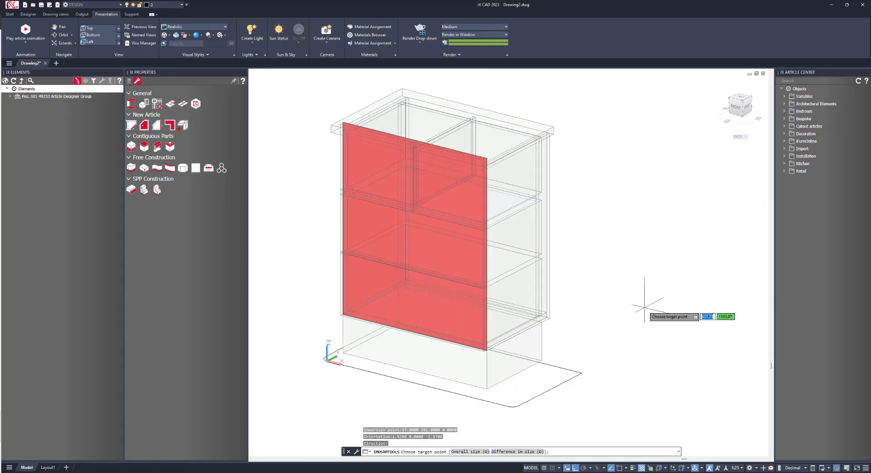
text(o)
key(Return)
text(120)
key(Return)
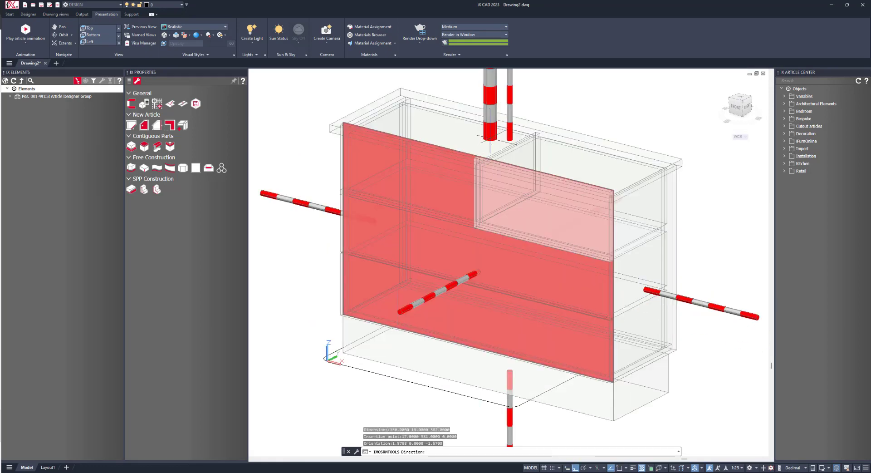
Step: Stretch the chest article upwards to an overall height of 1000 mm
click(508, 113)
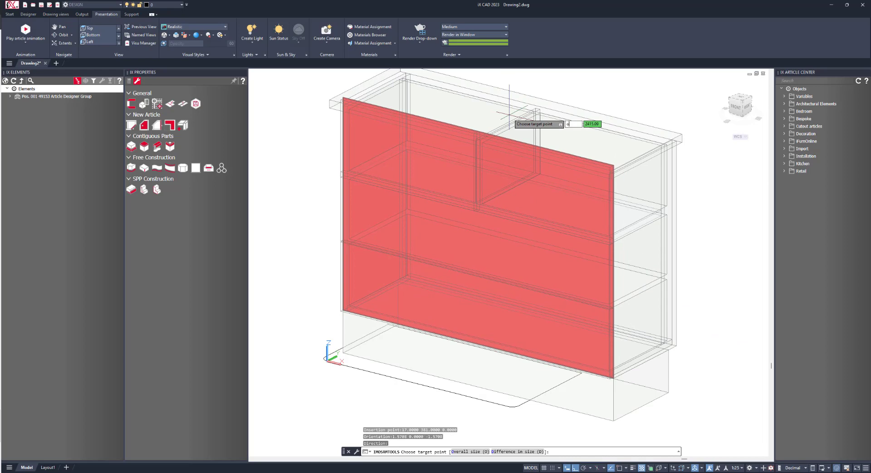
text(o)
key(Return)
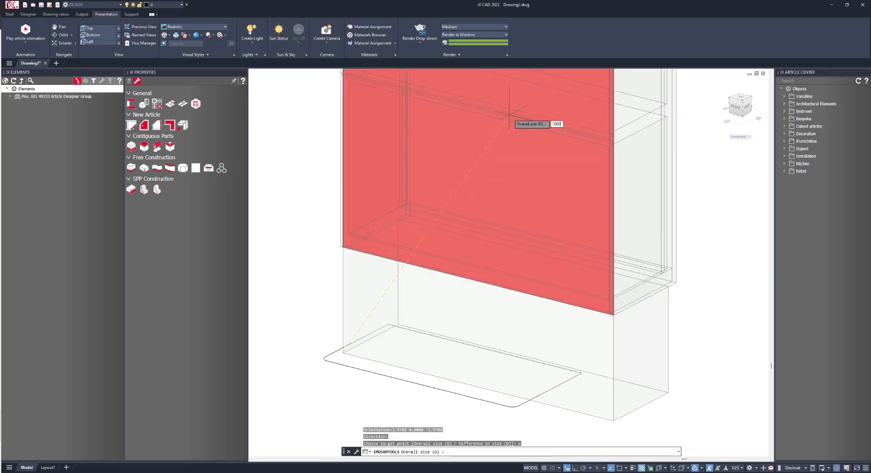
key(Return)
scroll(474, 259, down, 2)
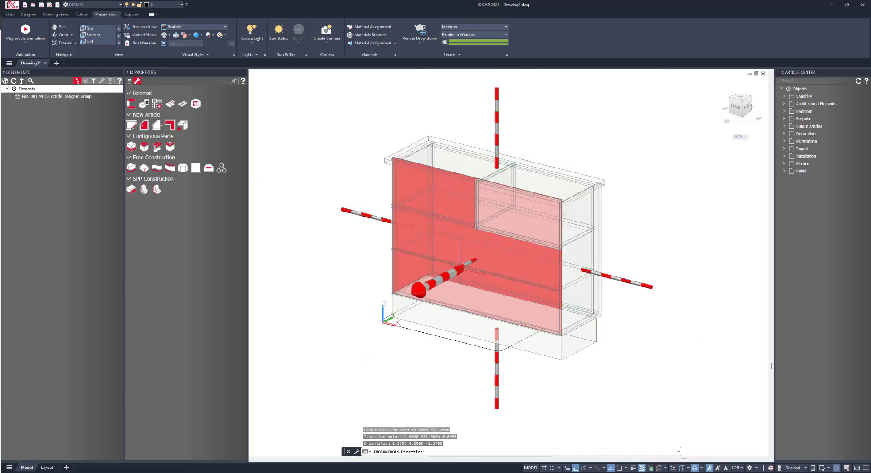
Step: Stretch the chest article towards the front to an overall depth of 455 mm and finish the stretching
click(416, 290)
text(o)
key(Return)
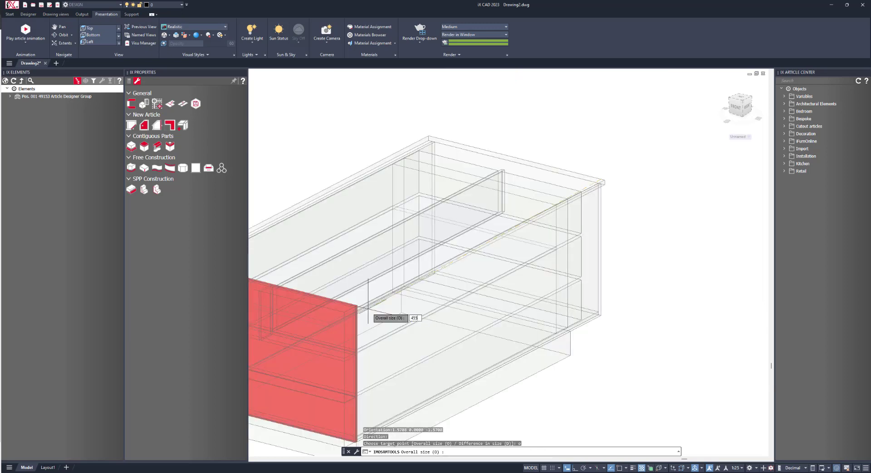
text(455)
key(Return)
key(Return)
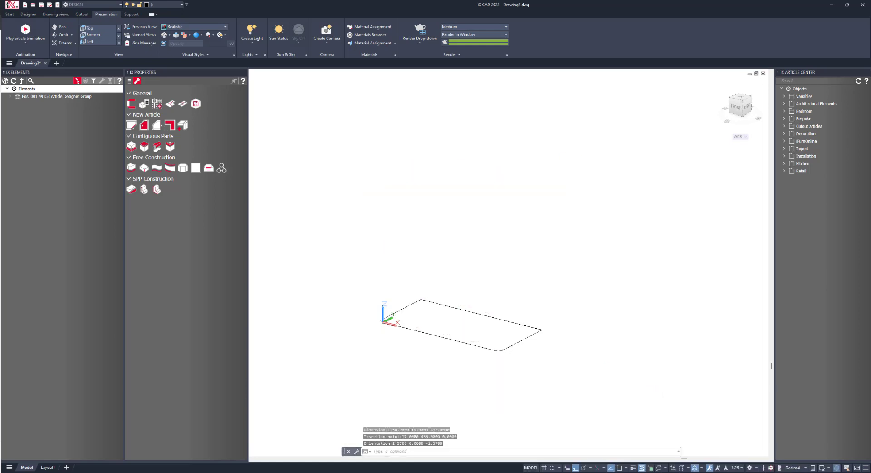
shift+middle_drag(340, 136, 434, 252)
scroll(445, 234, up, 2)
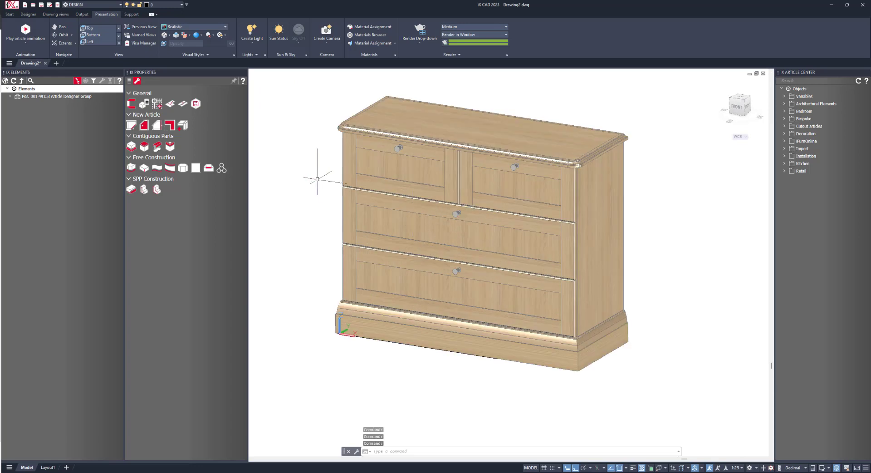
Step: Modify the article by setting the First Linear Division of fixed shelf CP_1_FS_1000_C1 to 1:200mm, and regenerate the chest
right_click(318, 180)
click(340, 200)
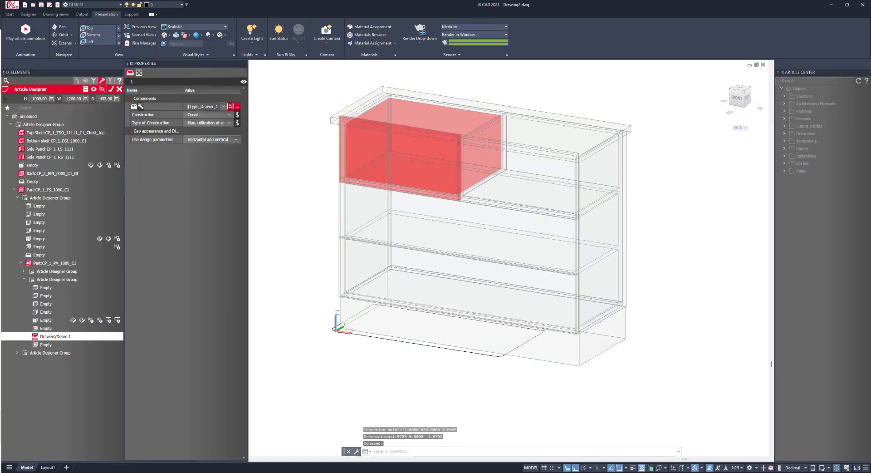
click(48, 181)
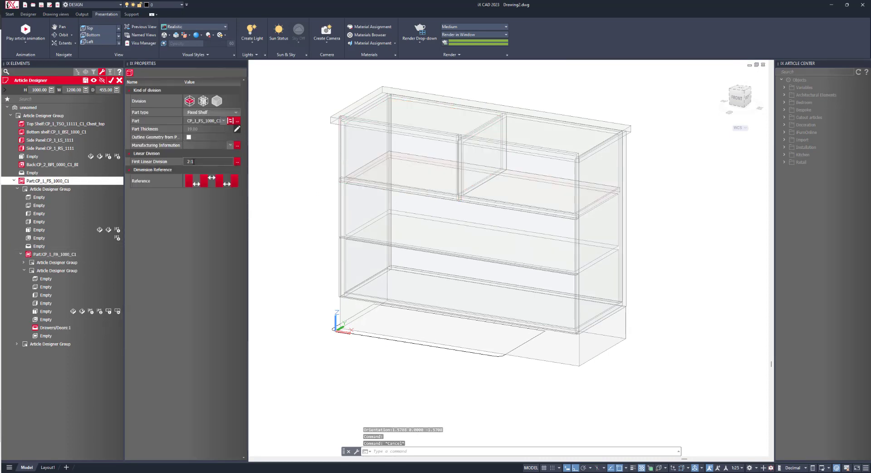
text(1:200mm)
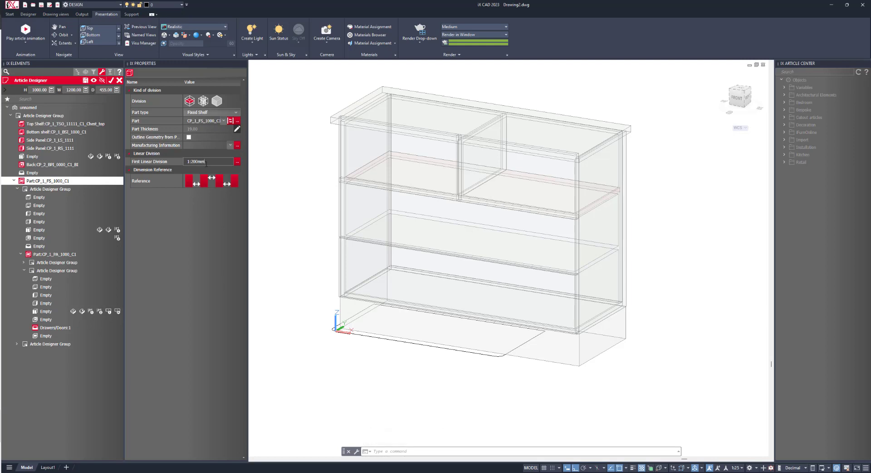
key(Return)
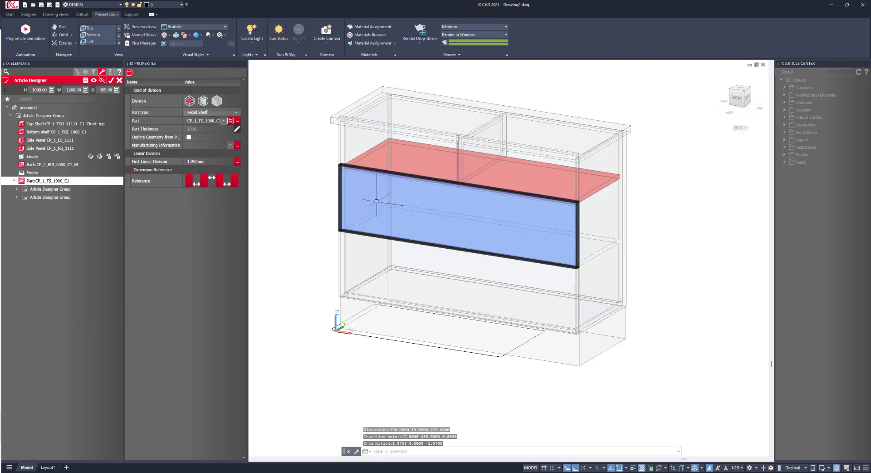
shift+middle_drag(308, 230, 328, 228)
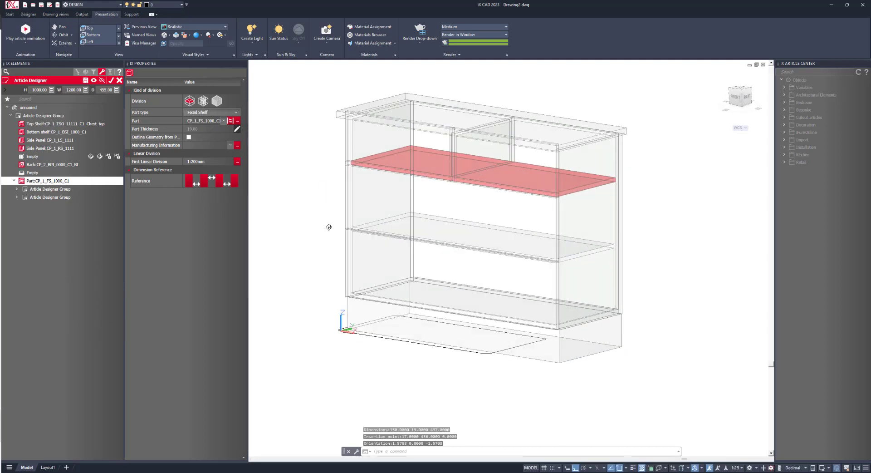
click(112, 81)
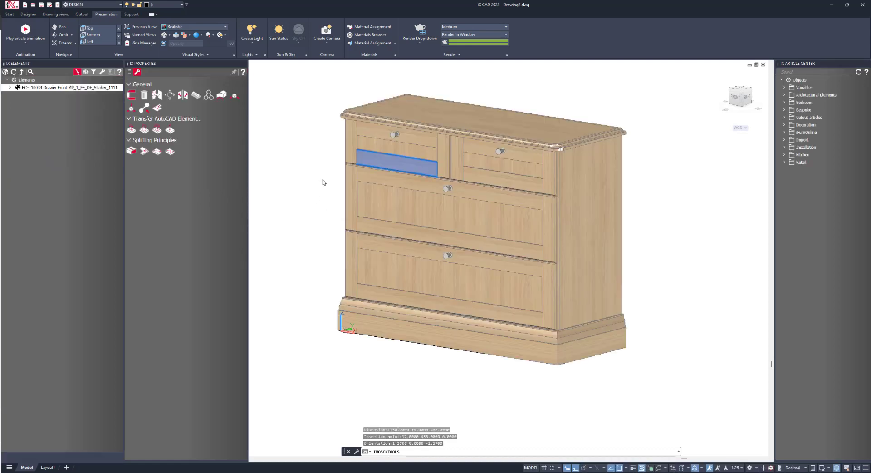
shift+middle_drag(323, 165, 337, 185)
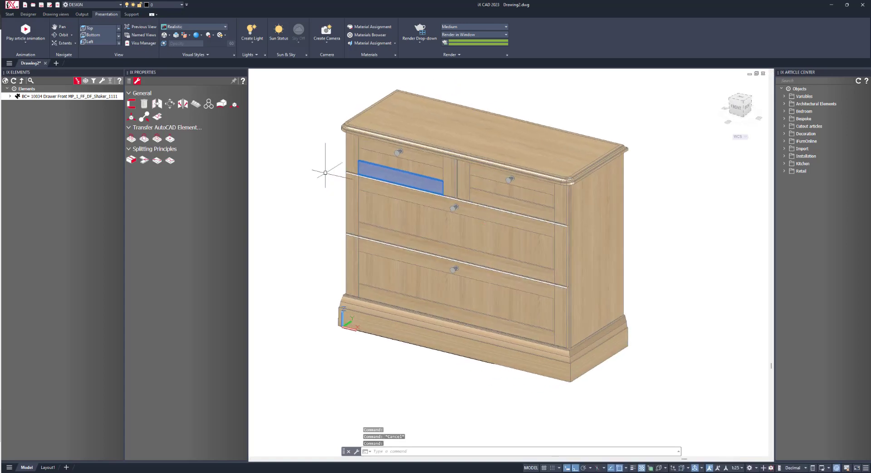
right_click(325, 173)
click(304, 181)
click(308, 184)
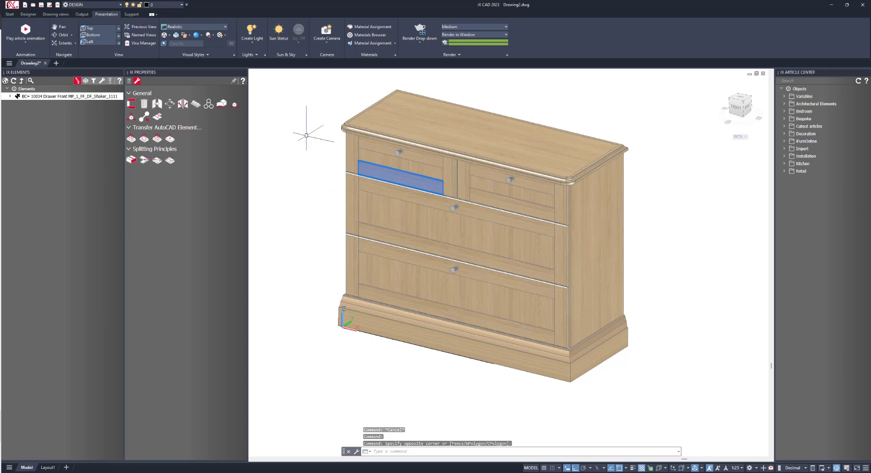
middle_drag(297, 232, 311, 247)
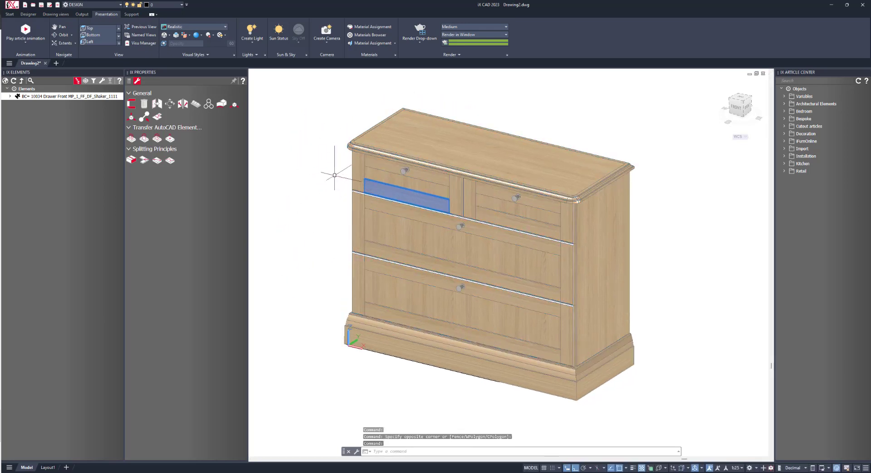
middle_drag(331, 182, 329, 181)
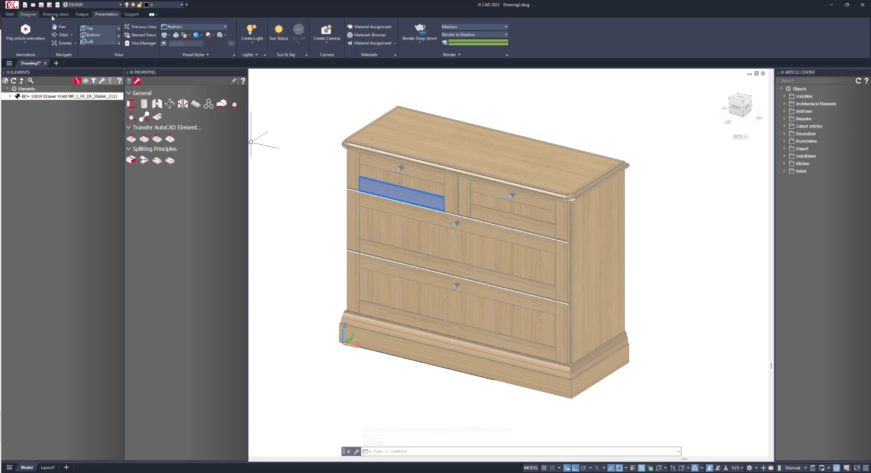
Step: Save the drawing as an order named Chest, with part list, part pictures and calculation enabled
click(9, 15)
click(58, 34)
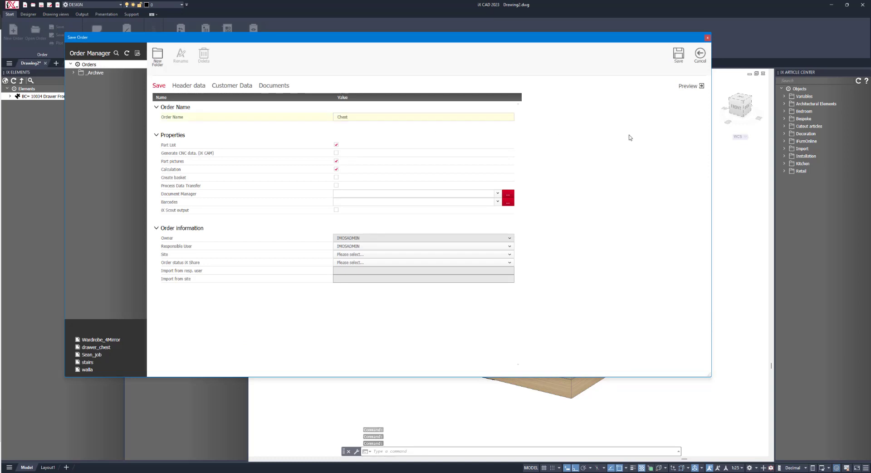
click(679, 55)
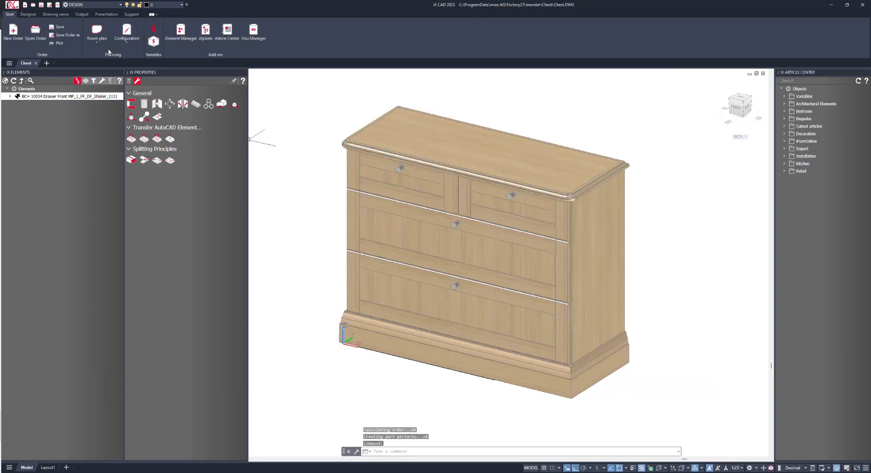
Step: Generate the 2D drawing views of the chest, with a plan view and a front elevation
click(59, 15)
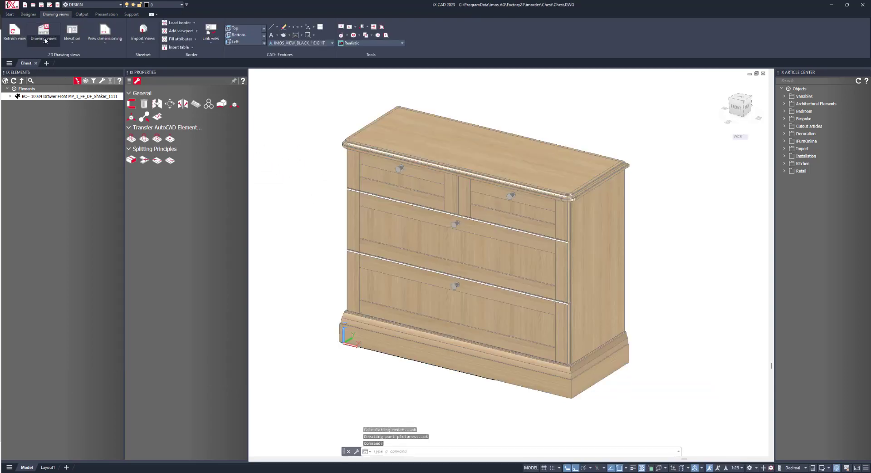
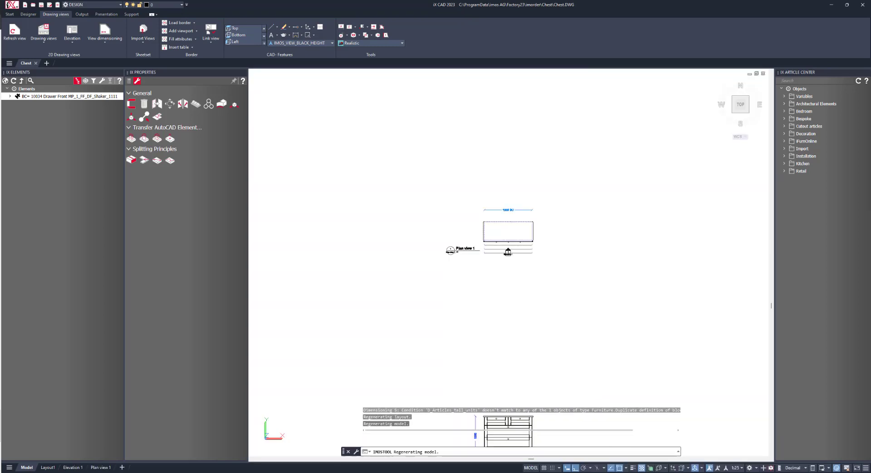
mouse_move(423, 366)
middle_down()
mouse_move(397, 292)
mouse_move(390, 238)
middle_up()
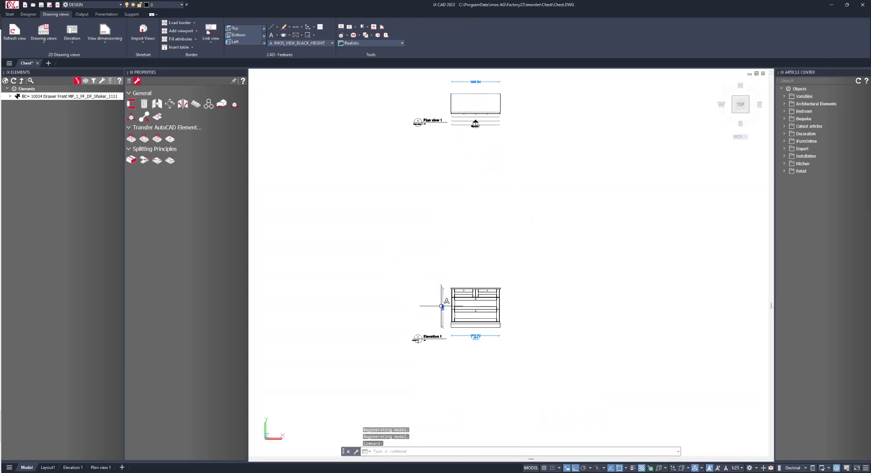
scroll(465, 311, up, 5)
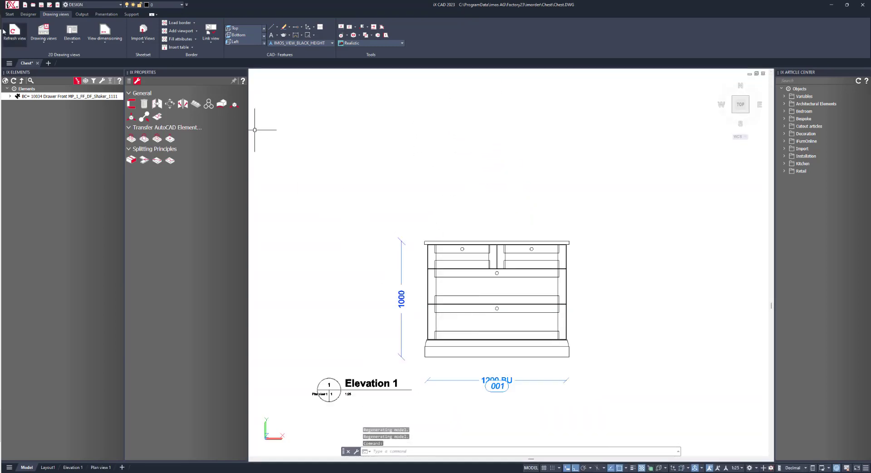
Step: Refresh the elevation and plan views of the chest with their visualization level set to 6: Modus - 6
scroll(475, 231, down, 4)
click(551, 247)
click(491, 205)
scroll(508, 168, down, 2)
middle_drag(508, 168, 486, 230)
click(501, 198)
click(448, 136)
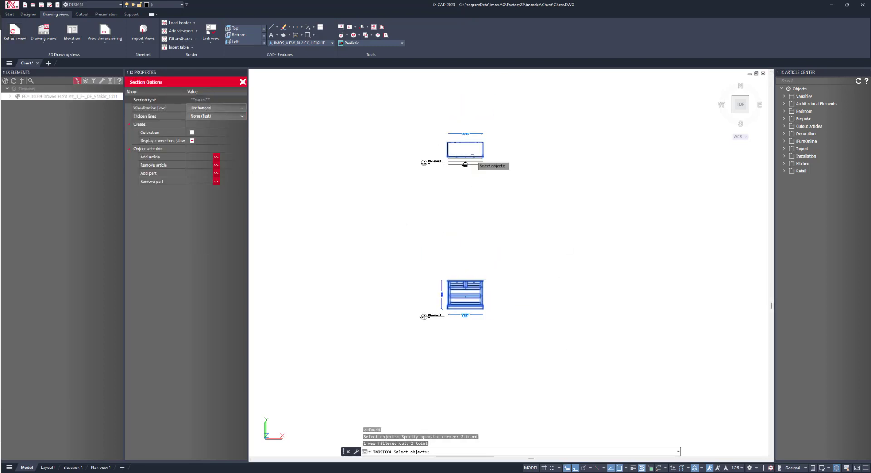
click(200, 109)
click(204, 142)
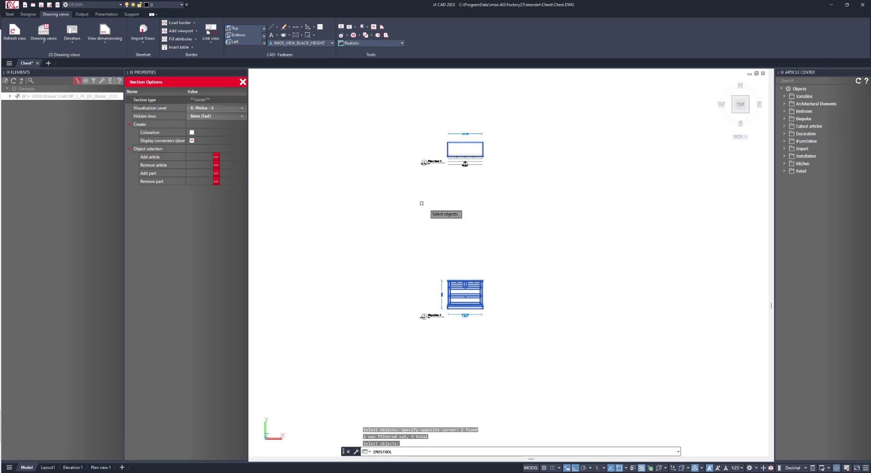
key(Return)
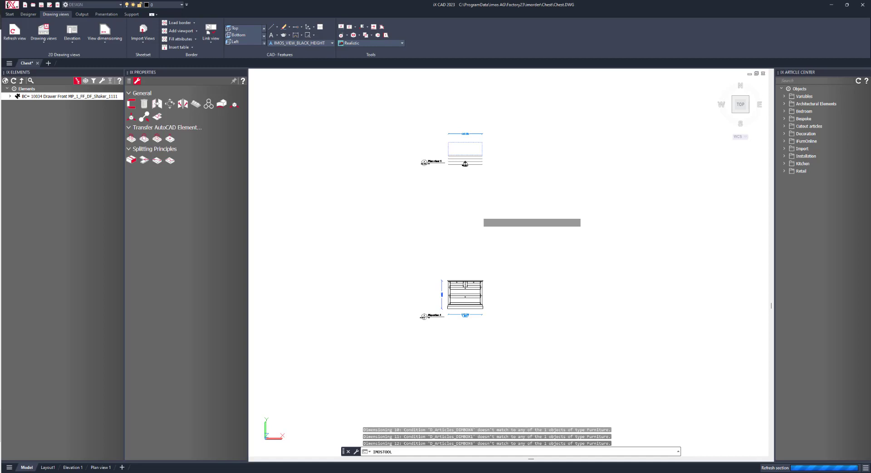
mouse_move(480, 472)
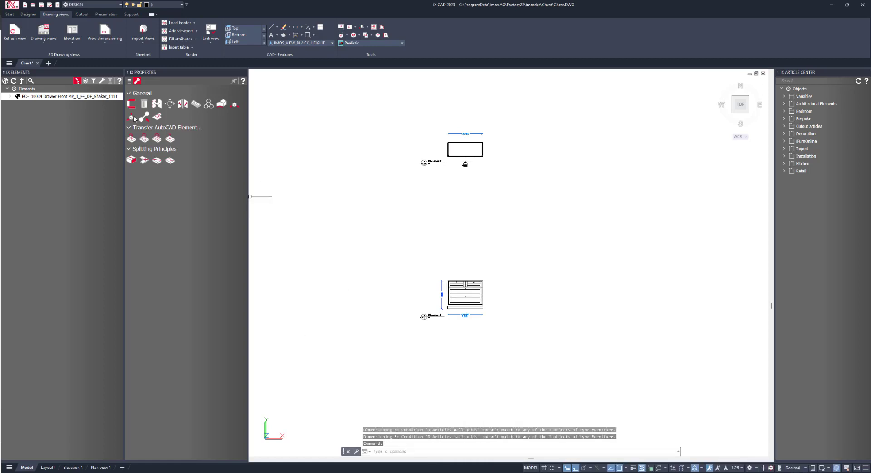
Step: Create section A from Elevation 1 with a vertical cutting line through the upper right drawer's knob, keeping the suggested name and section options
click(81, 14)
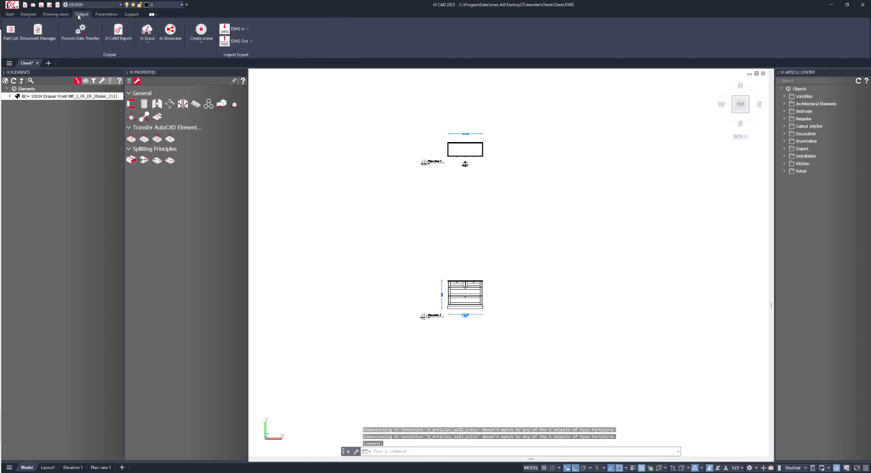
click(55, 14)
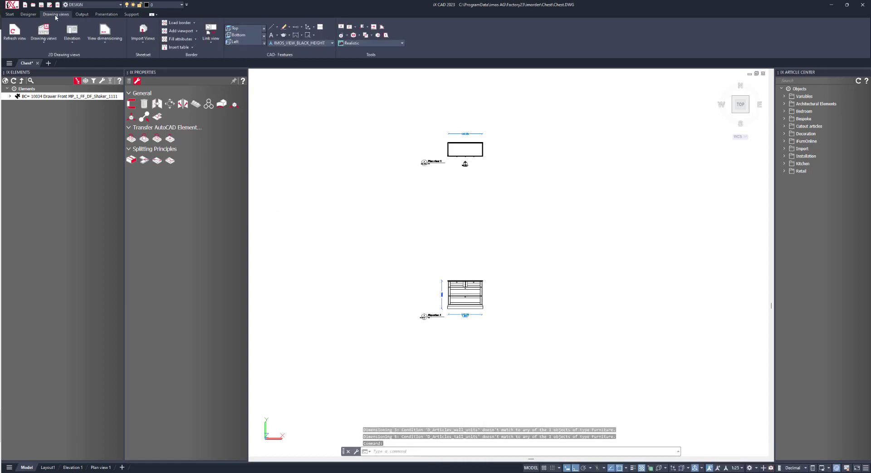
click(73, 42)
click(95, 131)
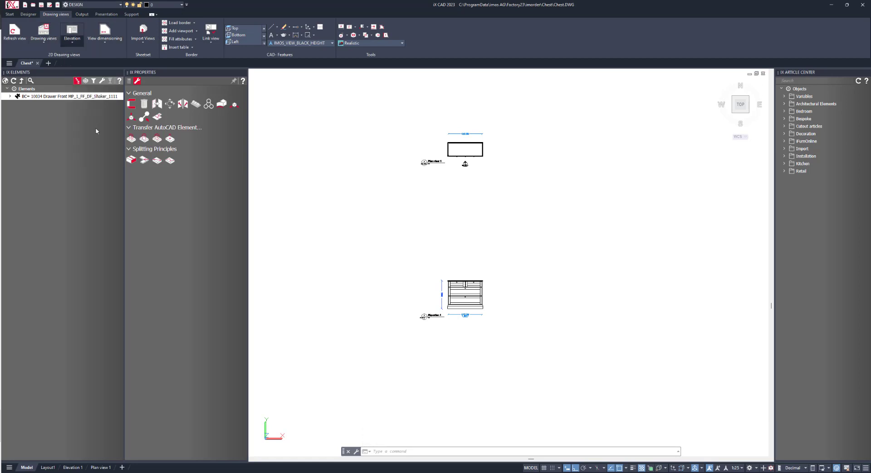
scroll(467, 302, up, 6)
click(486, 279)
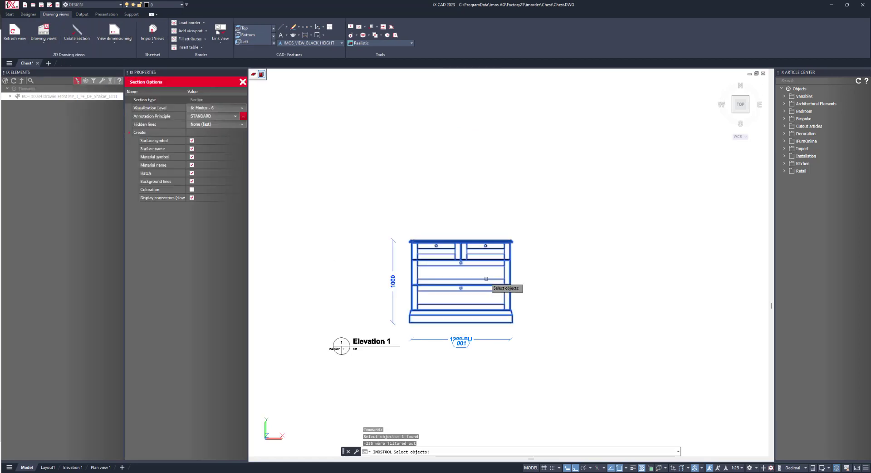
key(Return)
scroll(488, 245, up, 3)
click(483, 248)
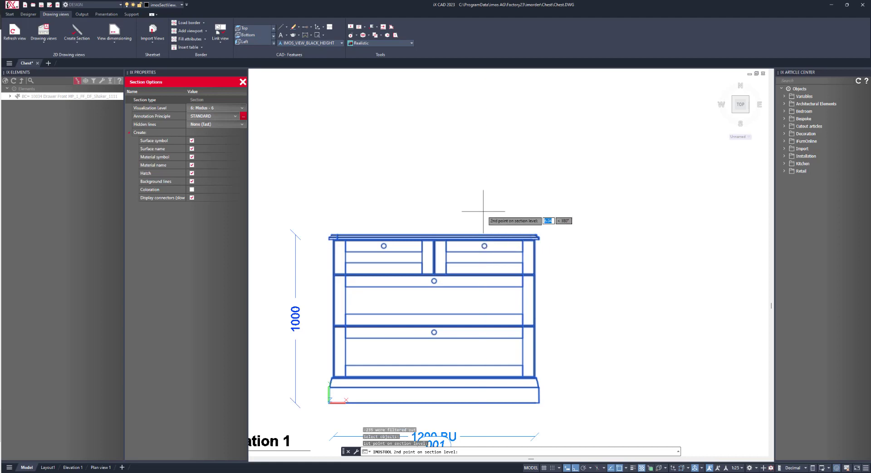
click(485, 417)
click(584, 357)
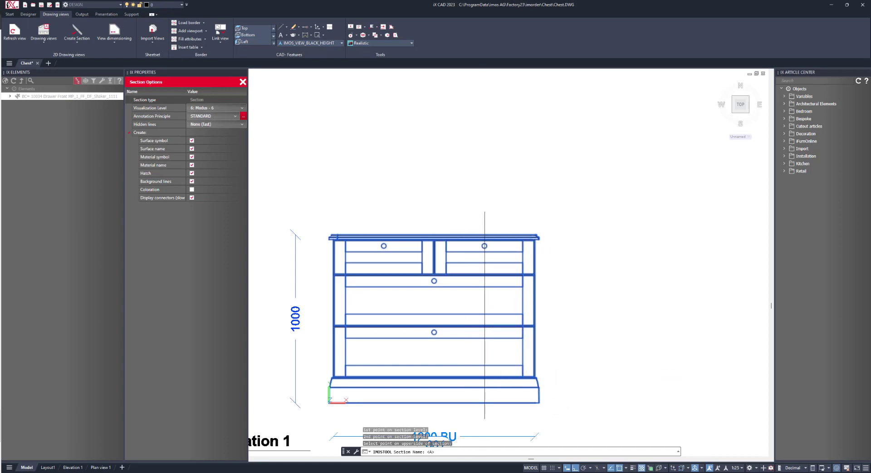
key(Return)
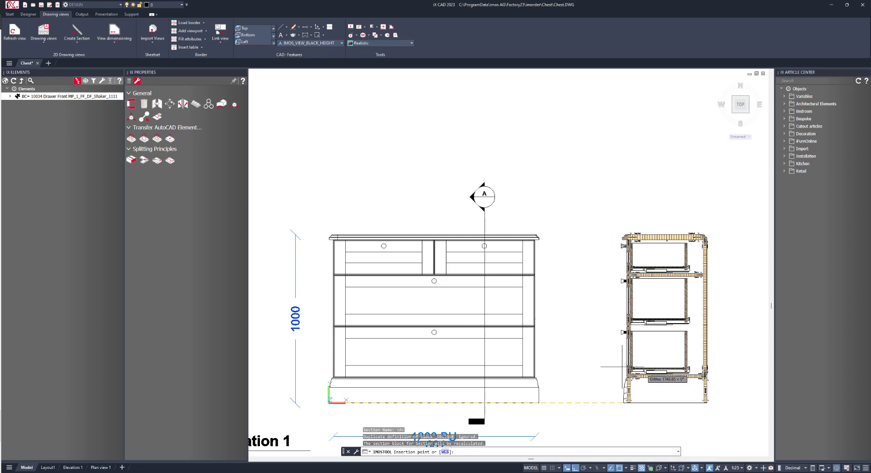
Step: Place the generated section view to the right of Elevation 1, in line with its base, and position its title below it
click(695, 394)
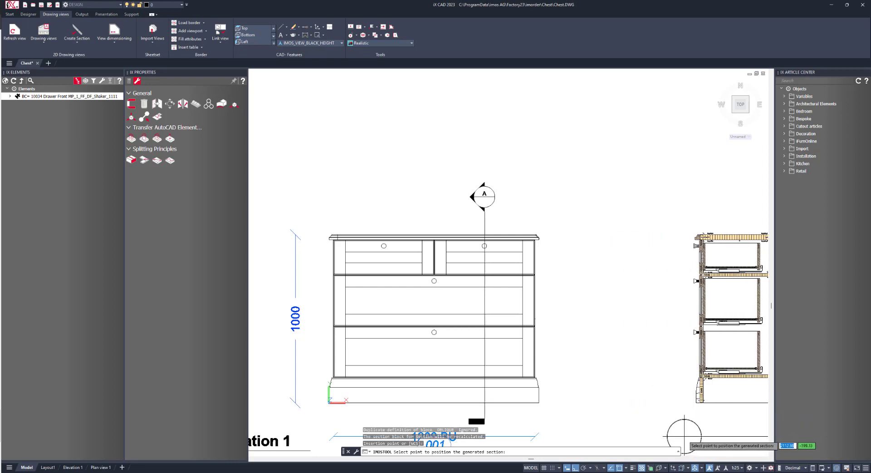
click(684, 436)
scroll(567, 359, up, 8)
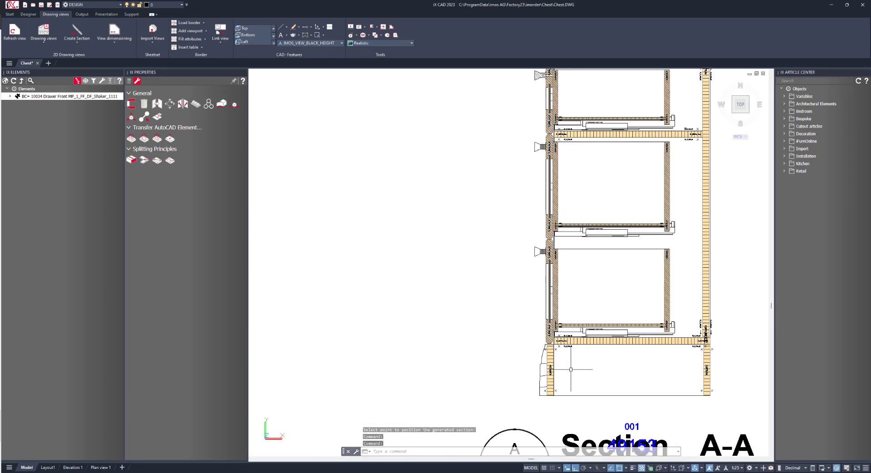
scroll(554, 362, down, 5)
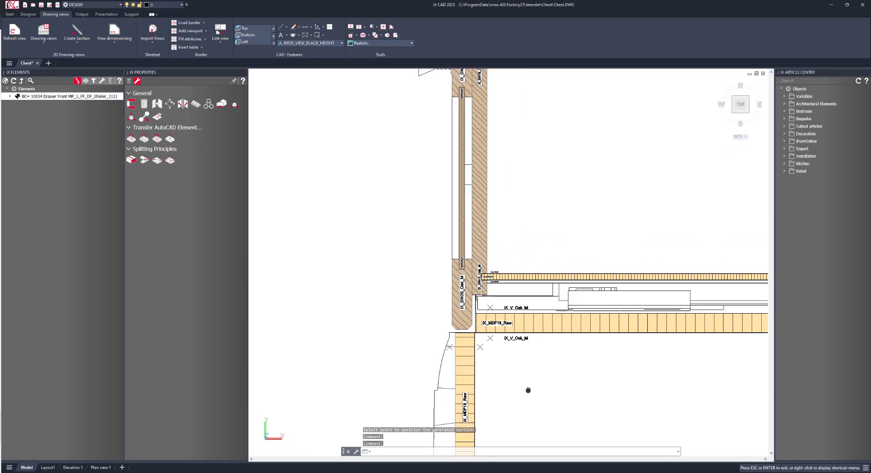
Step: Set the visual style of the drawing to 2D Wireframe
click(363, 35)
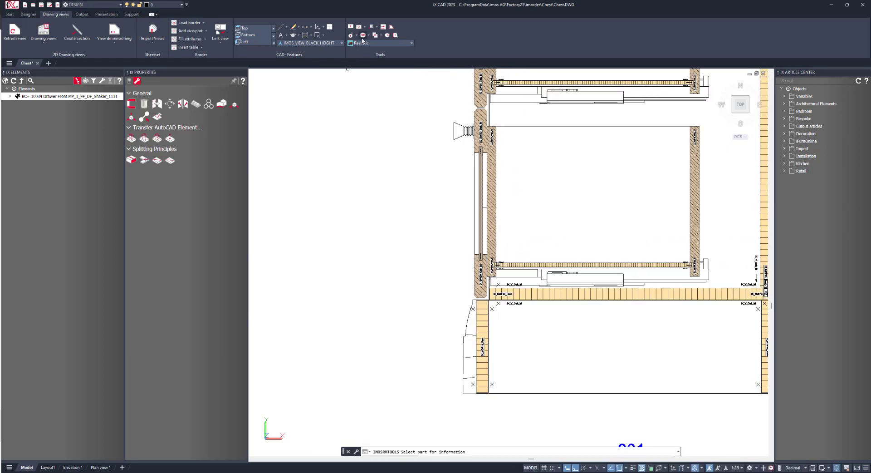
click(361, 43)
click(366, 78)
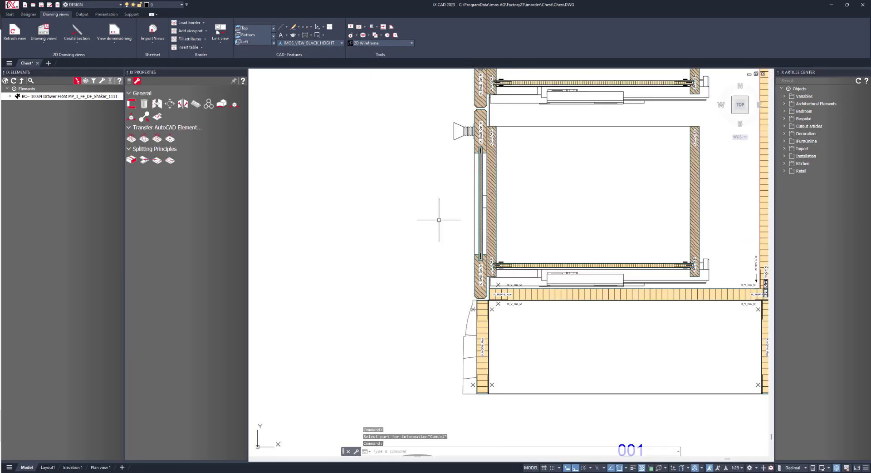
Step: Examine the drawer construction, hatching and material labels in Section A-A
scroll(454, 250, up, 4)
scroll(444, 258, down, 5)
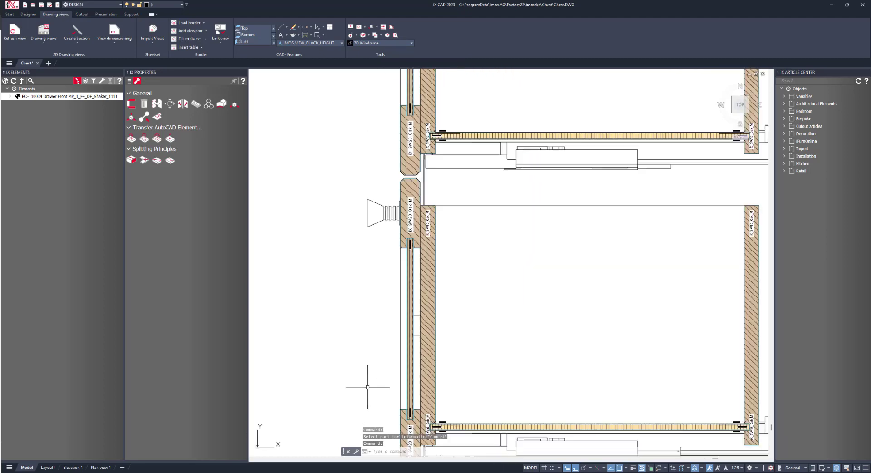
scroll(356, 164, down, 2)
middle_drag(355, 165, 355, 328)
scroll(356, 276, up, 2)
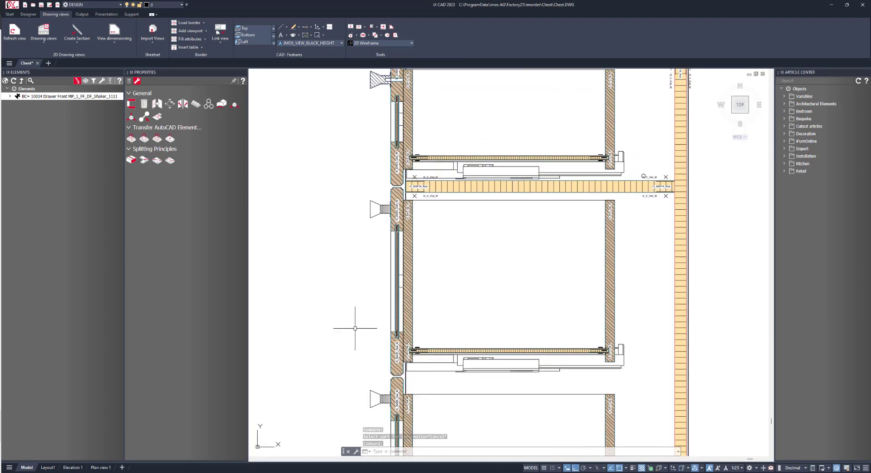
scroll(354, 317, down, 2)
middle_drag(356, 274, 360, 185)
scroll(356, 200, down, 2)
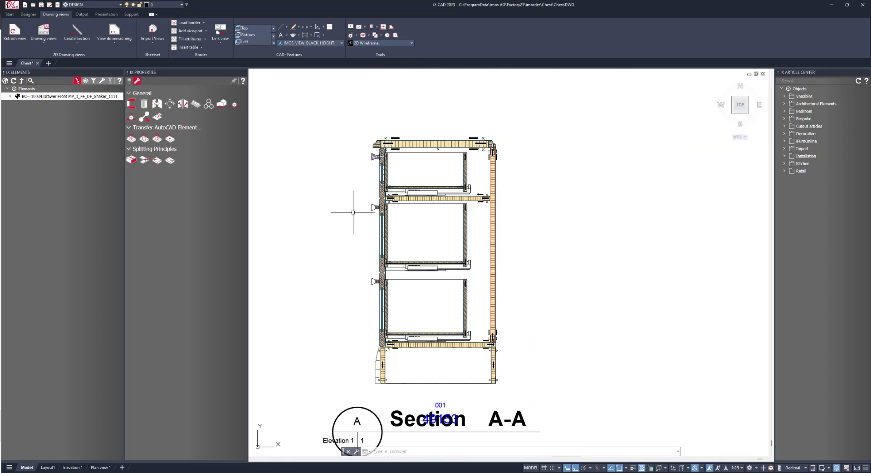
Step: Compare Elevation 1 and its cutting line with Section A-A, and examine the top panel's edge profile, drawer knob and connectors up close
middle_drag(342, 286, 495, 261)
middle_drag(351, 308, 631, 324)
middle_drag(395, 307, 425, 324)
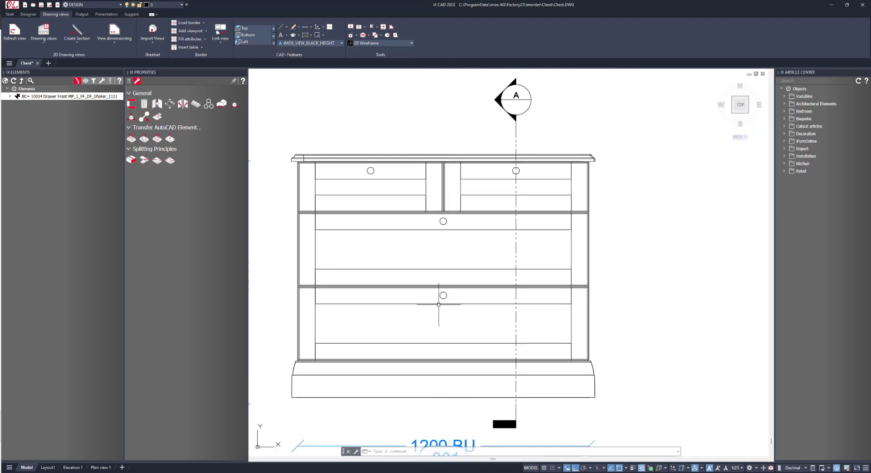
middle_drag(602, 233, 509, 249)
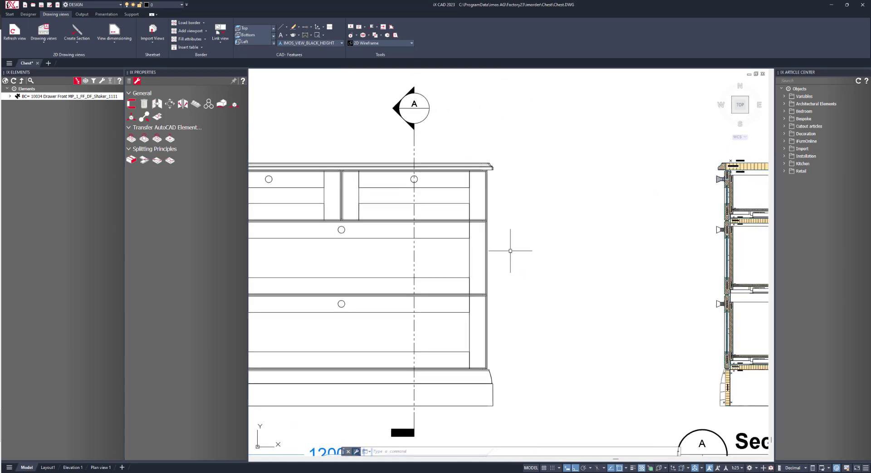
mouse_move(645, 307)
middle_down()
mouse_move(519, 290)
mouse_move(459, 267)
middle_up()
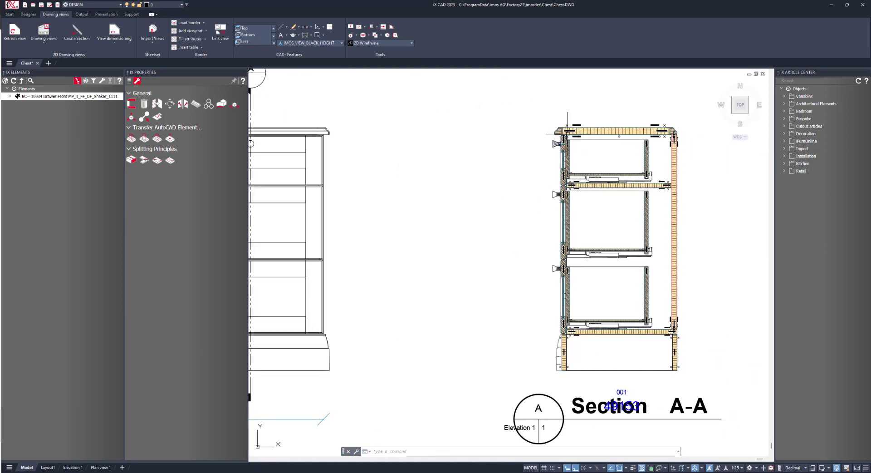
scroll(568, 131, up, 10)
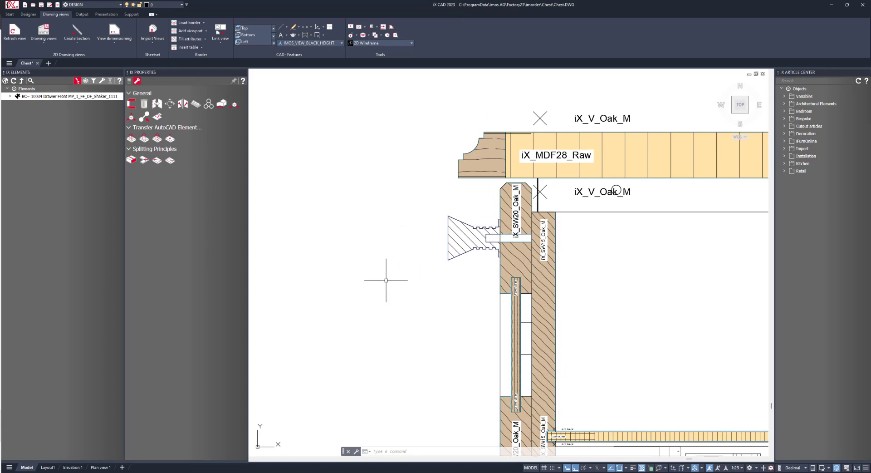
scroll(377, 270, down, 5)
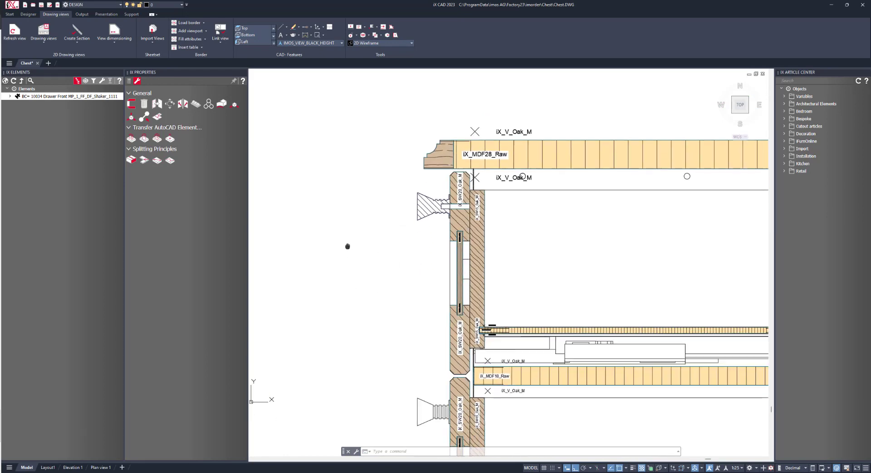
scroll(341, 245, down, 2)
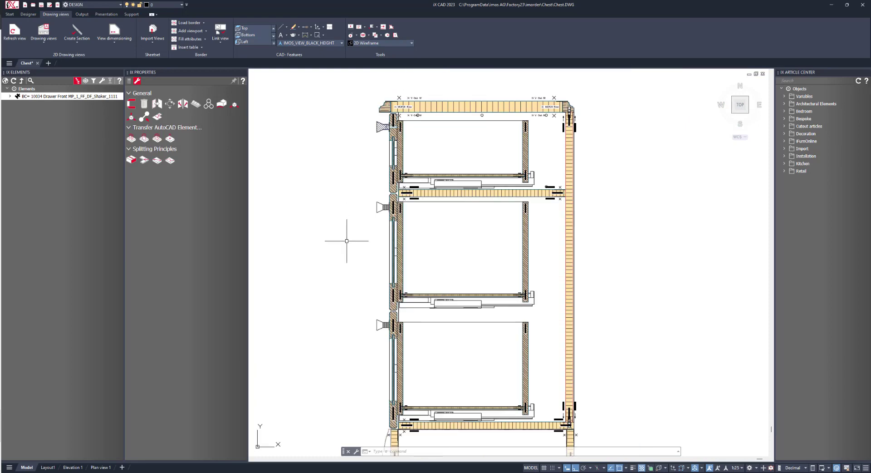
scroll(363, 239, up, 1)
scroll(390, 238, down, 3)
mouse_move(390, 238)
middle_down()
mouse_move(438, 263)
mouse_move(626, 276)
middle_up()
middle_drag(452, 293, 547, 296)
scroll(541, 296, down, 2)
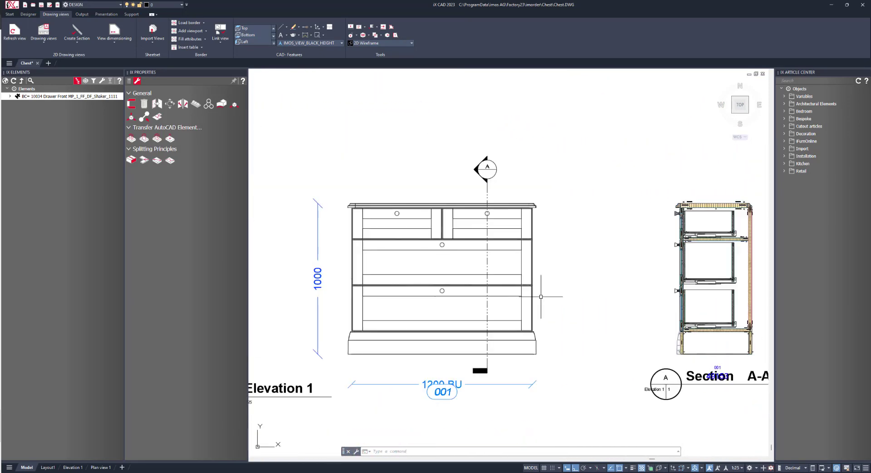